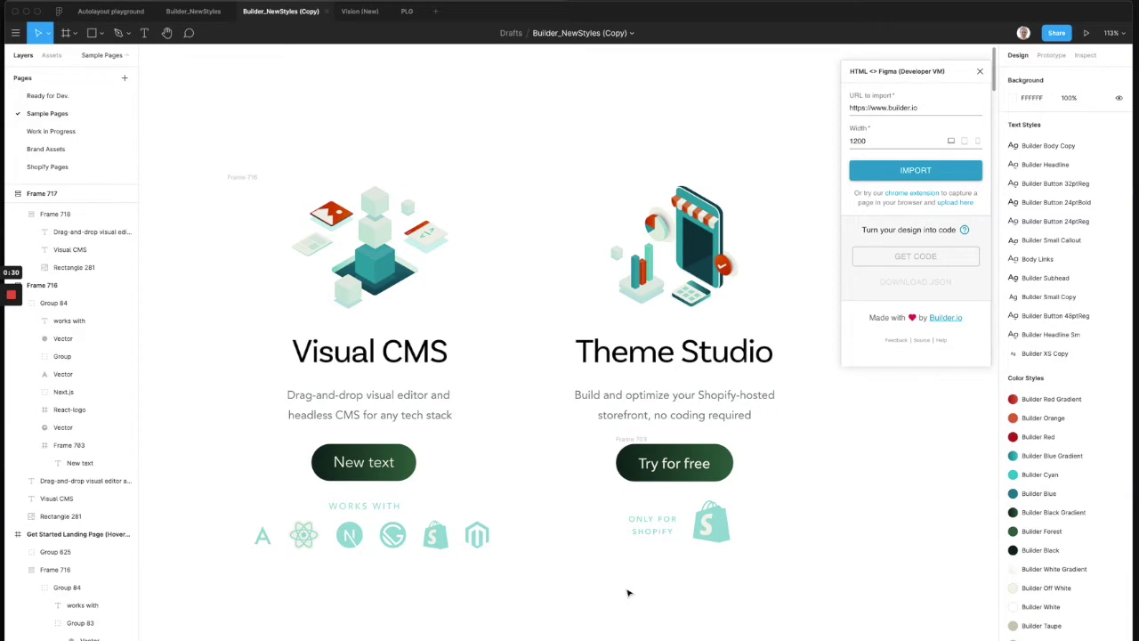
Step: Try a longer button label ('Something new and l') and then undo it
{"action": "left_click", "coordinate": [372, 469]}
{"action": "double_click", "coordinate": [372, 469]}
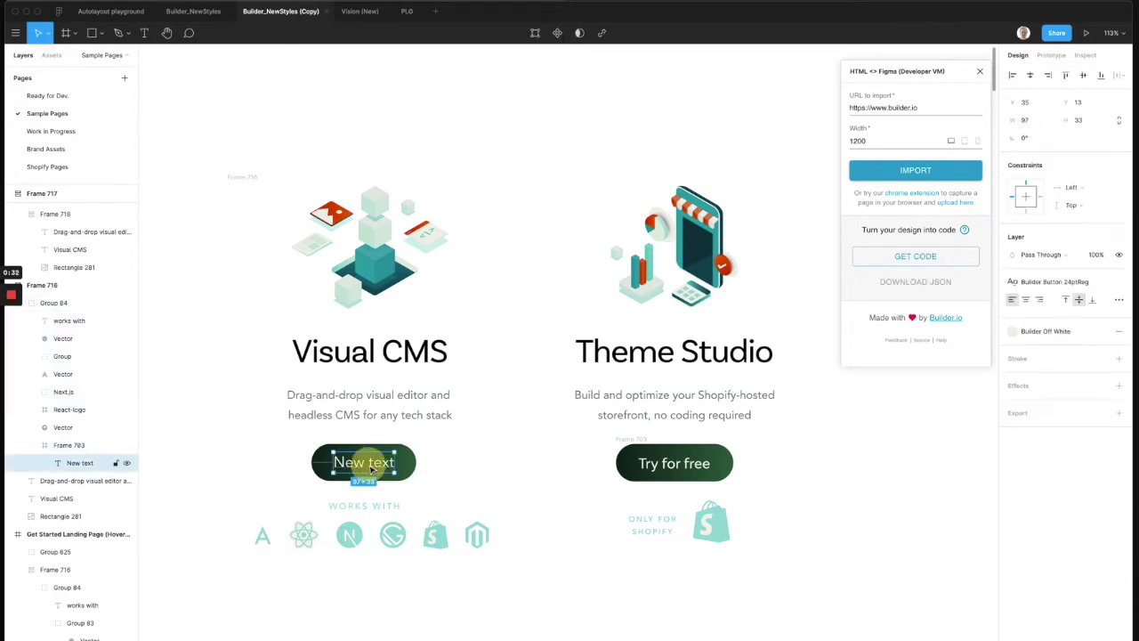
{"action": "double_click", "coordinate": [372, 469]}
{"action": "type", "text": "Som"}
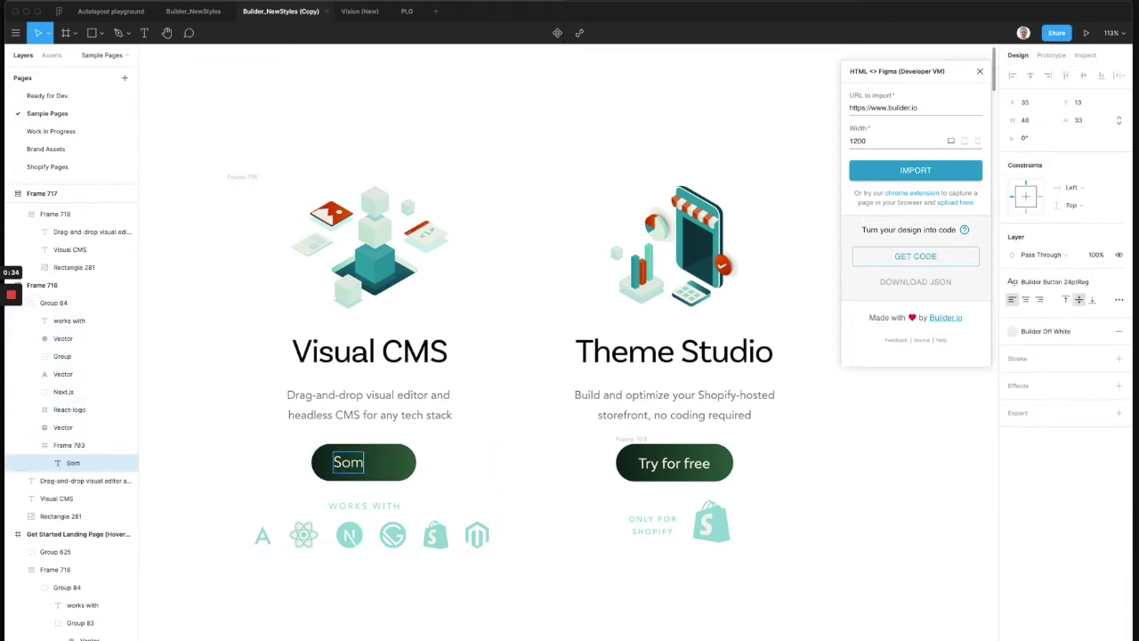
{"action": "type", "text": "ething new and longer"}
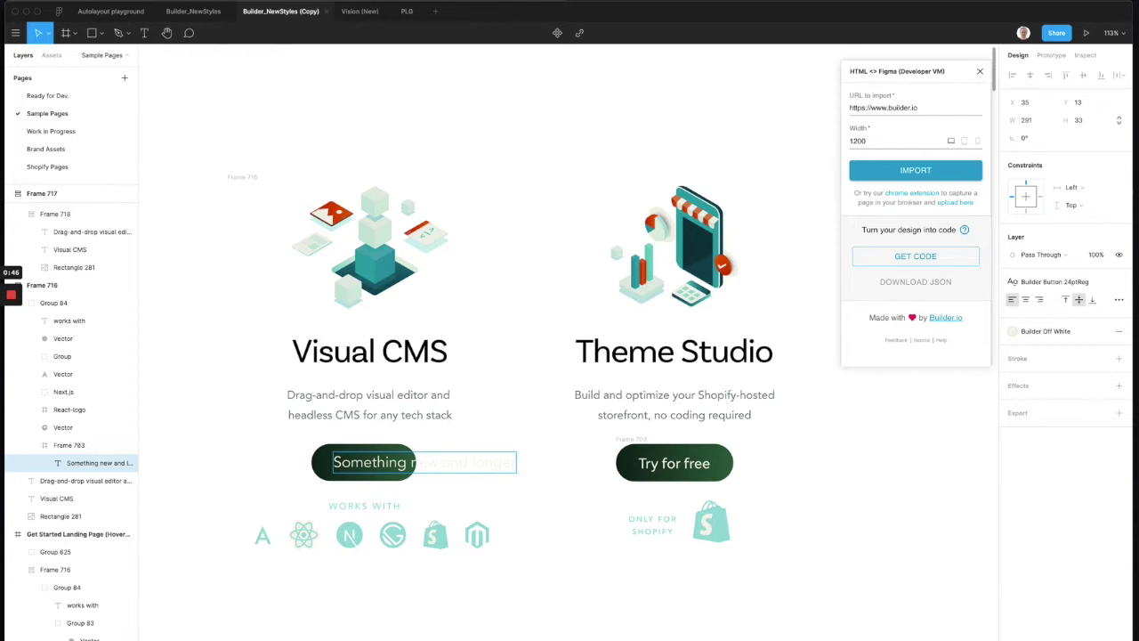
{"action": "key", "text": "ctrl+z"}
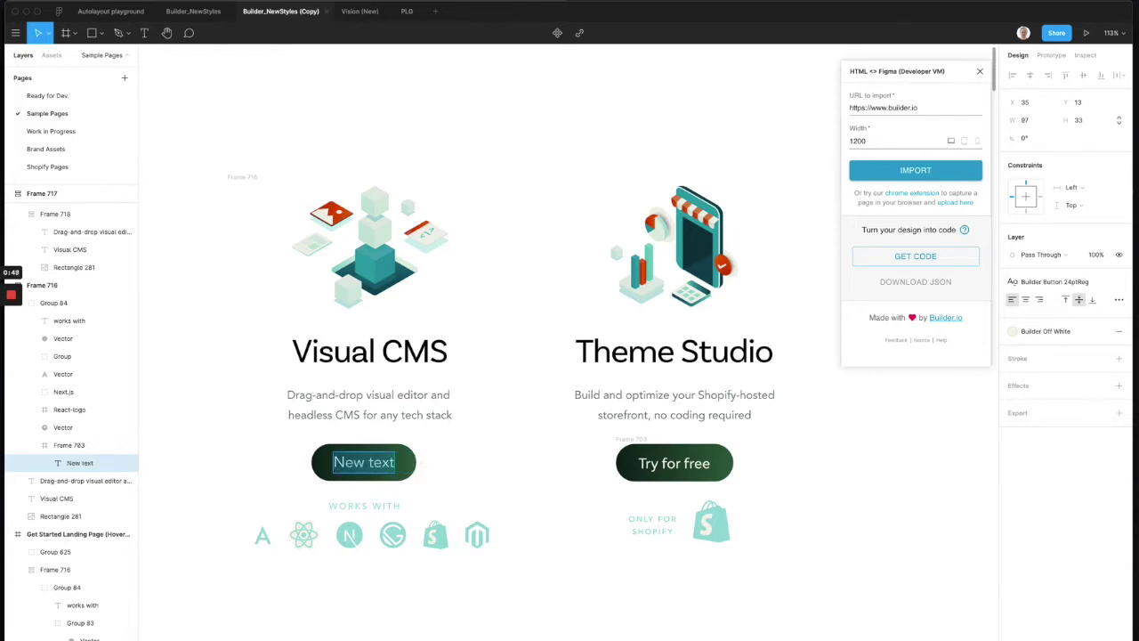
Step: Give button Frame 703 auto layout and replace its label with 'Change text'
{"action": "left_click", "coordinate": [323, 468]}
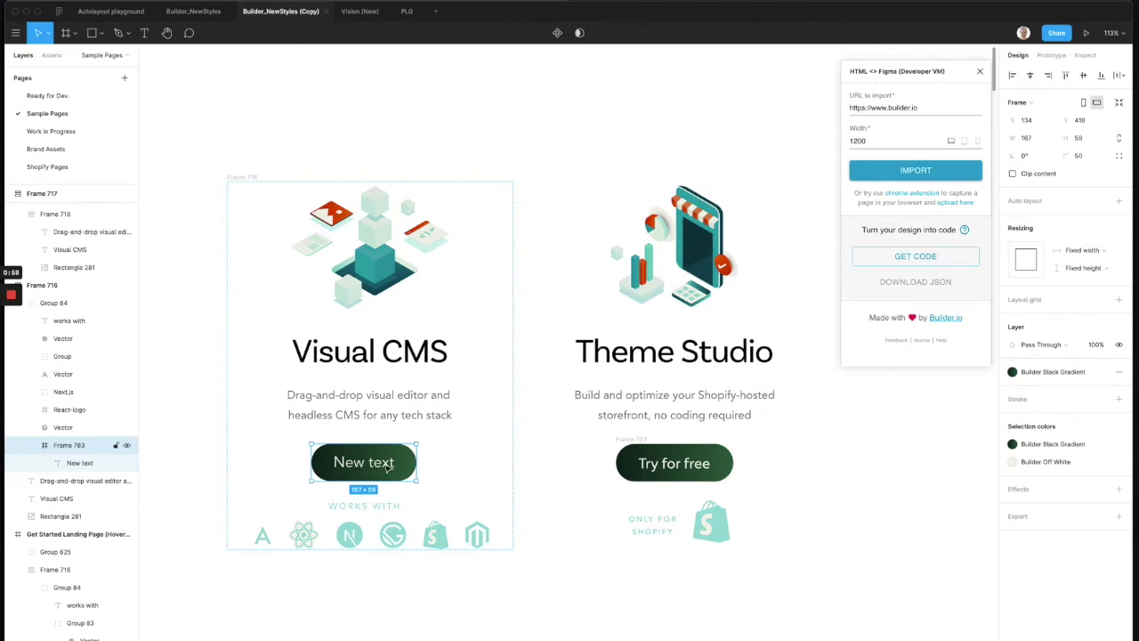
{"action": "left_click", "coordinate": [1119, 202]}
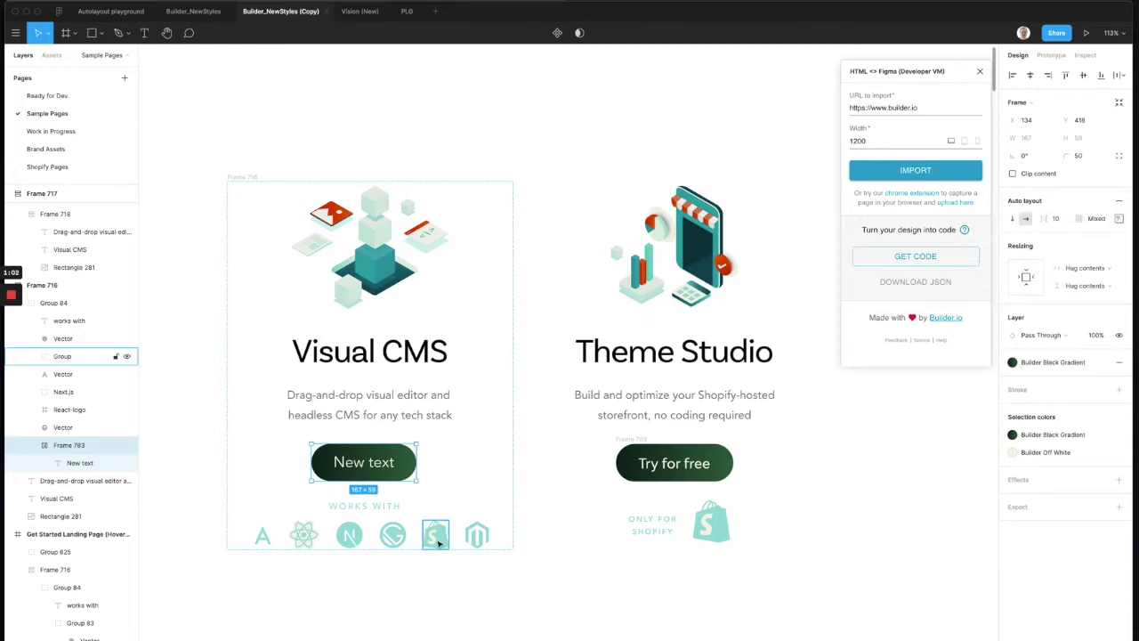
{"action": "left_click", "coordinate": [374, 467]}
{"action": "double_click", "coordinate": [372, 469]}
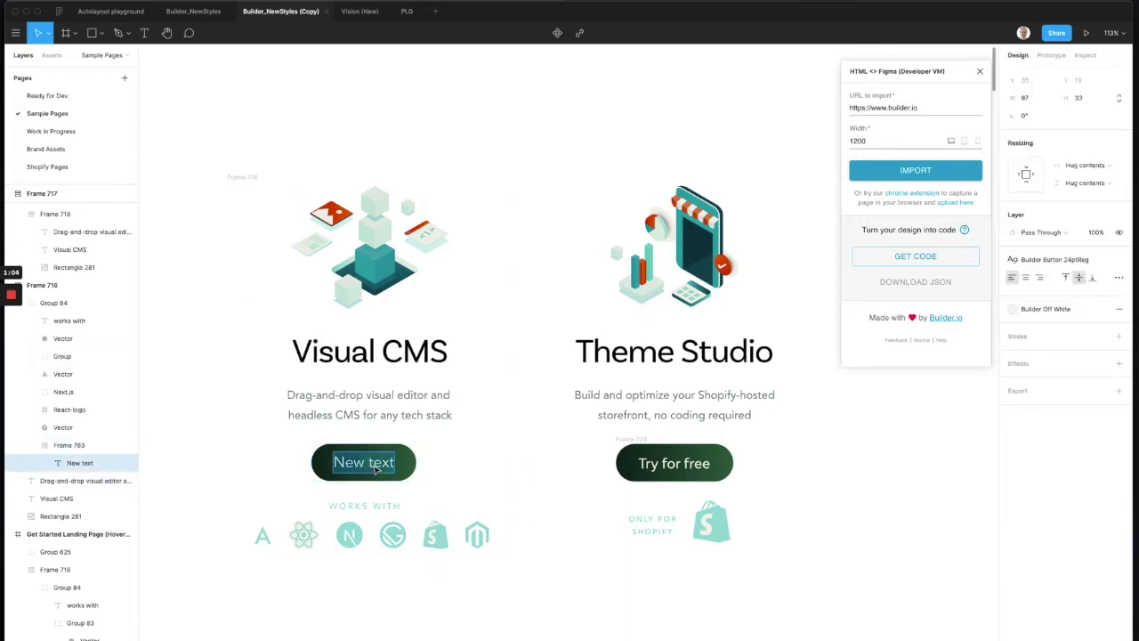
{"action": "key", "text": "super+a"}
{"action": "type", "text": "Change text"}
{"action": "key", "text": "Escape"}
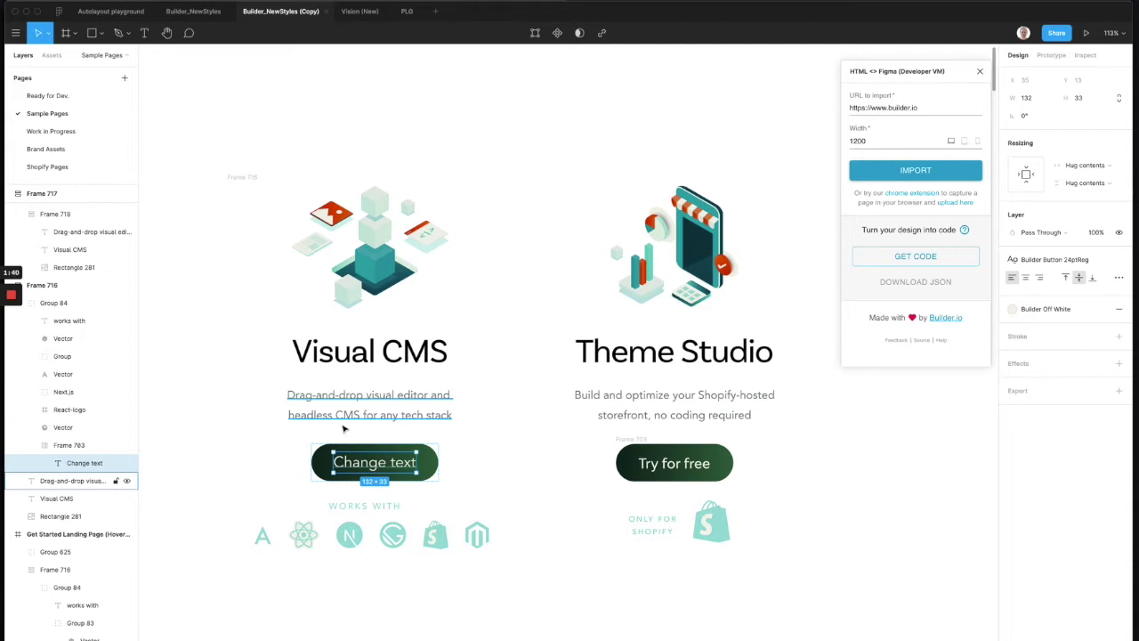
{"action": "left_click", "coordinate": [385, 622]}
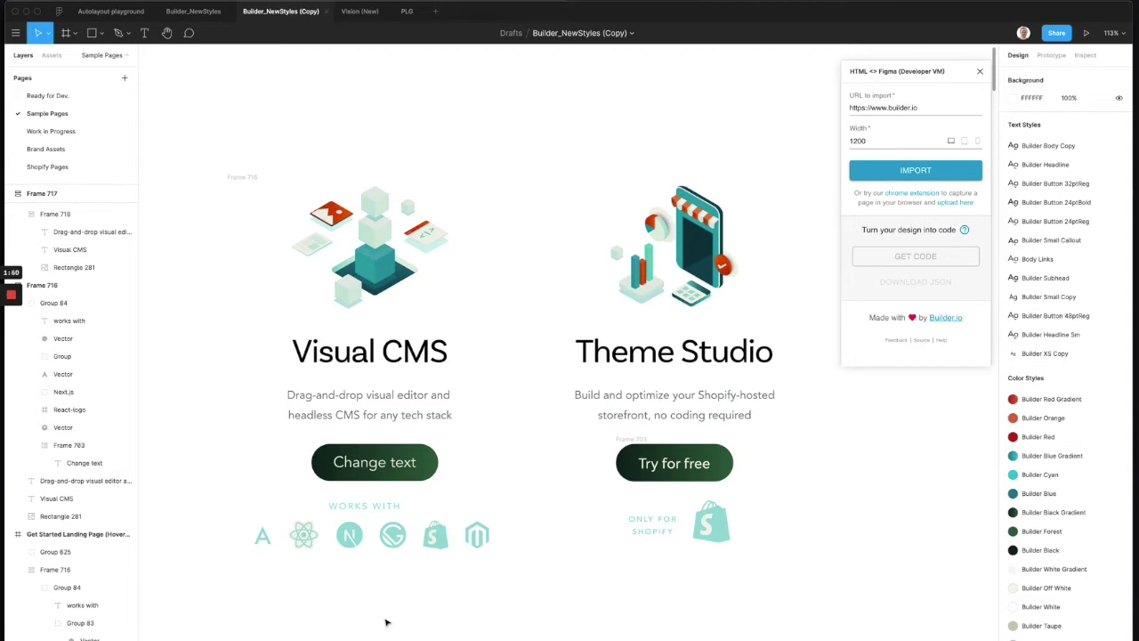
{"action": "key", "text": "r"}
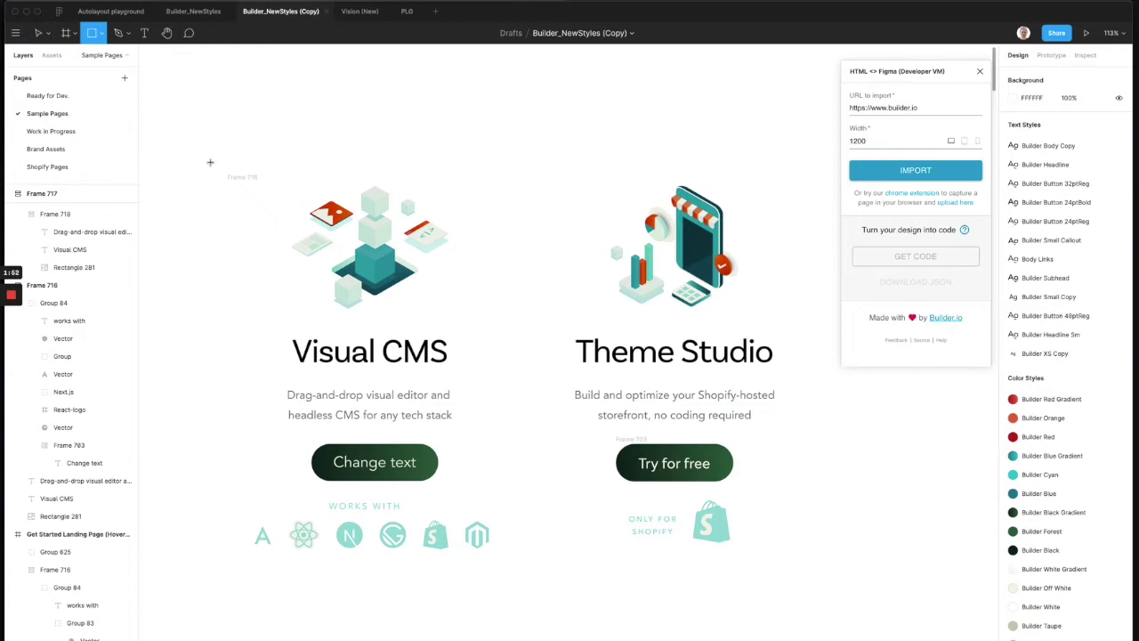
{"action": "left_click_drag", "start_coordinate": [209, 162], "coordinate": [837, 554]}
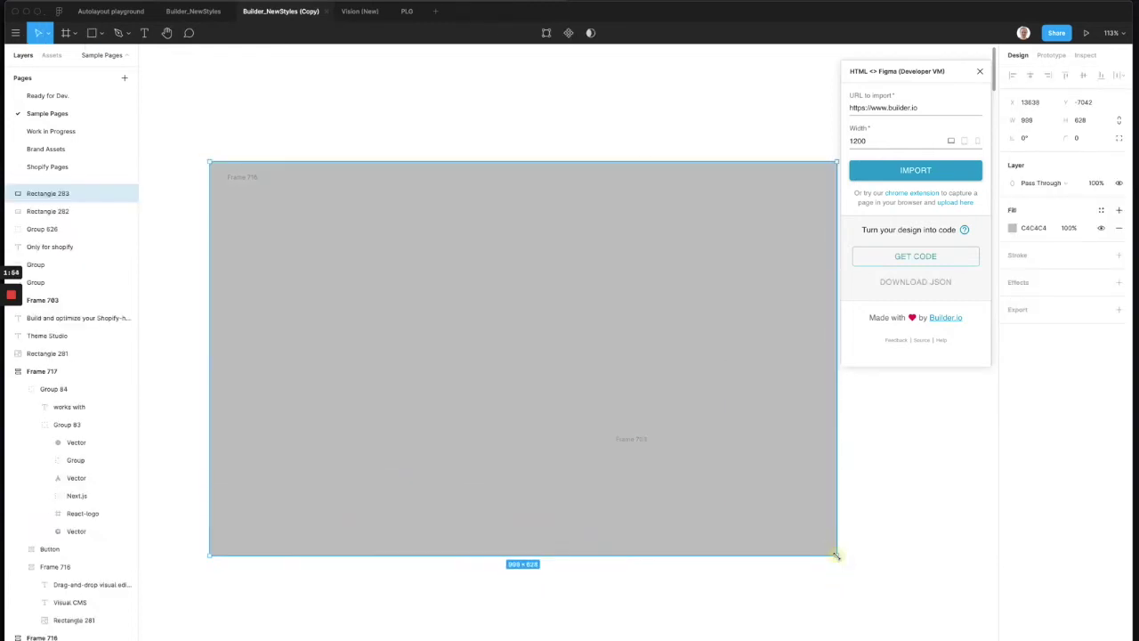
{"action": "left_click", "coordinate": [1028, 256]}
{"action": "left_click", "coordinate": [1118, 228]}
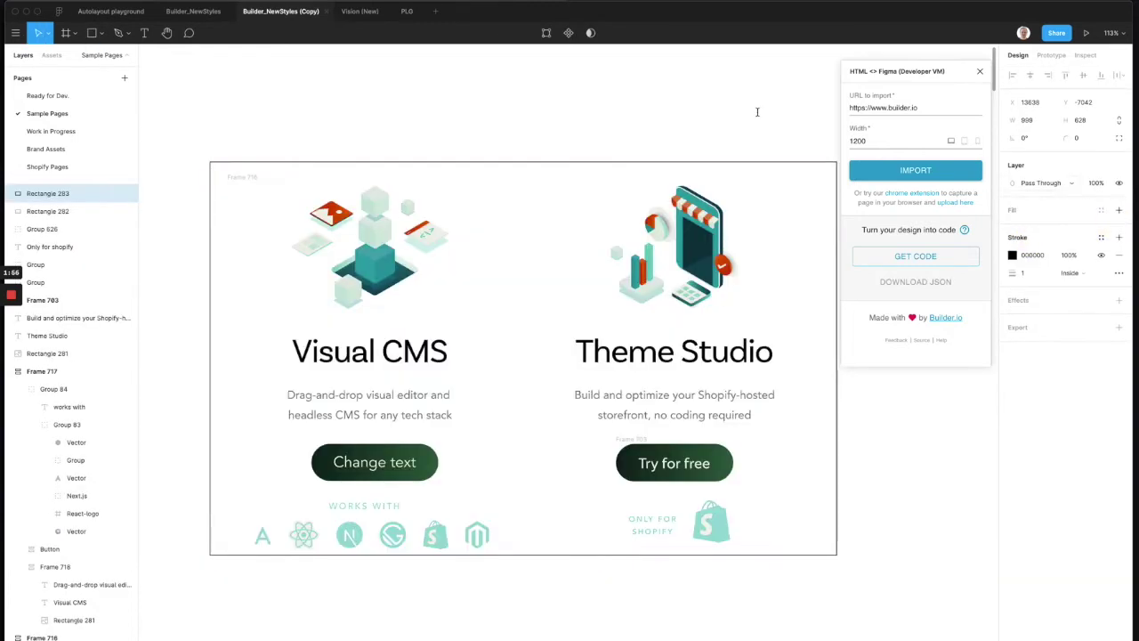
{"action": "left_click", "coordinate": [648, 104]}
{"action": "left_click", "coordinate": [519, 166]}
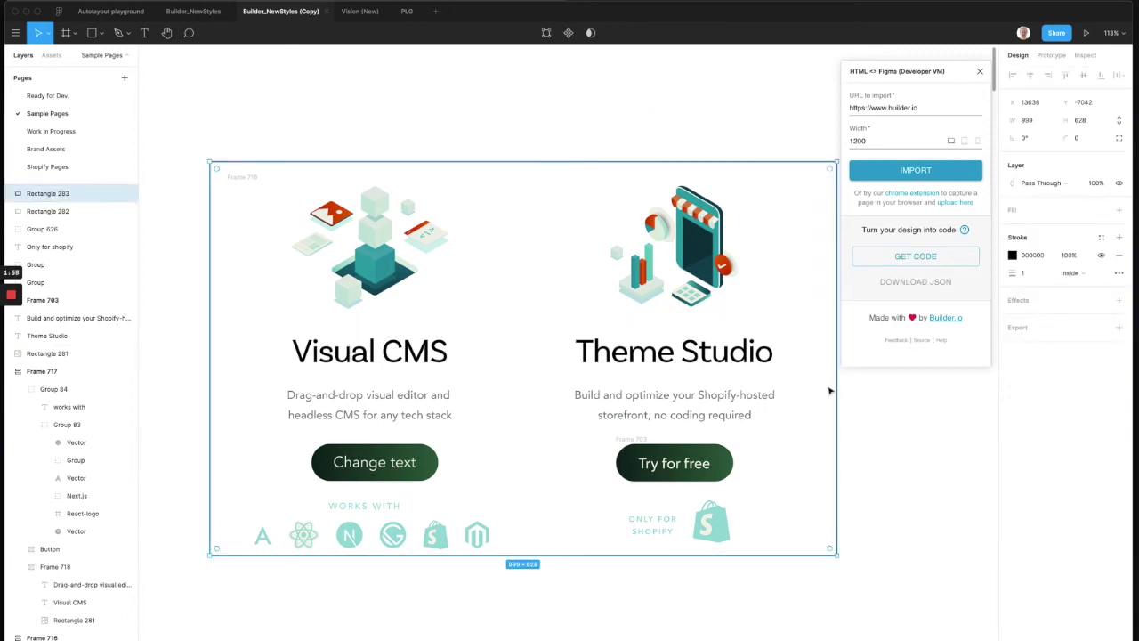
{"action": "left_click_drag", "start_coordinate": [837, 395], "coordinate": [506, 400]}
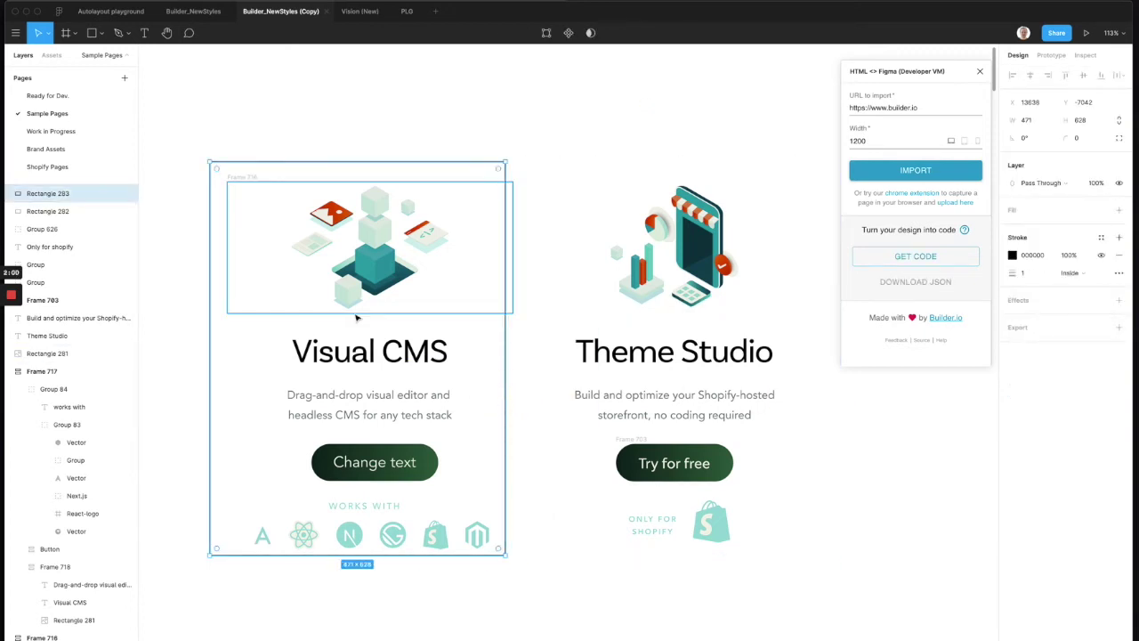
{"action": "key", "text": "super+d"}
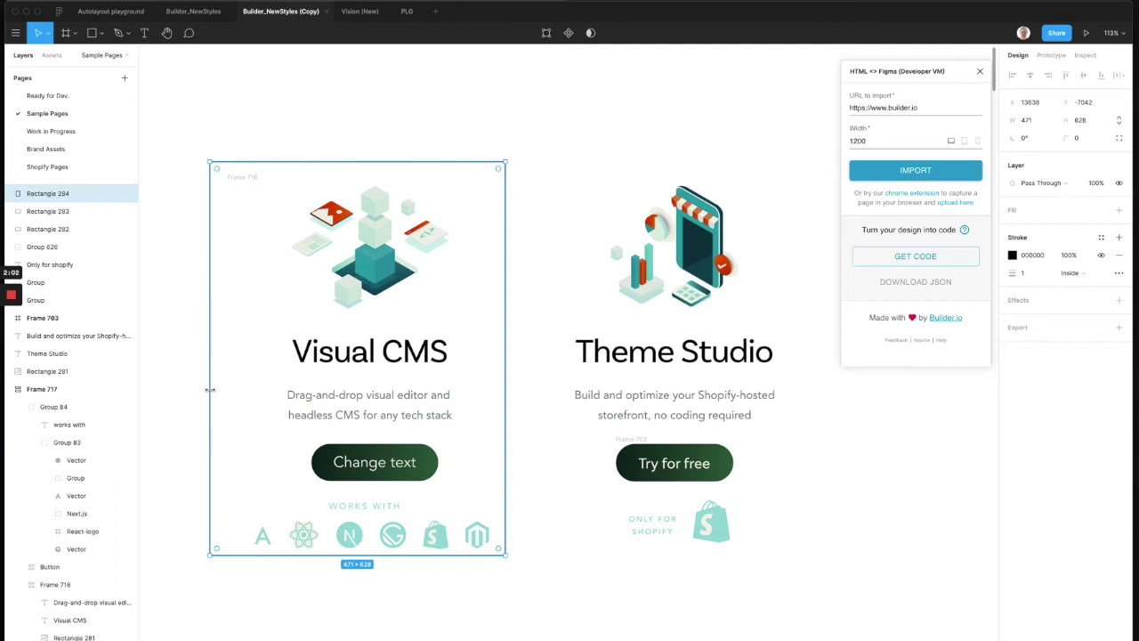
{"action": "key", "text": "shift+Right"}
{"action": "key", "text": "shift+Right"}
{"action": "key", "text": "shift+Right"}
{"action": "key", "text": "shift+Right"}
{"action": "key", "text": "shift+Right"}
{"action": "key", "text": "shift+Right"}
{"action": "key", "text": "shift+Right"}
{"action": "key", "text": "shift+Right"}
{"action": "key", "text": "shift+Right"}
{"action": "key", "text": "shift+Right"}
{"action": "key", "text": "shift+Right"}
{"action": "key", "text": "shift+Right"}
{"action": "key", "text": "shift+Right"}
{"action": "key", "text": "shift+Right"}
{"action": "key", "text": "shift+Right"}
{"action": "key", "text": "shift+Right"}
{"action": "key", "text": "shift+Right"}
{"action": "key", "text": "shift+Right"}
{"action": "key", "text": "shift+Right"}
{"action": "key", "text": "shift+Right"}
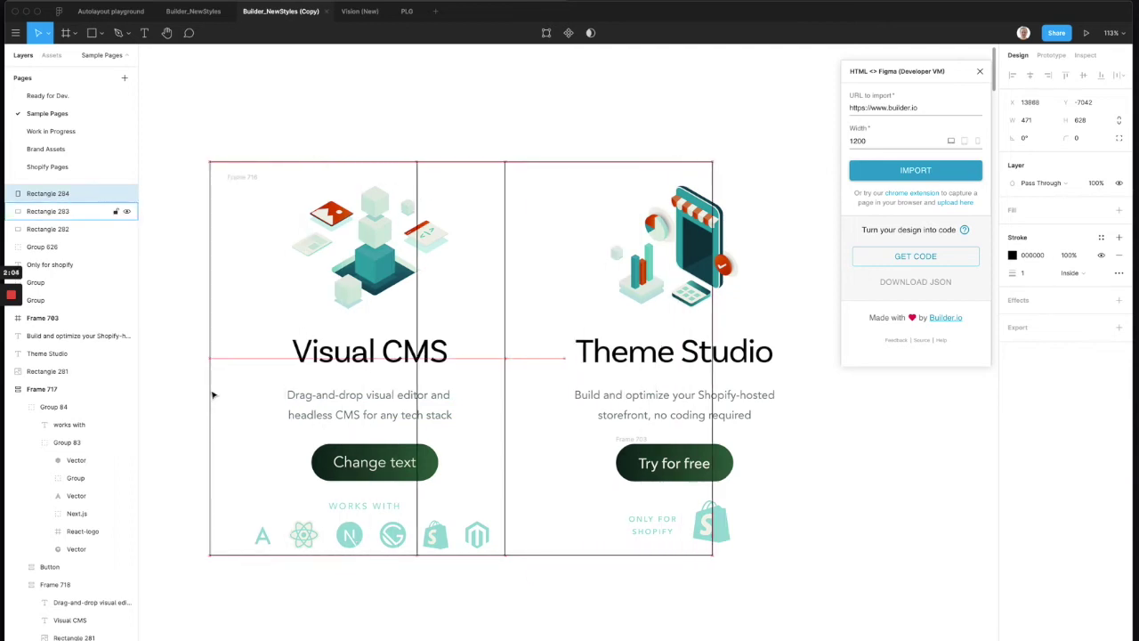
{"action": "key", "text": "shift+Right"}
{"action": "key", "text": "shift+Right"}
{"action": "key", "text": "shift+Right"}
{"action": "key", "text": "shift+Right"}
{"action": "key", "text": "shift+Right"}
{"action": "key", "text": "shift+Right"}
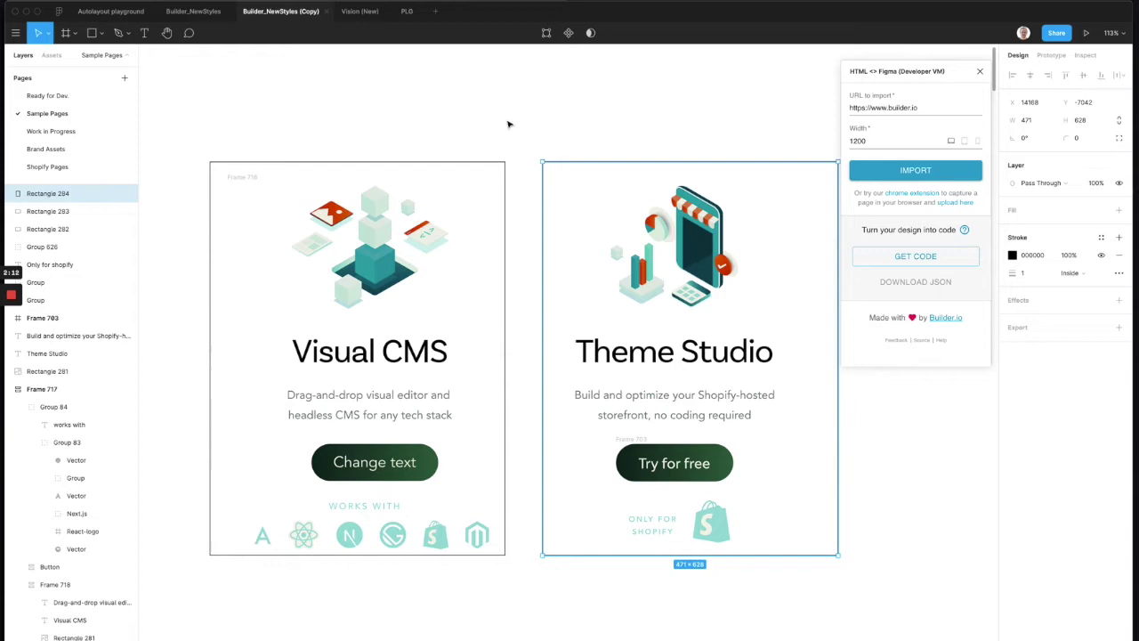
{"action": "key", "text": "Delete"}
{"action": "left_click", "coordinate": [503, 163]}
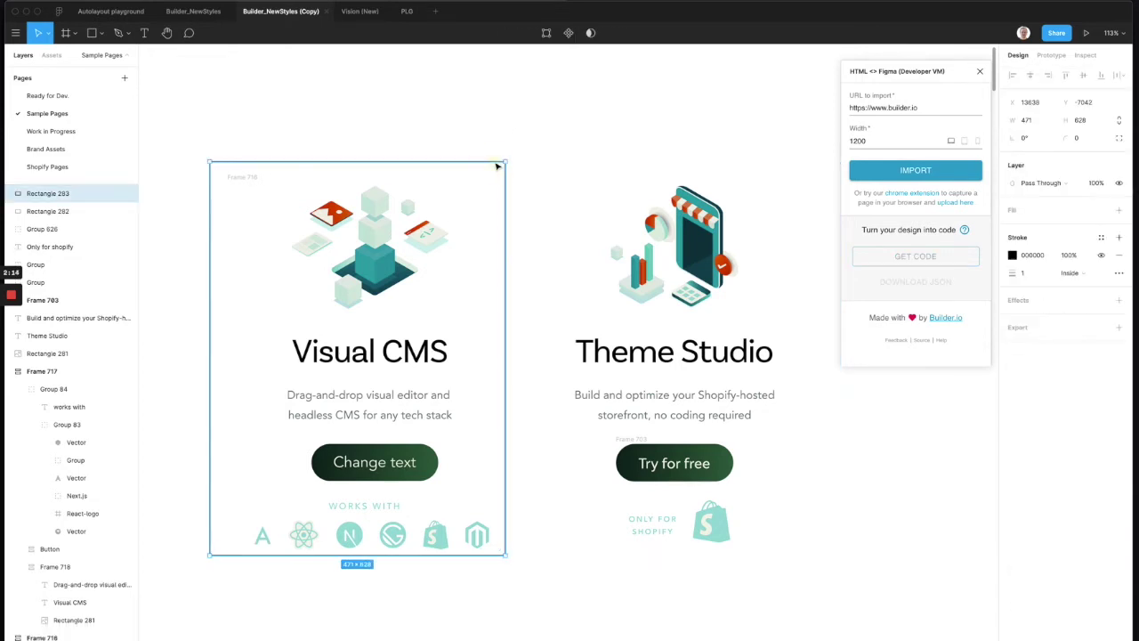
{"action": "key", "text": "Delete"}
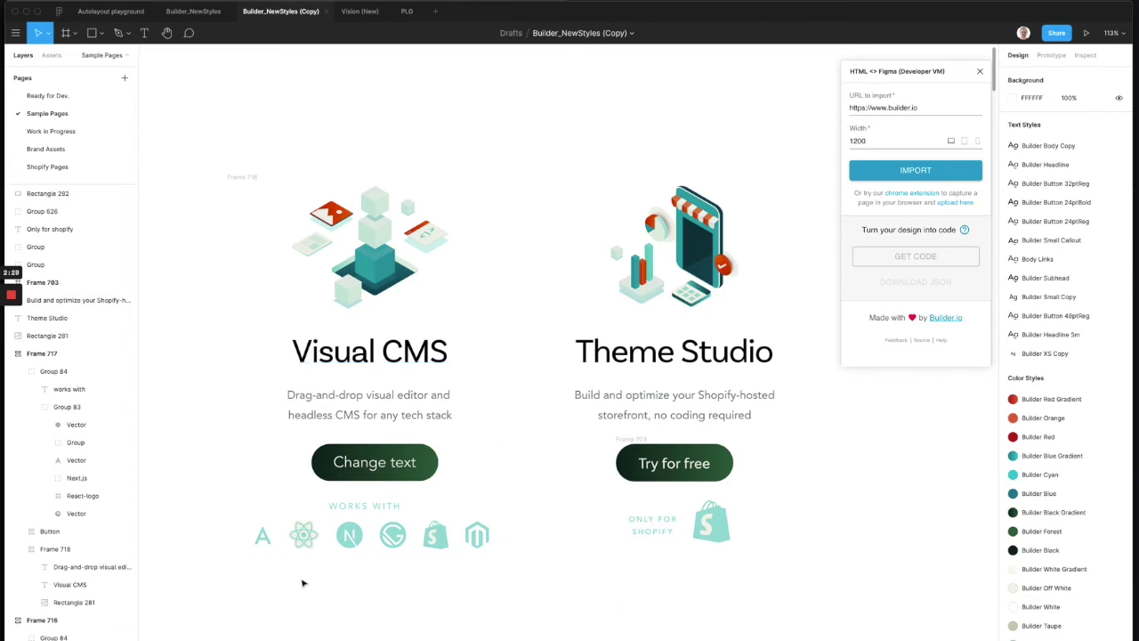
Step: Select the React logo in the works-with row and expand its four vector layers
{"action": "left_click", "coordinate": [338, 465]}
{"action": "left_click", "coordinate": [72, 428]}
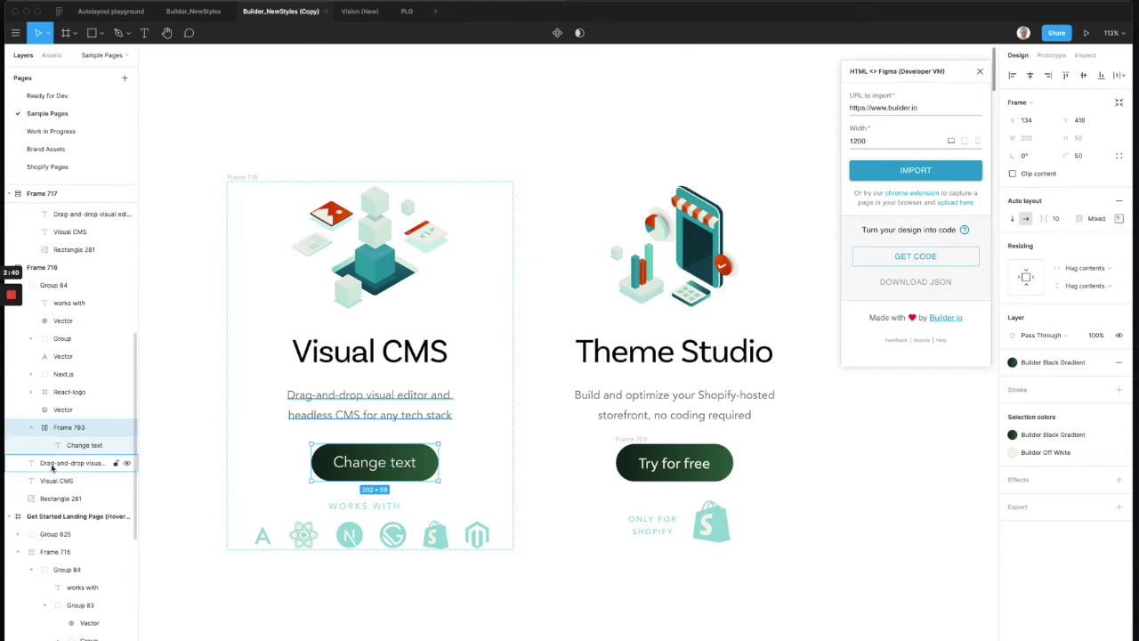
{"action": "scroll", "coordinate": [62, 464], "scroll_direction": "up", "scroll_amount": 1}
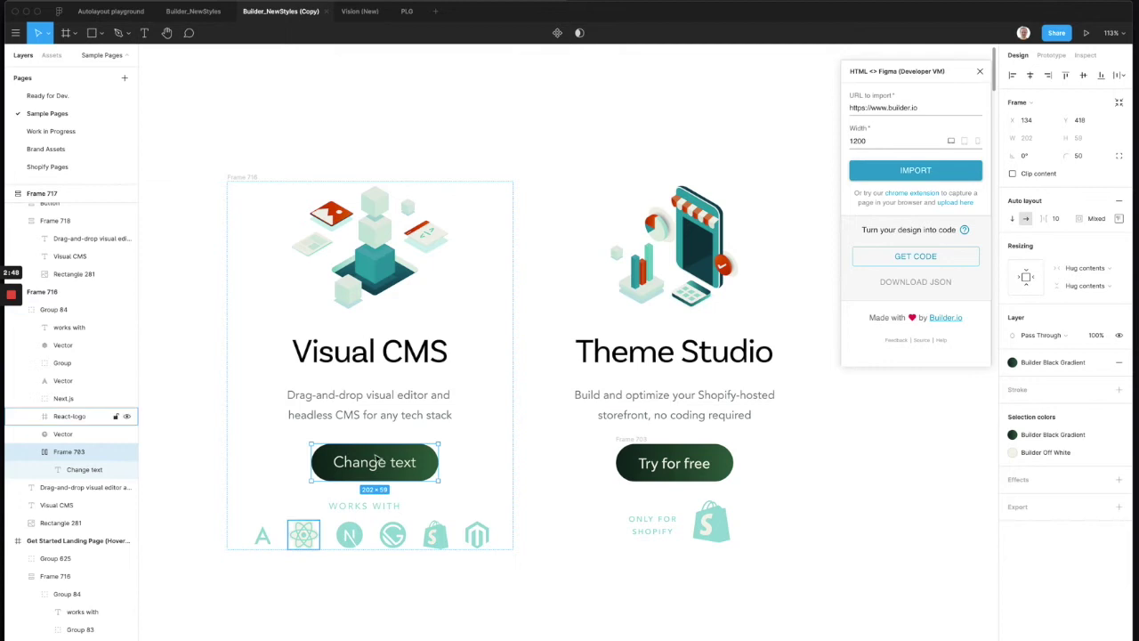
{"action": "left_click", "coordinate": [349, 535]}
{"action": "left_click", "coordinate": [311, 544]}
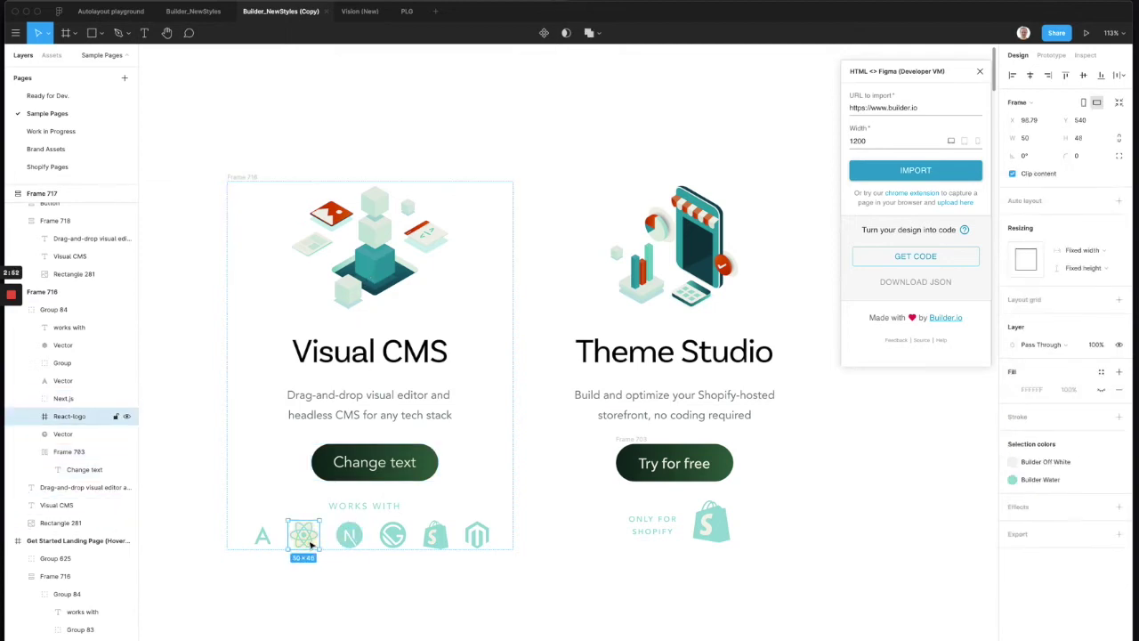
{"action": "left_click", "coordinate": [30, 416]}
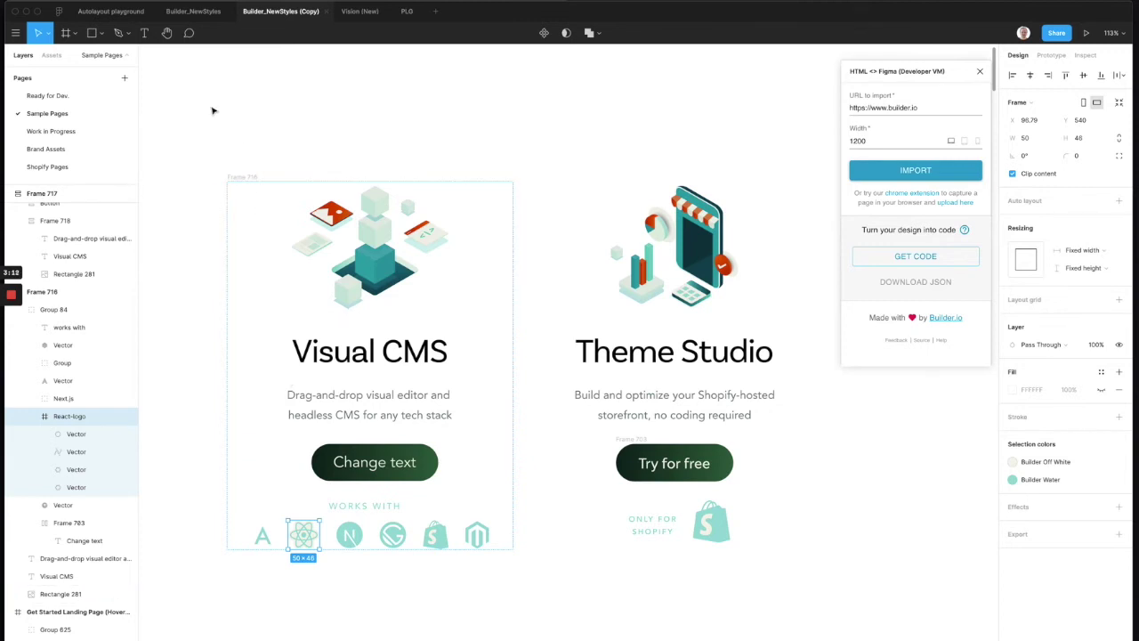
Step: Rasterize the React, A and Next.js logos using the 'raster' command search
{"action": "left_click", "coordinate": [15, 33]}
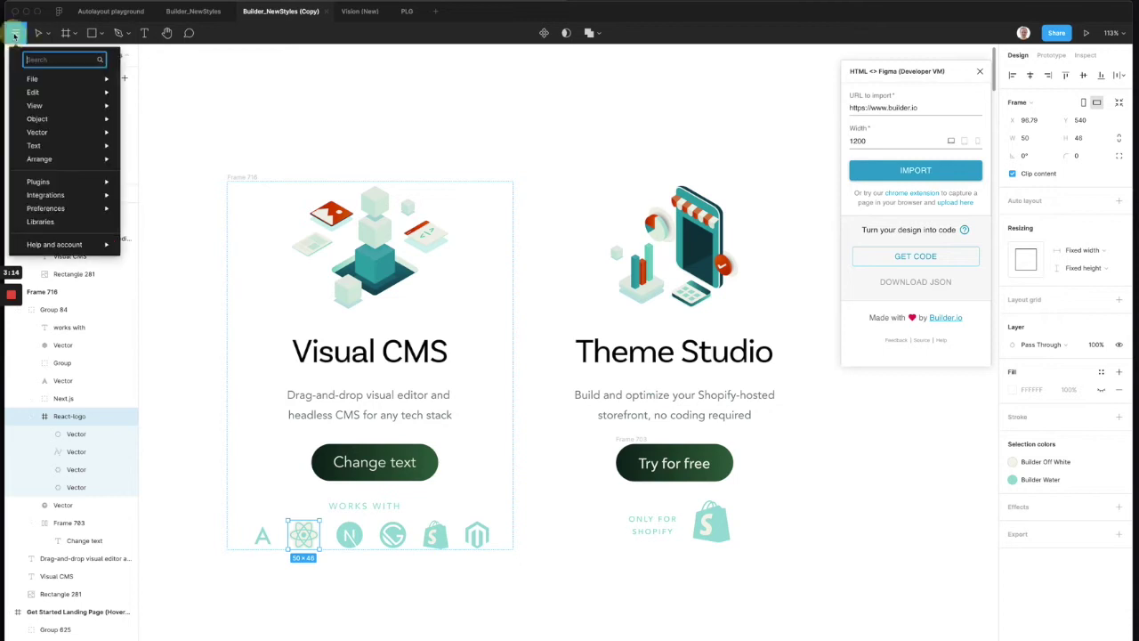
{"action": "type", "text": "raster"}
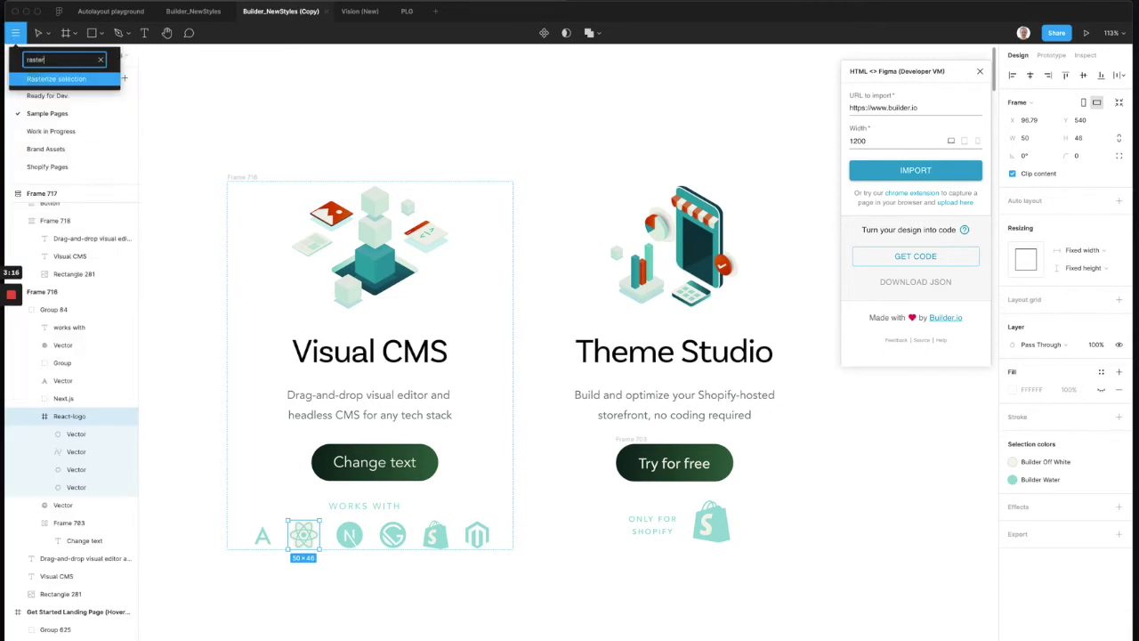
{"action": "key", "text": "Return"}
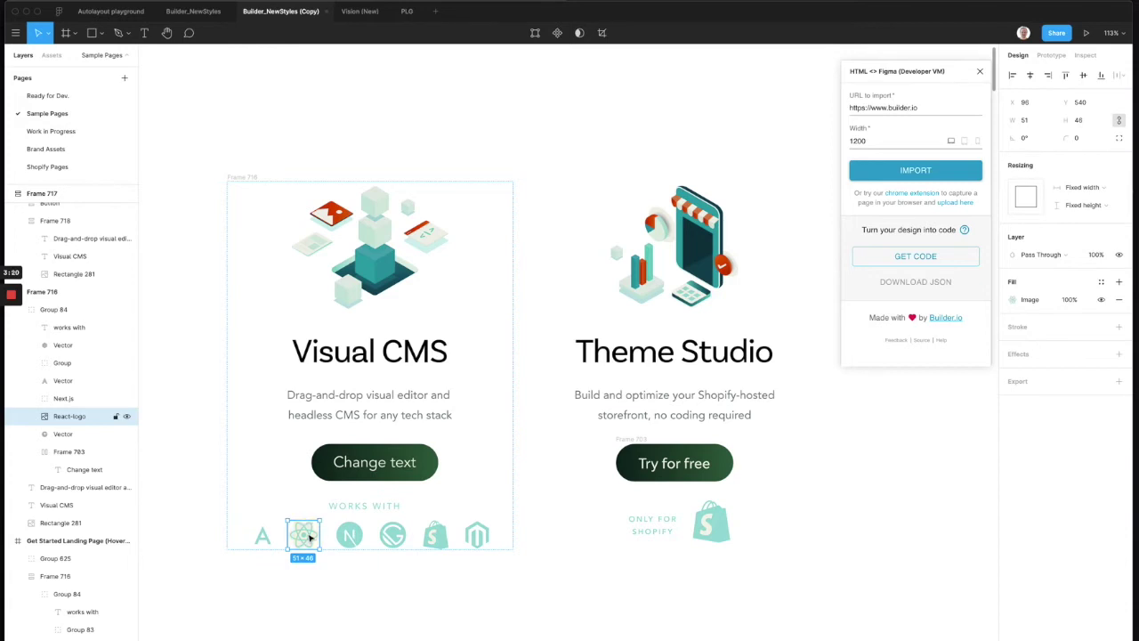
{"action": "left_click", "coordinate": [262, 535]}
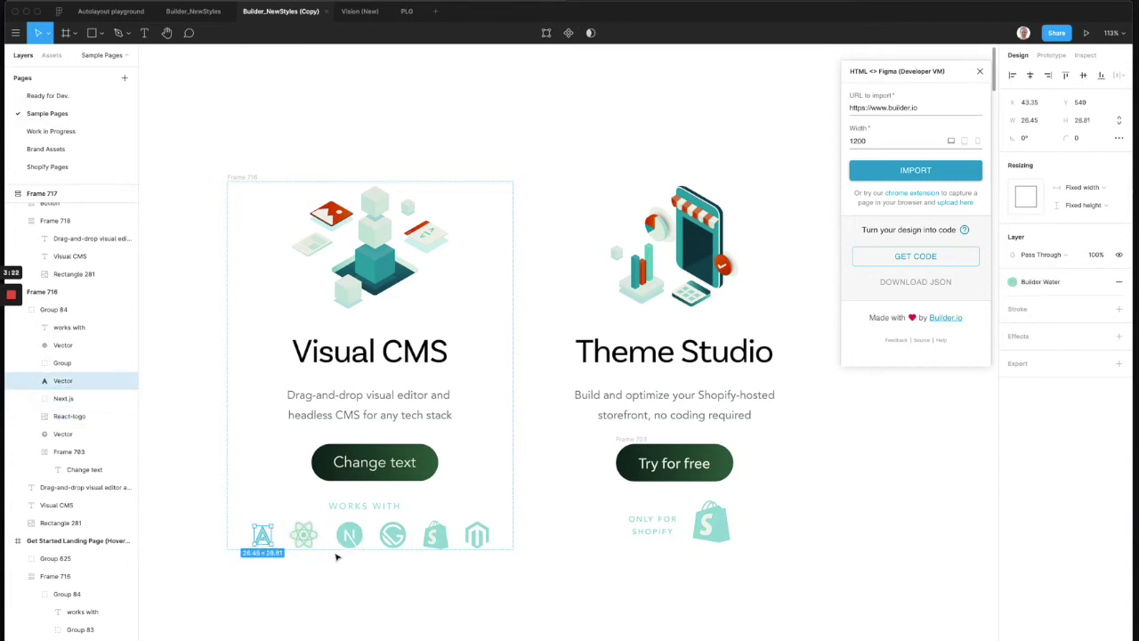
{"action": "left_click", "coordinate": [18, 36]}
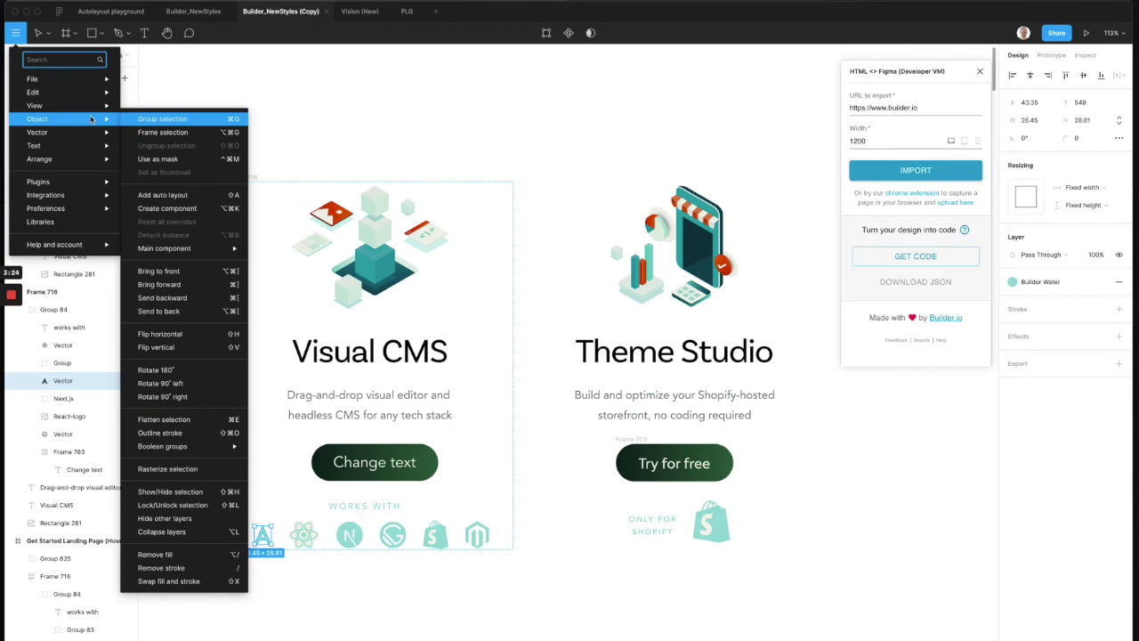
{"action": "type", "text": "raster"}
{"action": "key", "text": "Return"}
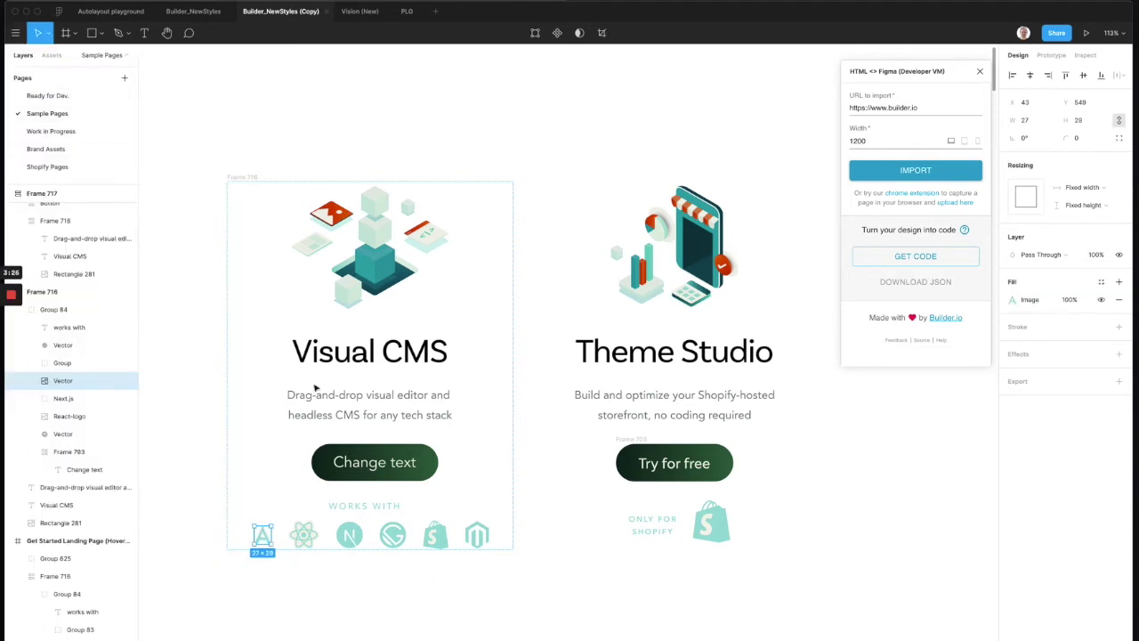
{"action": "left_click", "coordinate": [349, 535]}
{"action": "key", "text": "super+slash"}
{"action": "type", "text": "raster"}
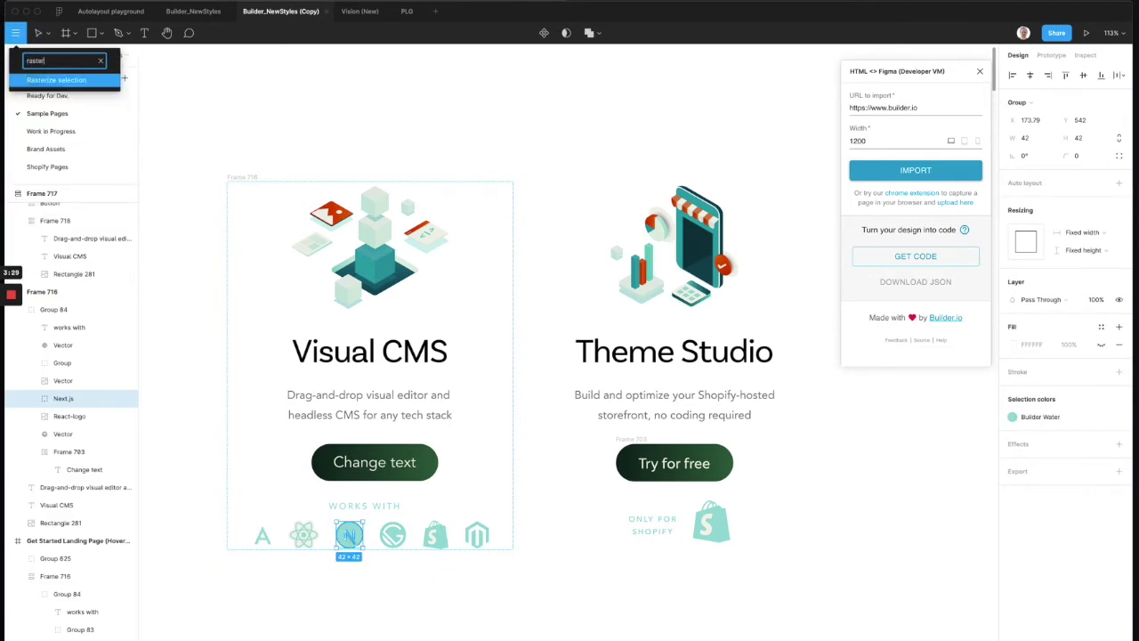
{"action": "key", "text": "Return"}
Step: Rasterize the G, Shopify and final logos in the row the same way
{"action": "left_click", "coordinate": [394, 537]}
{"action": "key", "text": "super+slash"}
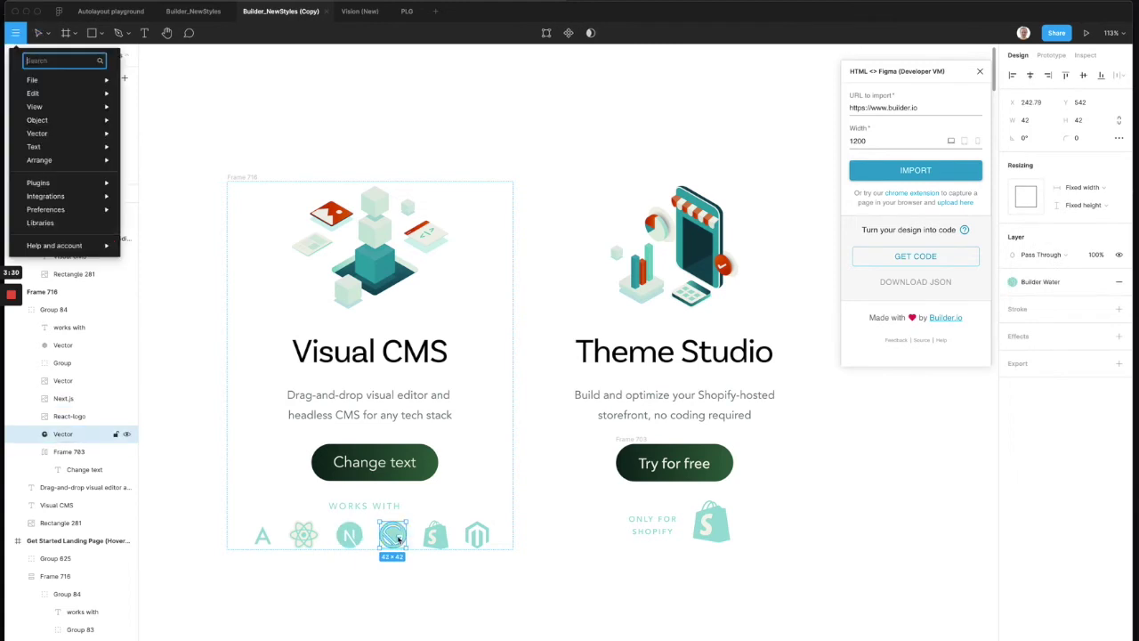
{"action": "type", "text": "raster"}
{"action": "key", "text": "Return"}
{"action": "left_click", "coordinate": [436, 535]}
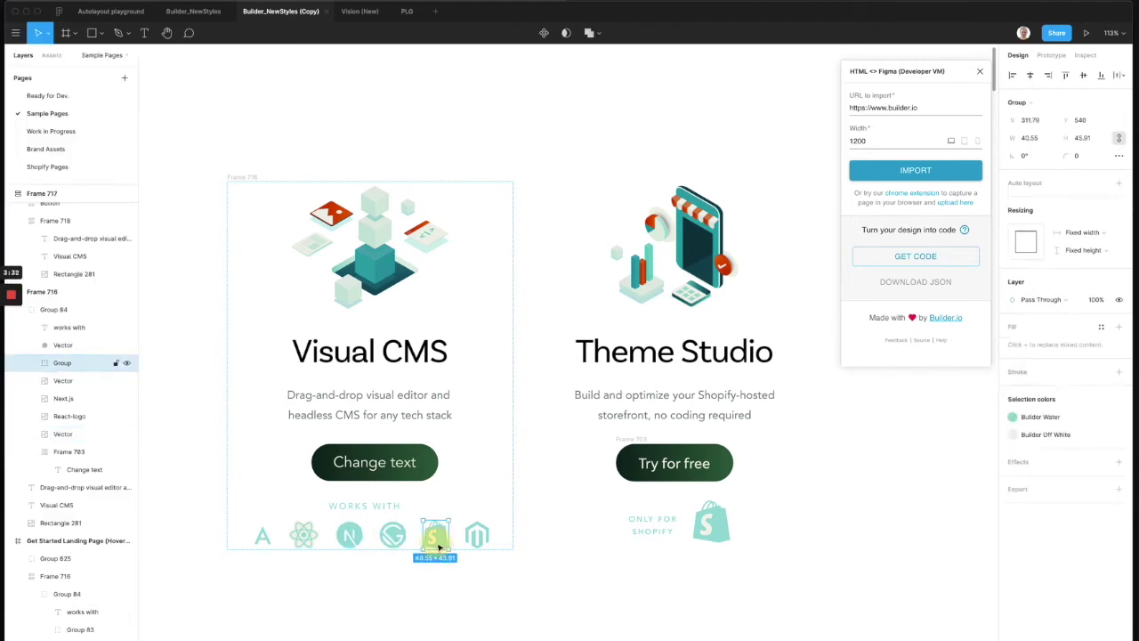
{"action": "key", "text": "super+slash"}
{"action": "type", "text": "raster"}
{"action": "key", "text": "Return"}
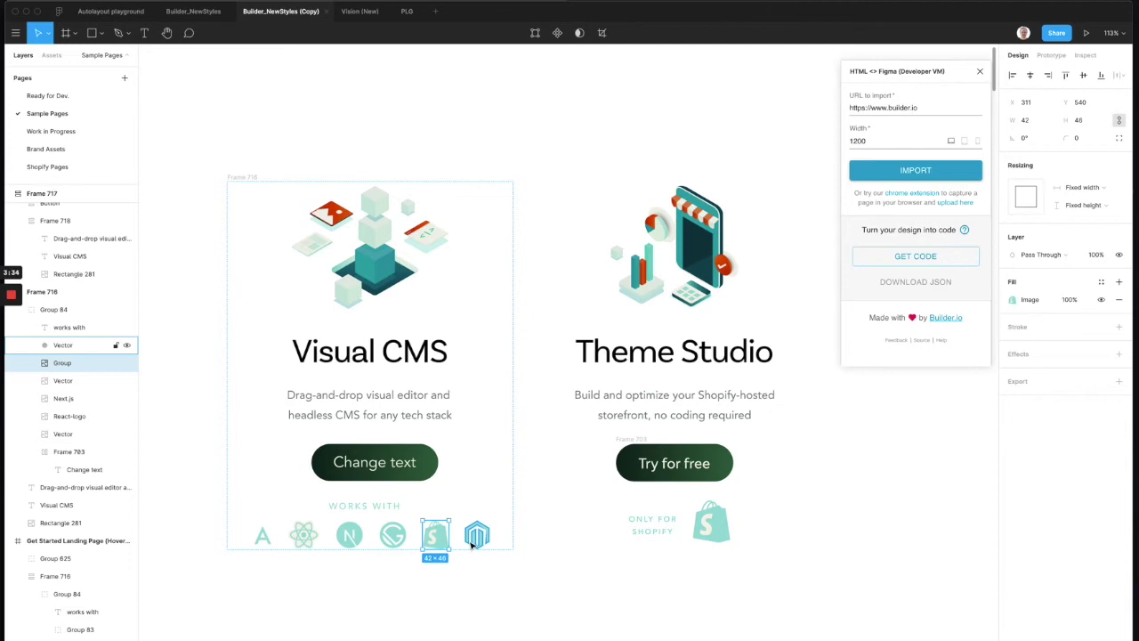
{"action": "left_click", "coordinate": [472, 543]}
{"action": "key", "text": "super+backslash"}
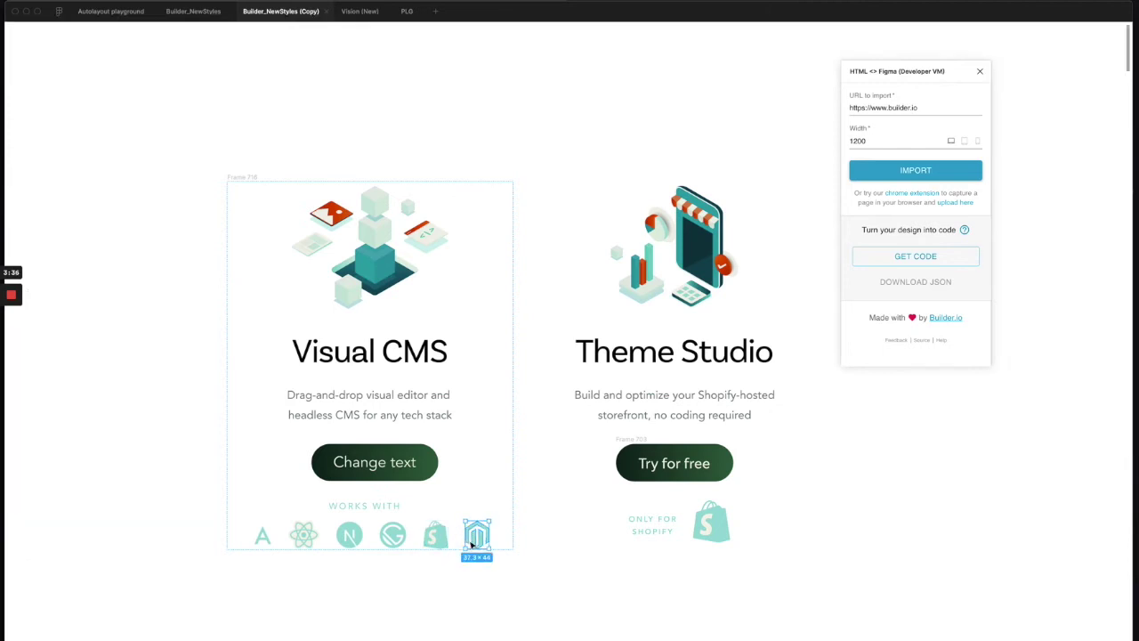
{"action": "key", "text": "super+slash"}
{"action": "type", "text": "raster"}
{"action": "key", "text": "Return"}
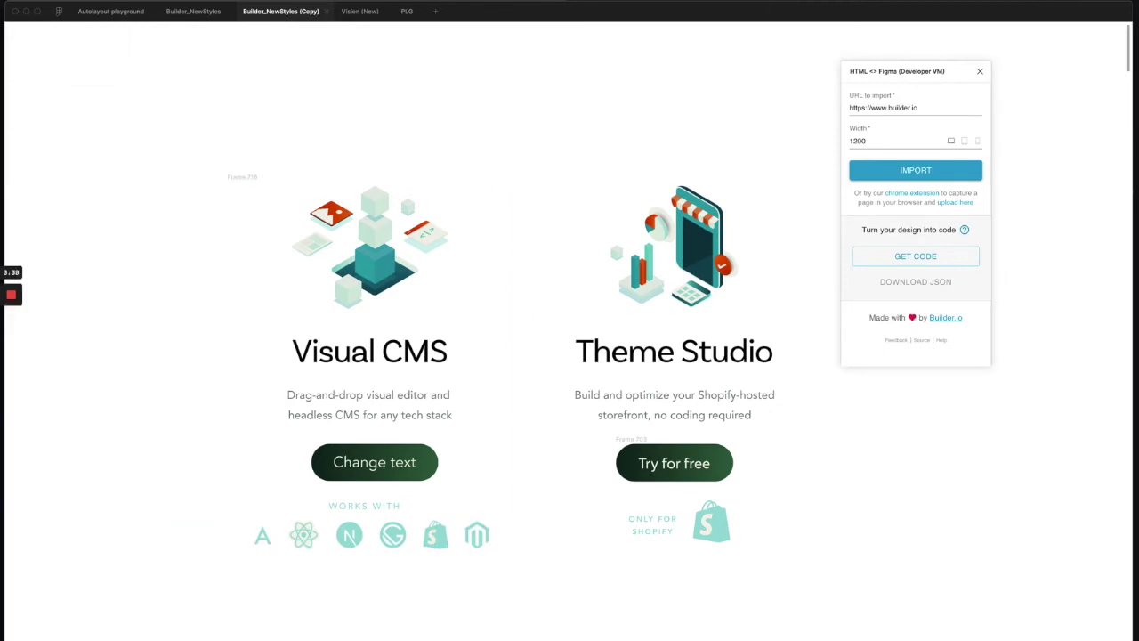
{"action": "key", "text": "super+backslash"}
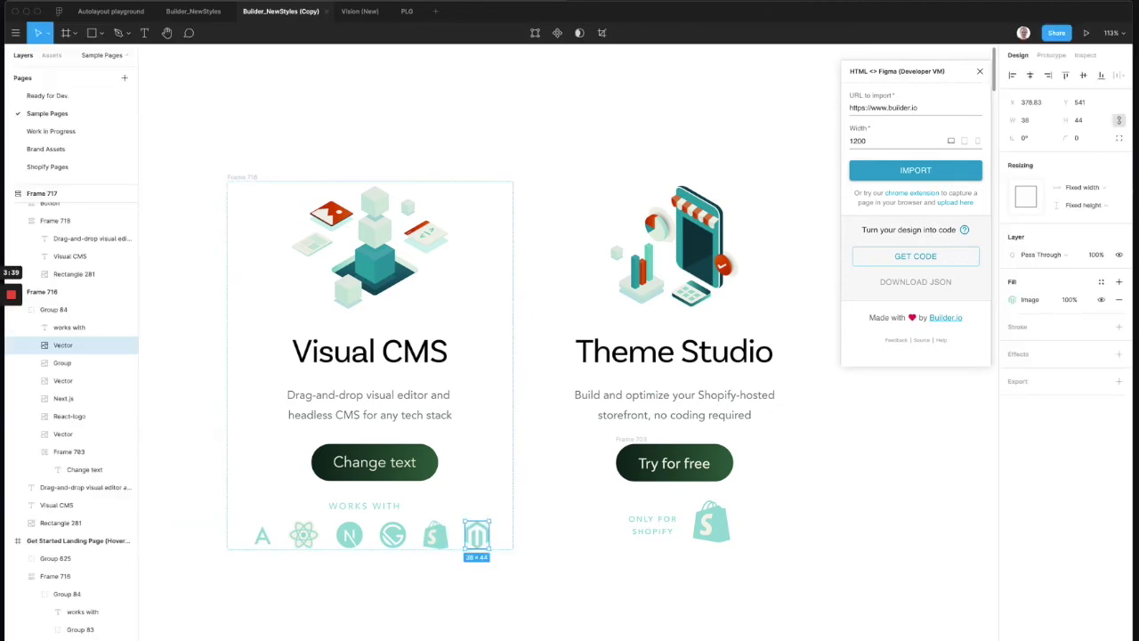
Step: Select each logo in turn, from the last logo back to the A logo
{"action": "left_click", "coordinate": [551, 624]}
{"action": "left_click", "coordinate": [481, 541]}
{"action": "left_click", "coordinate": [475, 535]}
{"action": "left_click", "coordinate": [438, 537]}
{"action": "left_click", "coordinate": [392, 536]}
{"action": "left_click", "coordinate": [352, 539]}
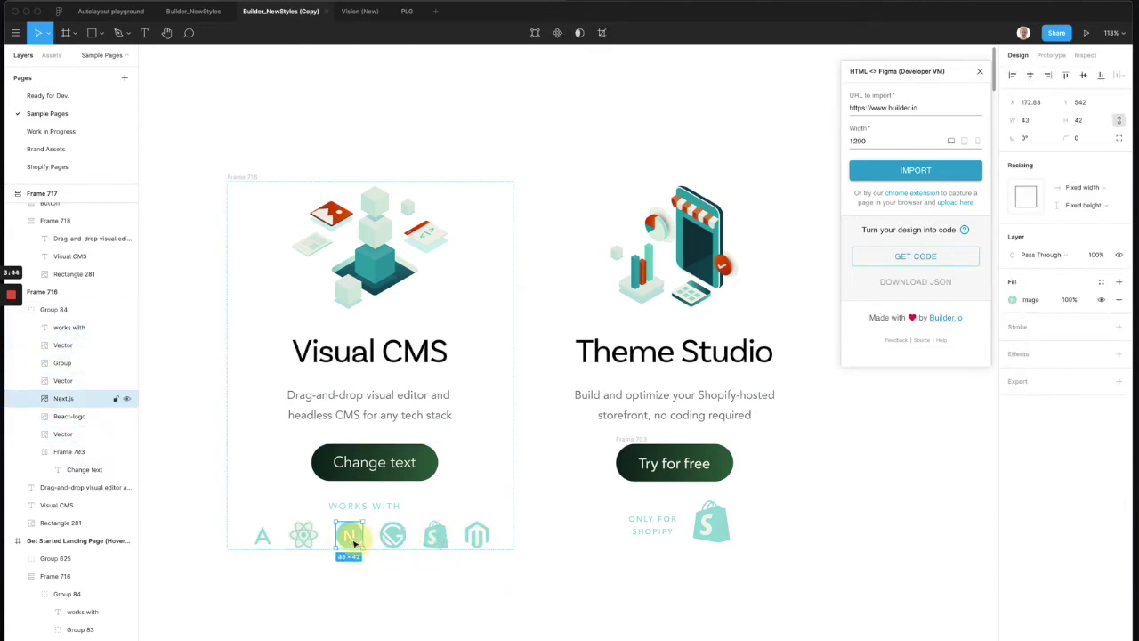
{"action": "left_click", "coordinate": [303, 536]}
{"action": "left_click", "coordinate": [262, 538]}
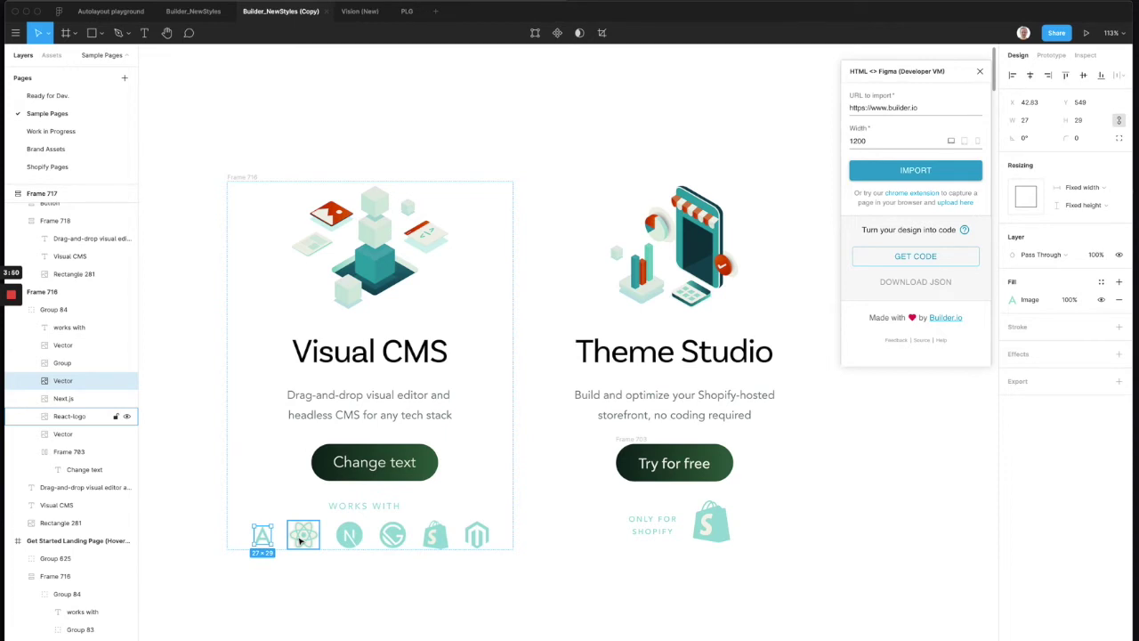
Step: Shift-add React, Next.js, G, Shopify and the last logo, grouping all six as Group 627
{"action": "left_click", "coordinate": [302, 538], "text": "shift"}
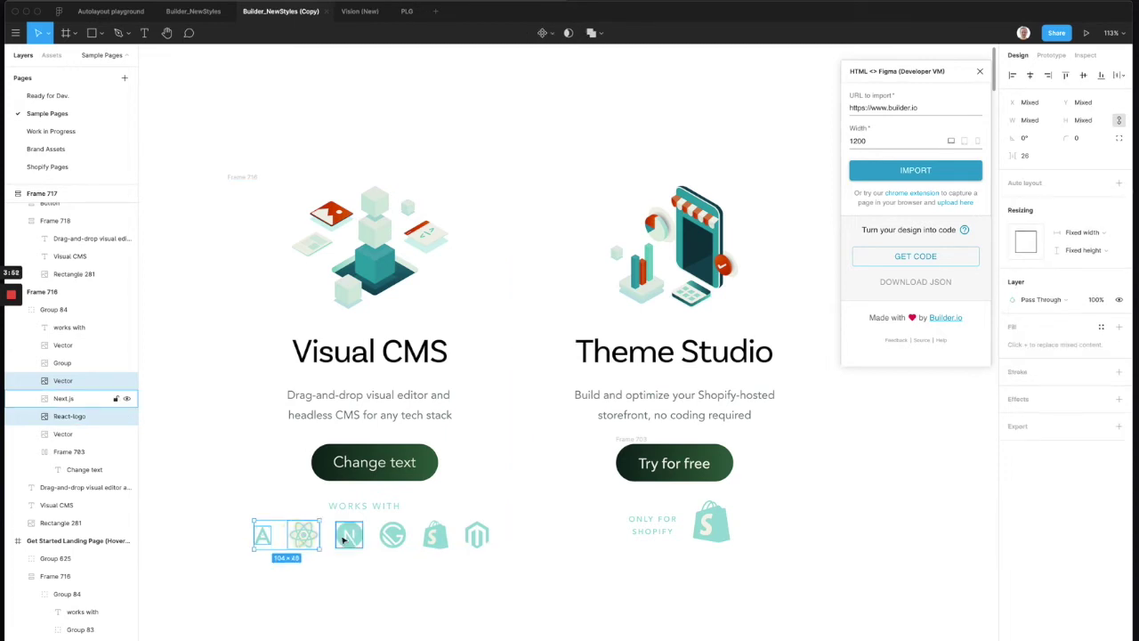
{"action": "left_click", "coordinate": [344, 537], "text": "shift"}
{"action": "left_click", "coordinate": [392, 537], "text": "shift"}
{"action": "left_click", "coordinate": [432, 539], "text": "shift"}
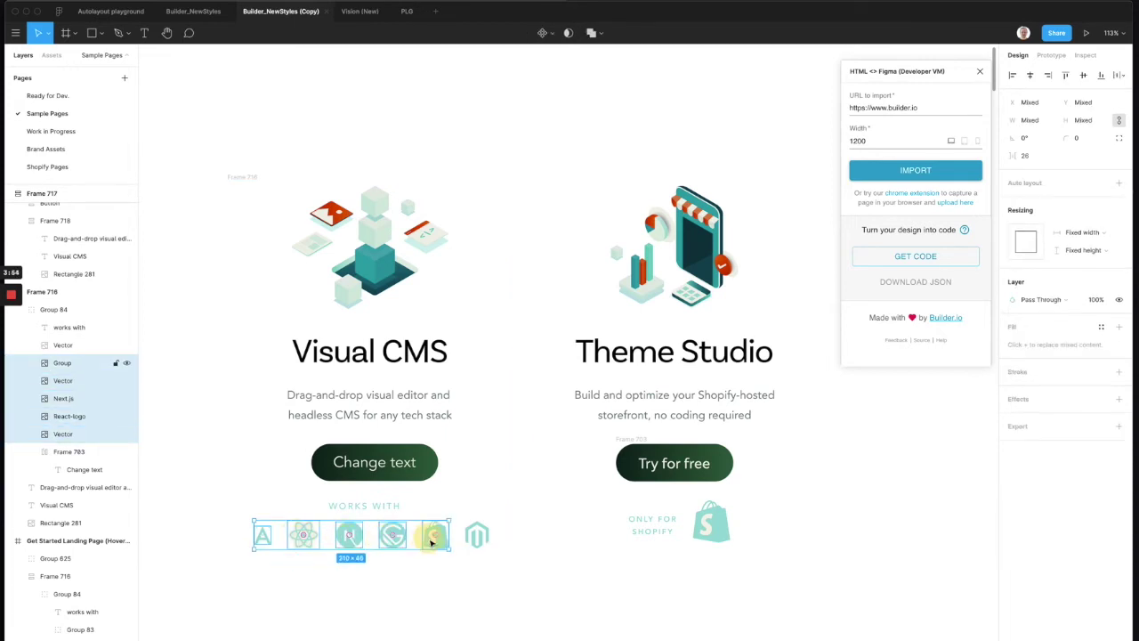
{"action": "left_click", "coordinate": [474, 537], "text": "shift"}
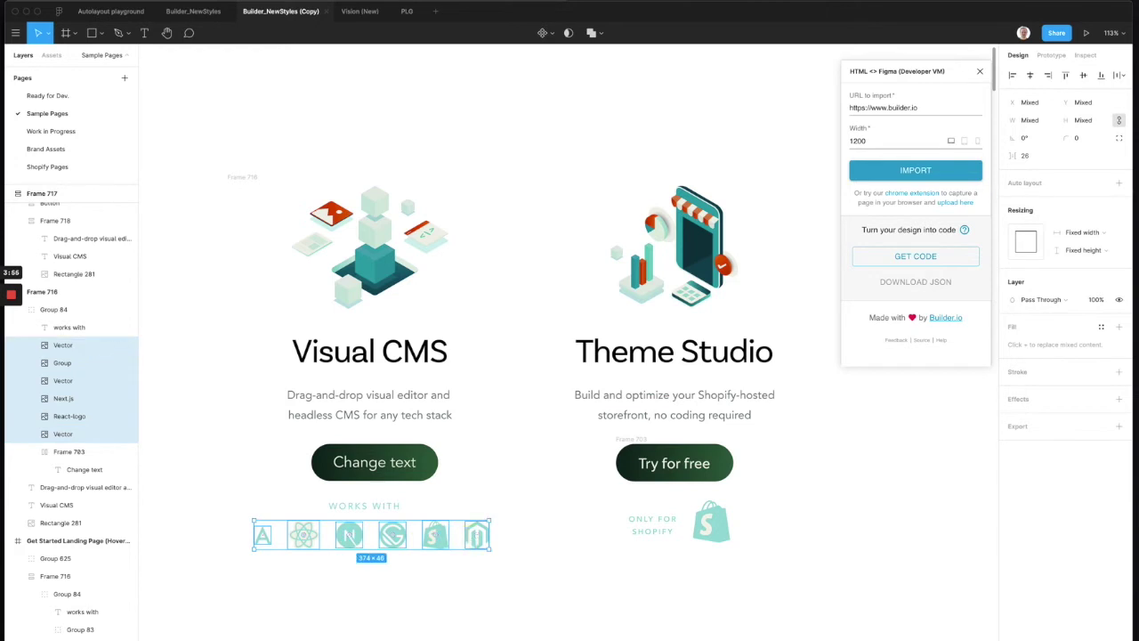
{"action": "key", "text": "super+g"}
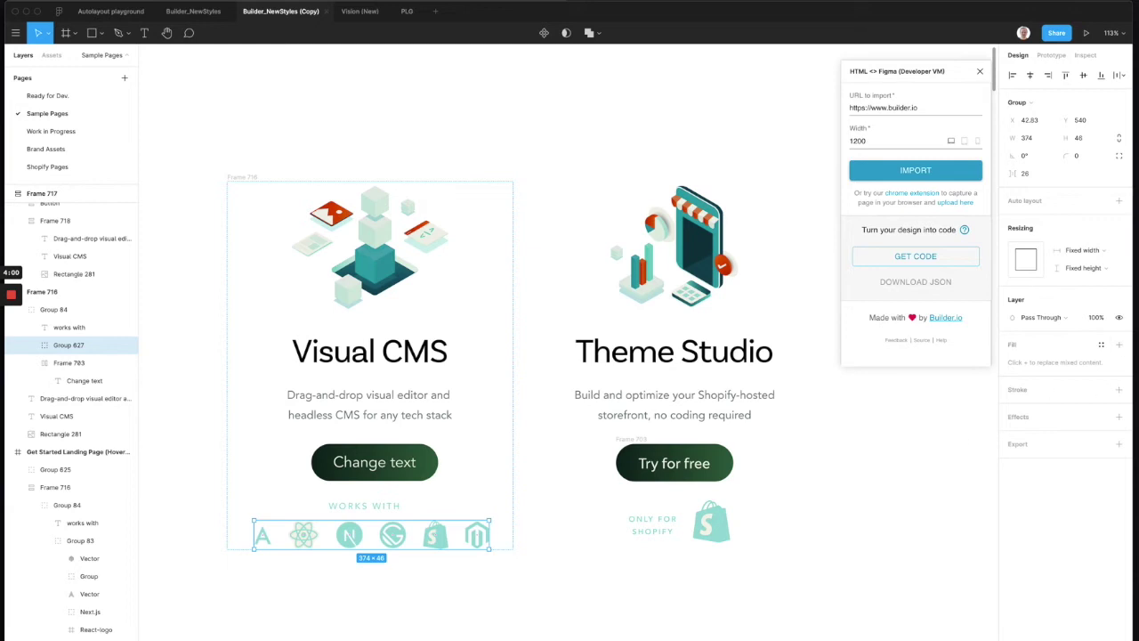
Step: Give Group 627 auto layout with centre alignment, making it Frame 627
{"action": "left_click", "coordinate": [1119, 201]}
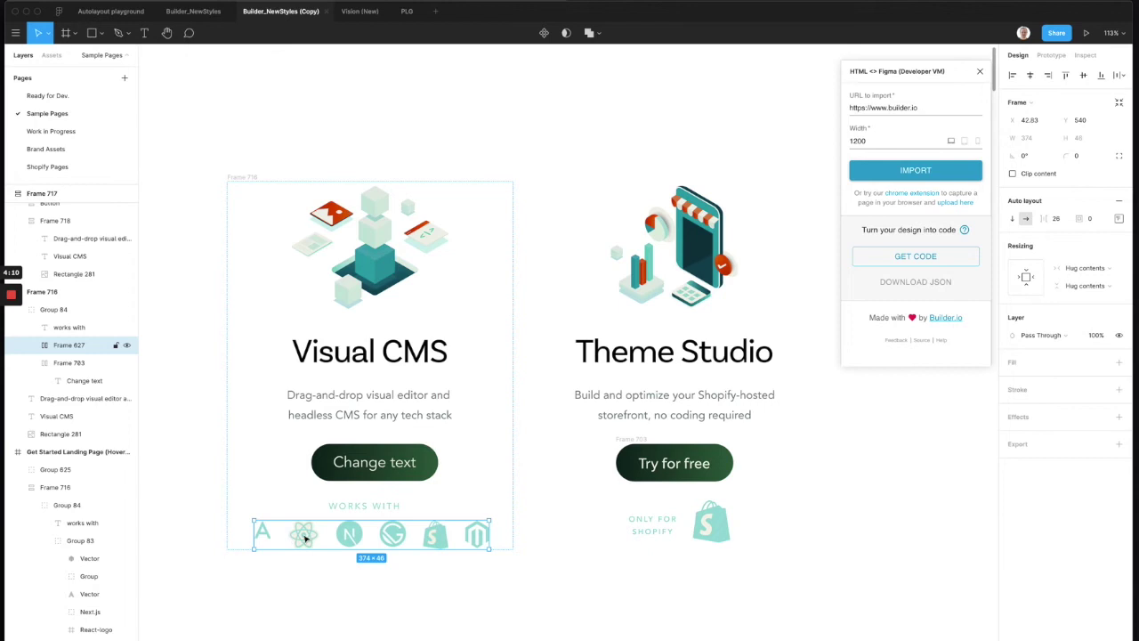
{"action": "left_click", "coordinate": [1119, 218]}
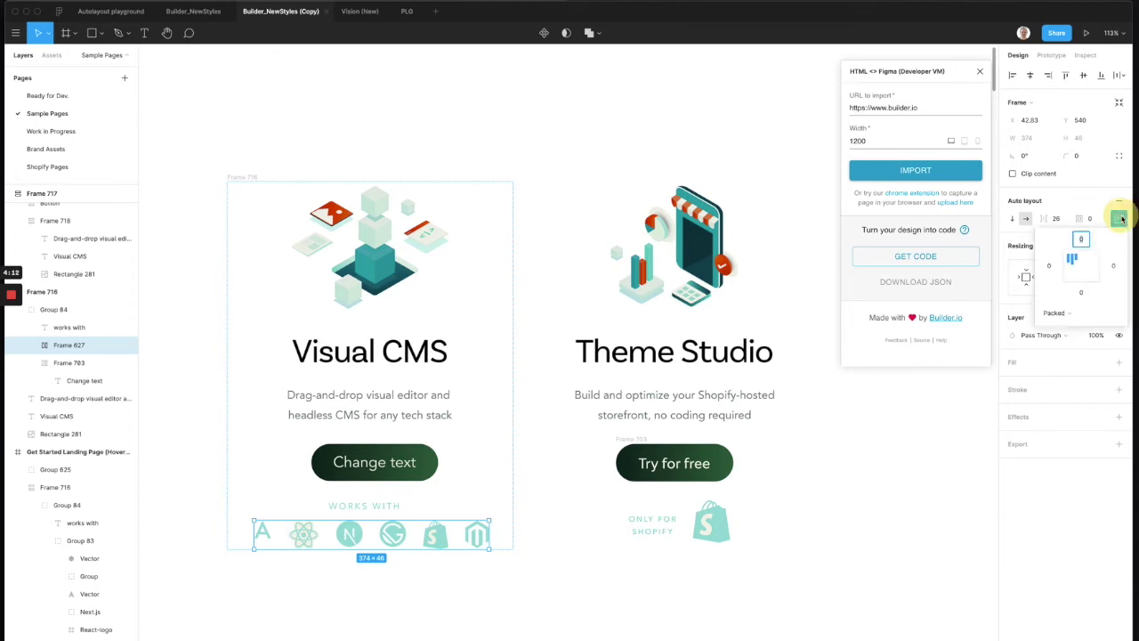
{"action": "left_click", "coordinate": [1085, 269]}
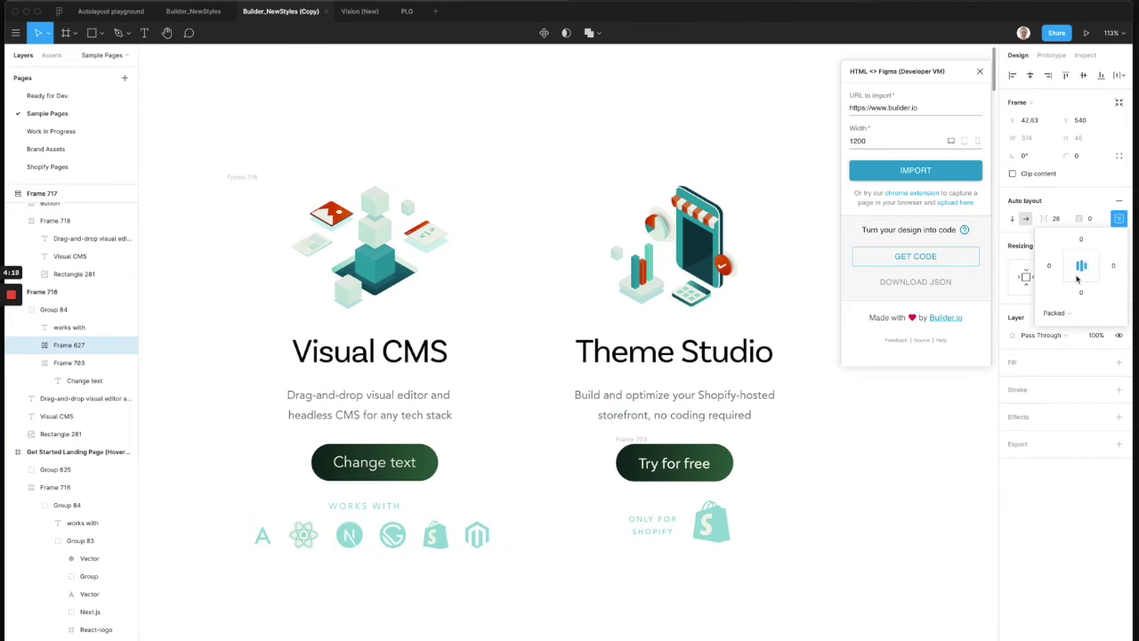
{"action": "left_click", "coordinate": [382, 565]}
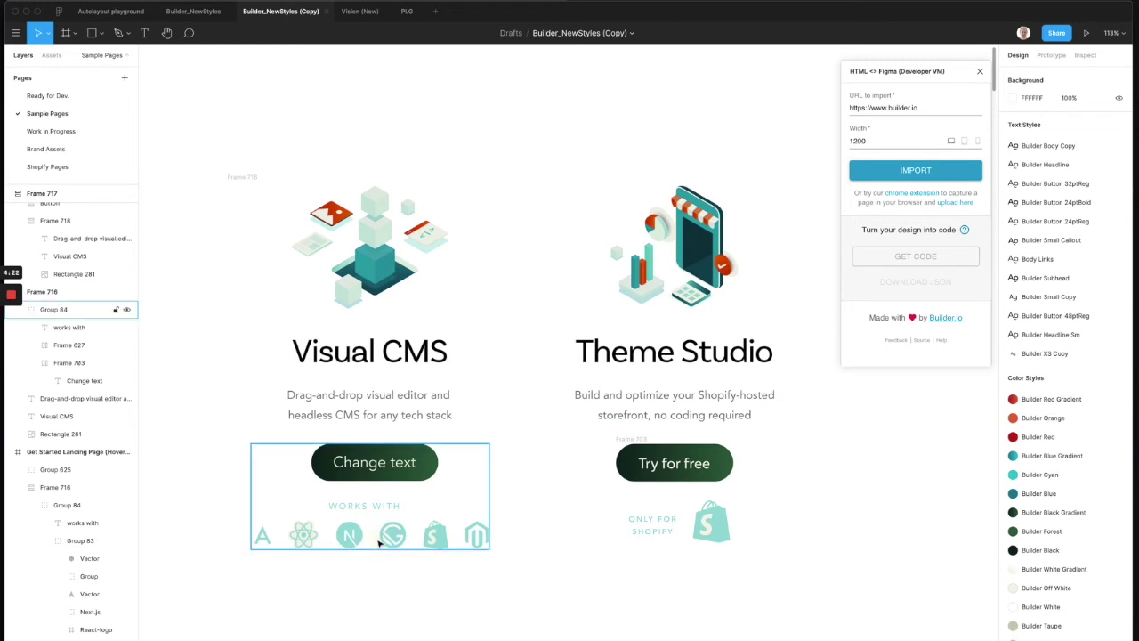
Step: Wrap the WORKS WITH label and Frame 627 in a vertical auto layout frame
{"action": "left_click", "coordinate": [264, 534], "text": "super"}
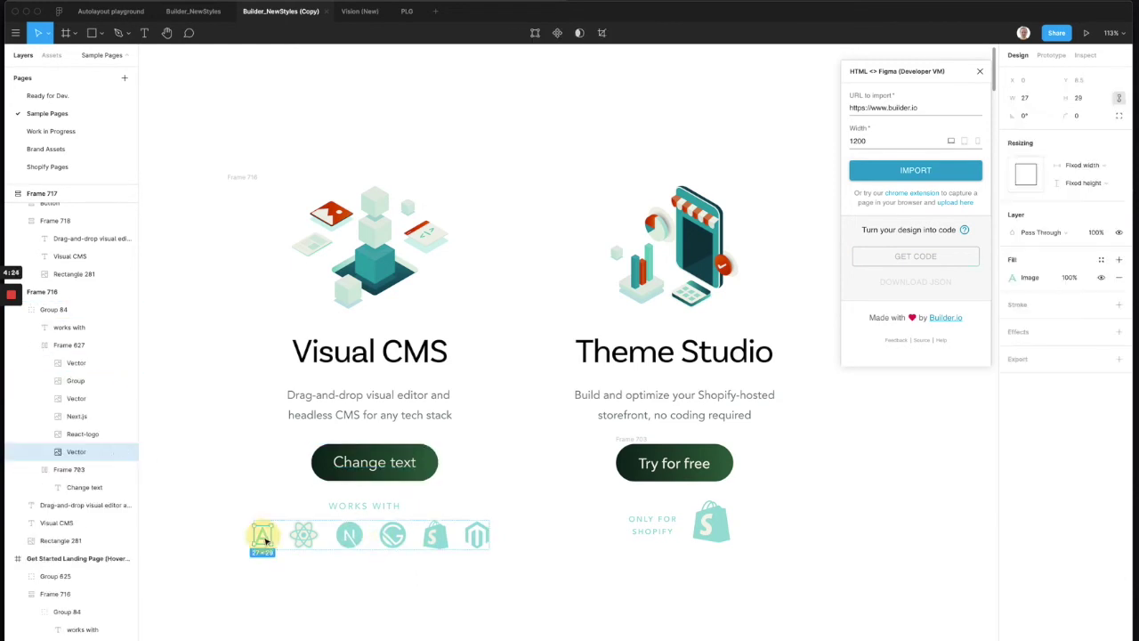
{"action": "mouse_move", "coordinate": [266, 536]}
{"action": "left_mouse_down"}
{"action": "mouse_move", "coordinate": [405, 548]}
{"action": "mouse_move", "coordinate": [255, 541]}
{"action": "mouse_move", "coordinate": [429, 536]}
{"action": "mouse_move", "coordinate": [264, 535]}
{"action": "left_mouse_up"}
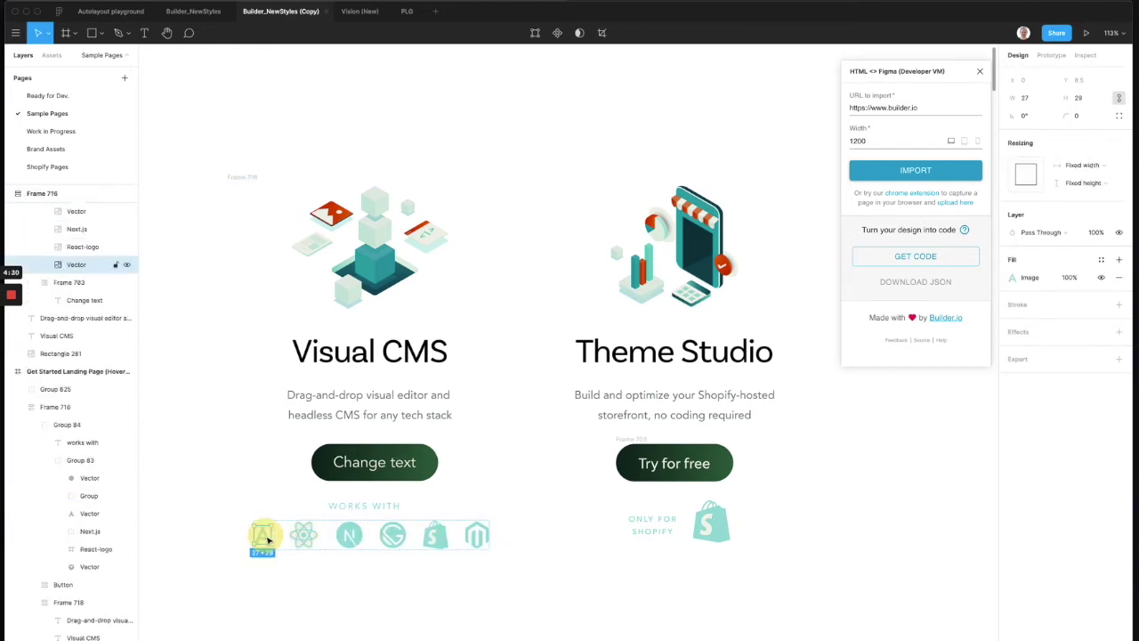
{"action": "left_click", "coordinate": [361, 625]}
{"action": "left_click", "coordinate": [378, 537]}
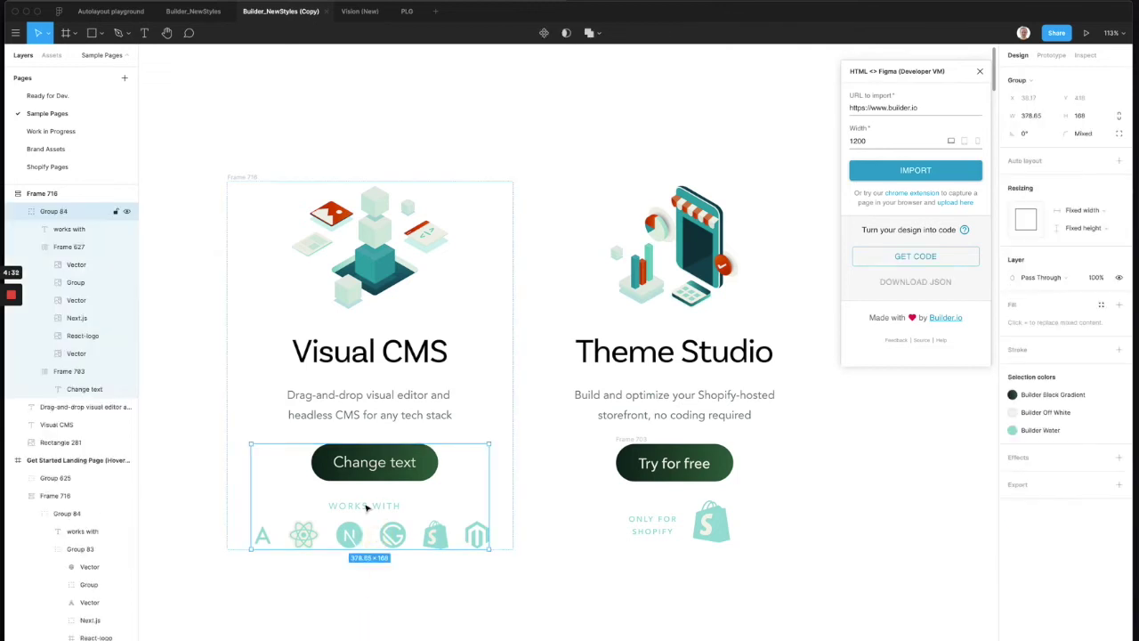
{"action": "double_click", "coordinate": [364, 505]}
{"action": "left_click", "coordinate": [320, 469]}
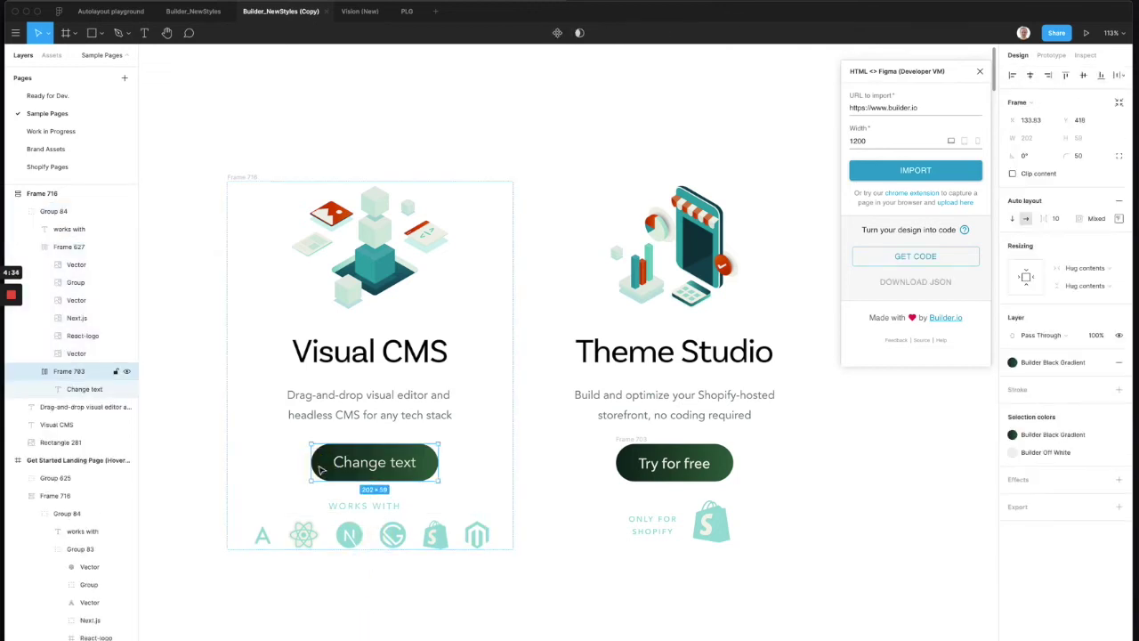
{"action": "left_click", "coordinate": [346, 507]}
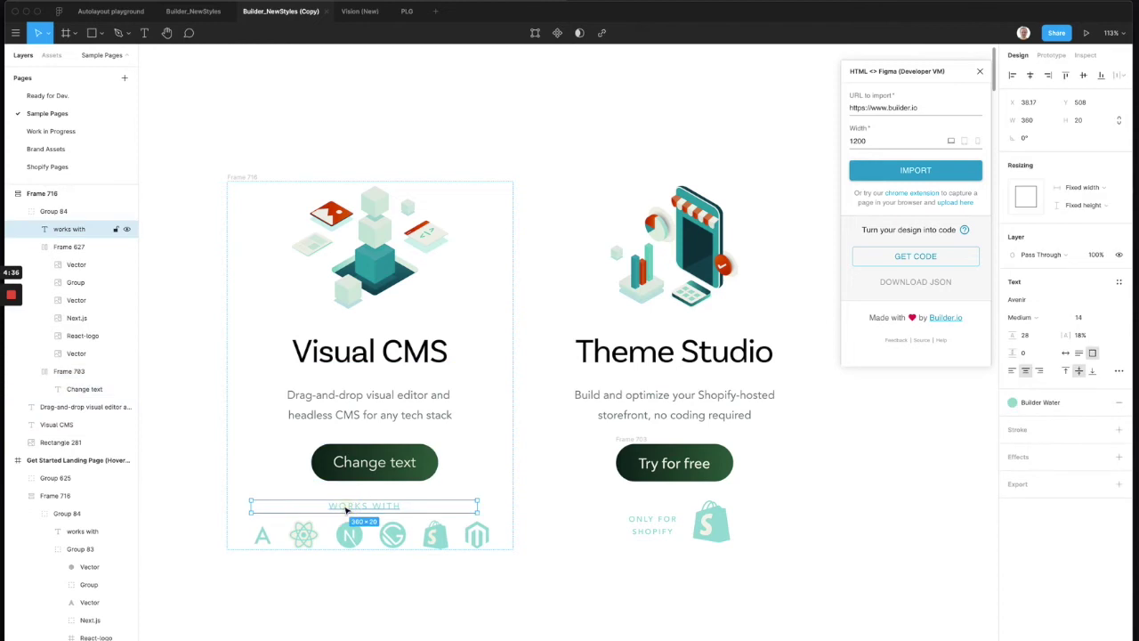
{"action": "left_click", "coordinate": [33, 247]}
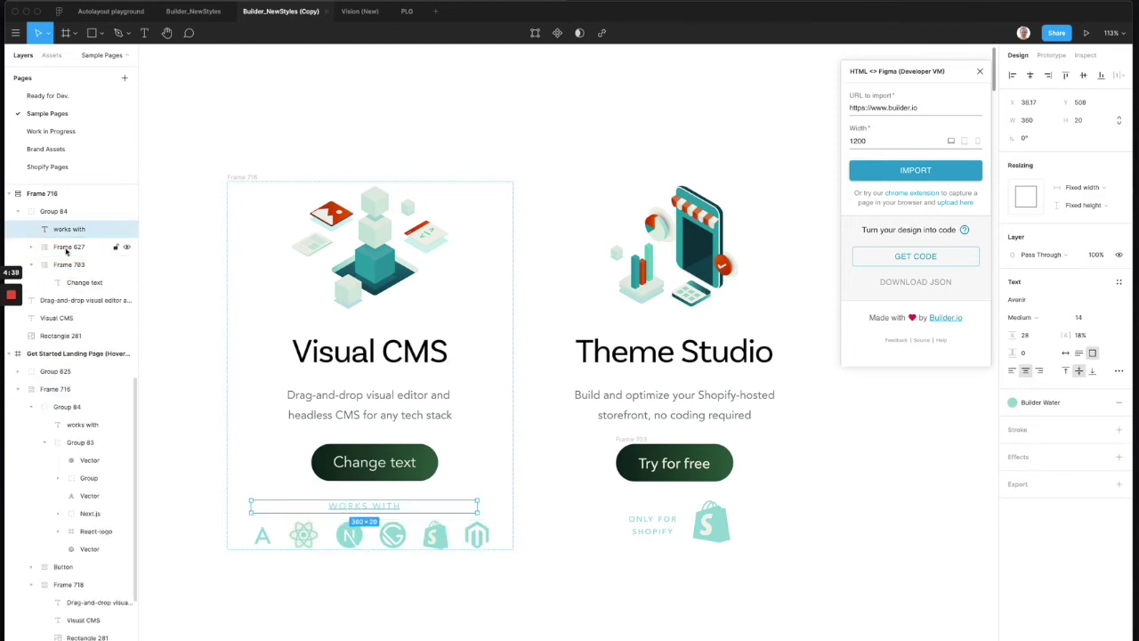
{"action": "left_click", "coordinate": [74, 250], "text": "shift"}
{"action": "key", "text": "shift+a"}
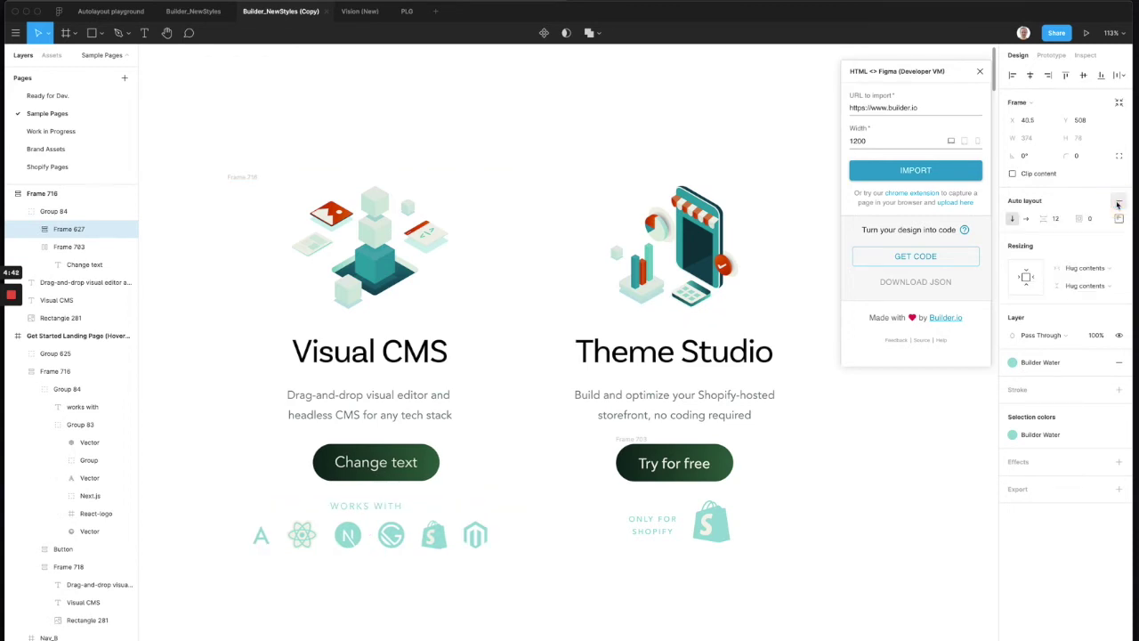
Step: Give the button-and-logos group auto layout with centre alignment
{"action": "left_click", "coordinate": [54, 214]}
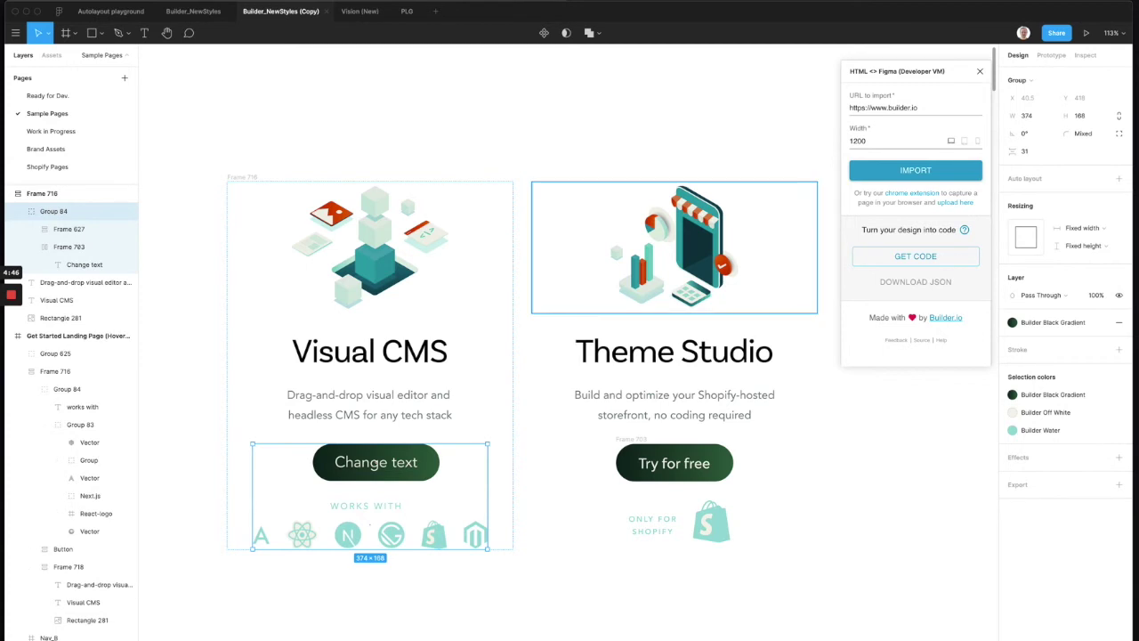
{"action": "left_click", "coordinate": [1120, 180]}
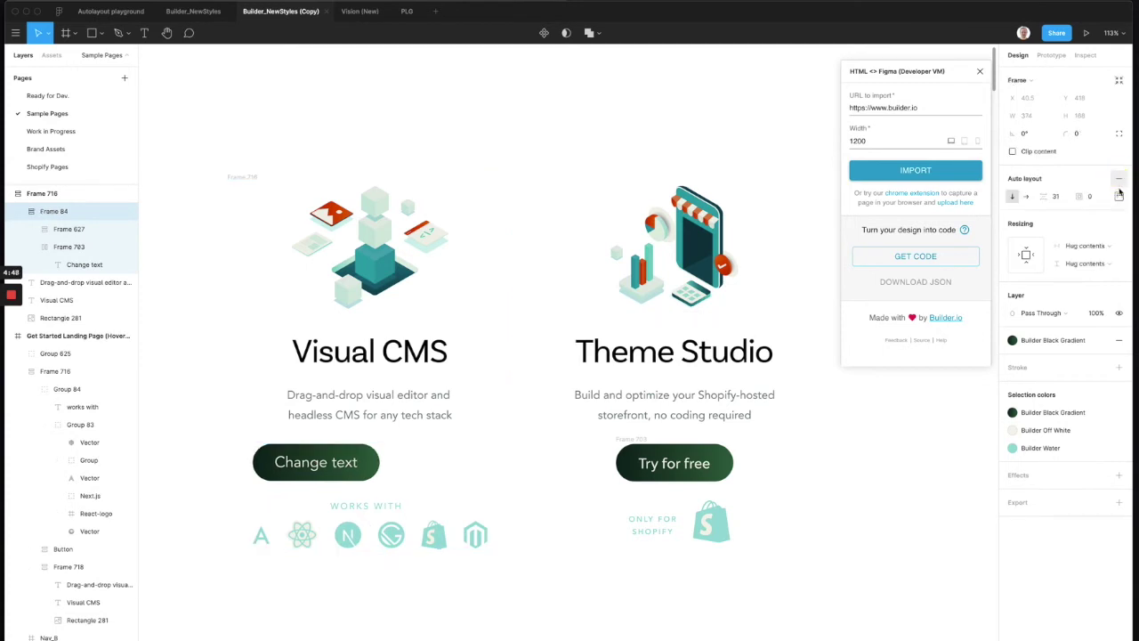
{"action": "left_click", "coordinate": [1118, 196]}
{"action": "left_click", "coordinate": [1080, 243]}
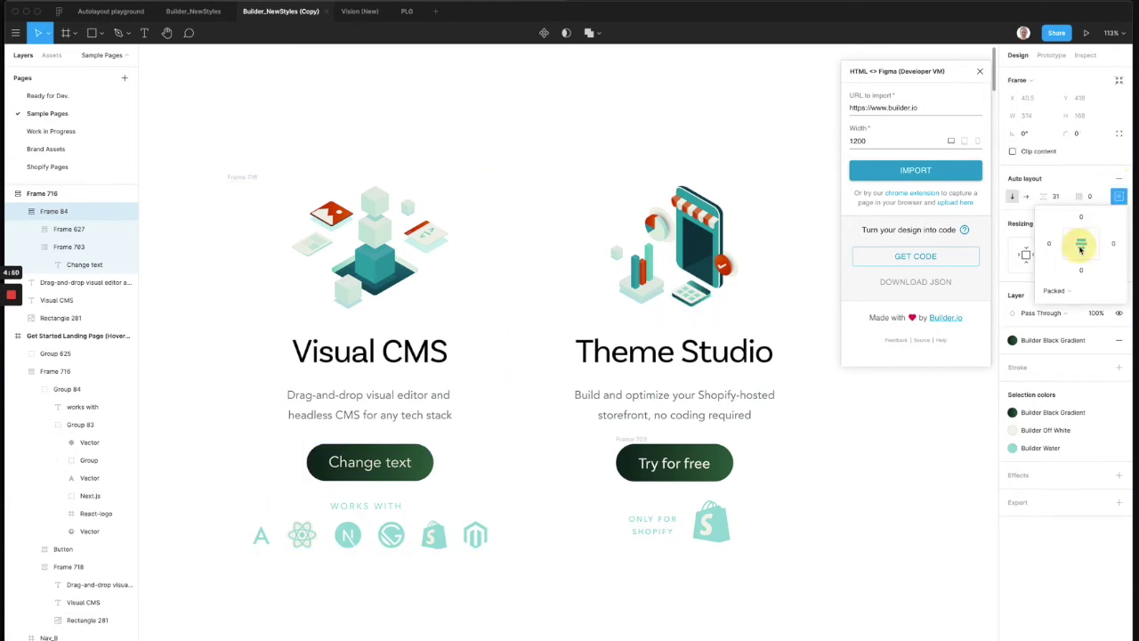
{"action": "left_click", "coordinate": [447, 562]}
Step: Inspect the Visual CMS card's heading, description and illustration, nudging the description
{"action": "left_click", "coordinate": [345, 349]}
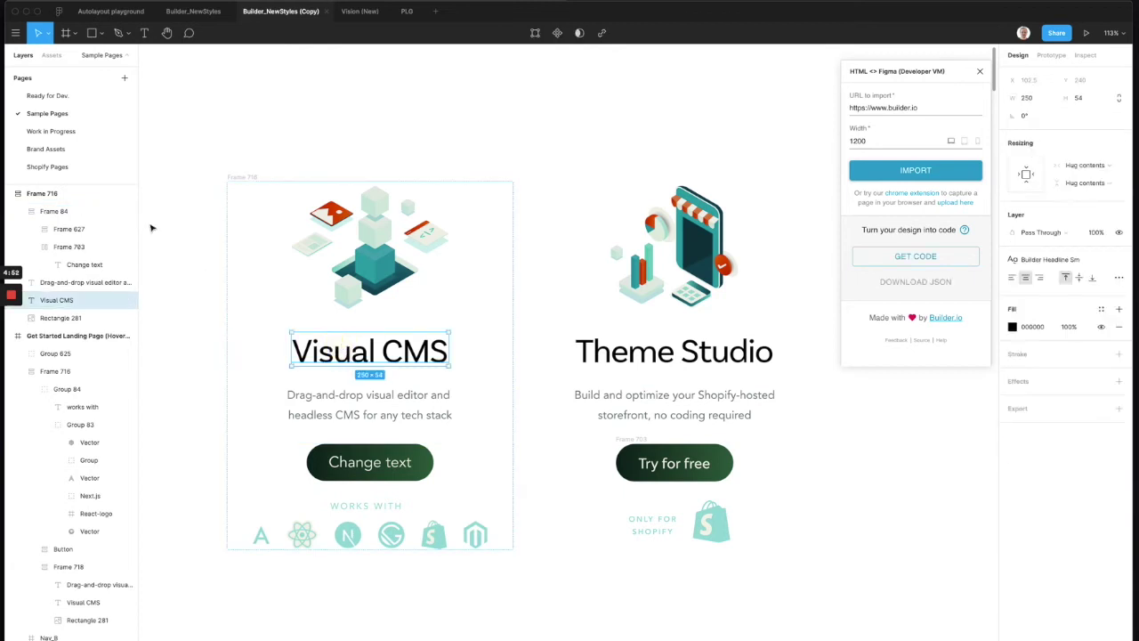
{"action": "left_click", "coordinate": [53, 211]}
{"action": "left_click", "coordinate": [42, 193]}
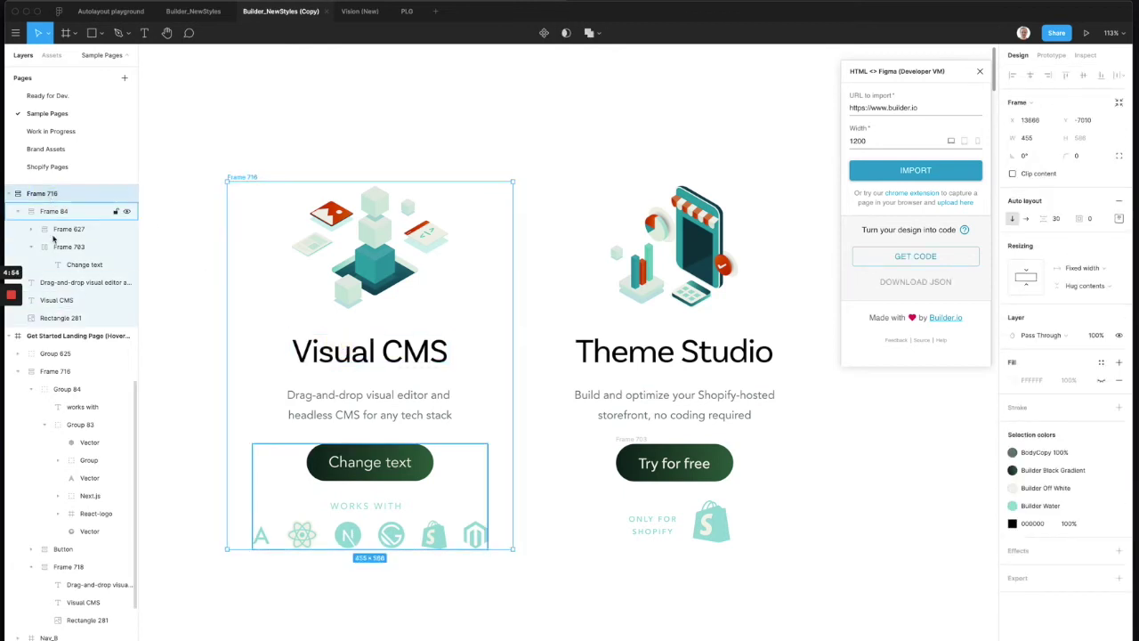
{"action": "left_click", "coordinate": [369, 392]}
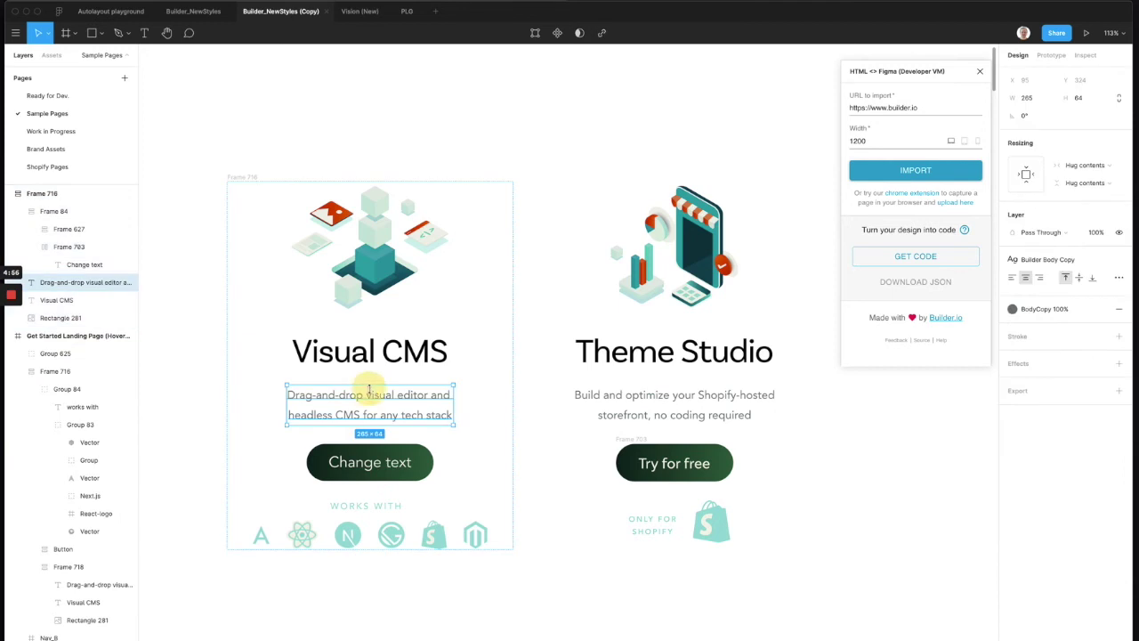
{"action": "mouse_move", "coordinate": [391, 403]}
{"action": "left_mouse_down"}
{"action": "mouse_move", "coordinate": [400, 254]}
{"action": "mouse_move", "coordinate": [399, 436]}
{"action": "mouse_move", "coordinate": [381, 516]}
{"action": "mouse_move", "coordinate": [386, 381]}
{"action": "mouse_move", "coordinate": [388, 391]}
{"action": "left_mouse_up"}
{"action": "left_click", "coordinate": [419, 602]}
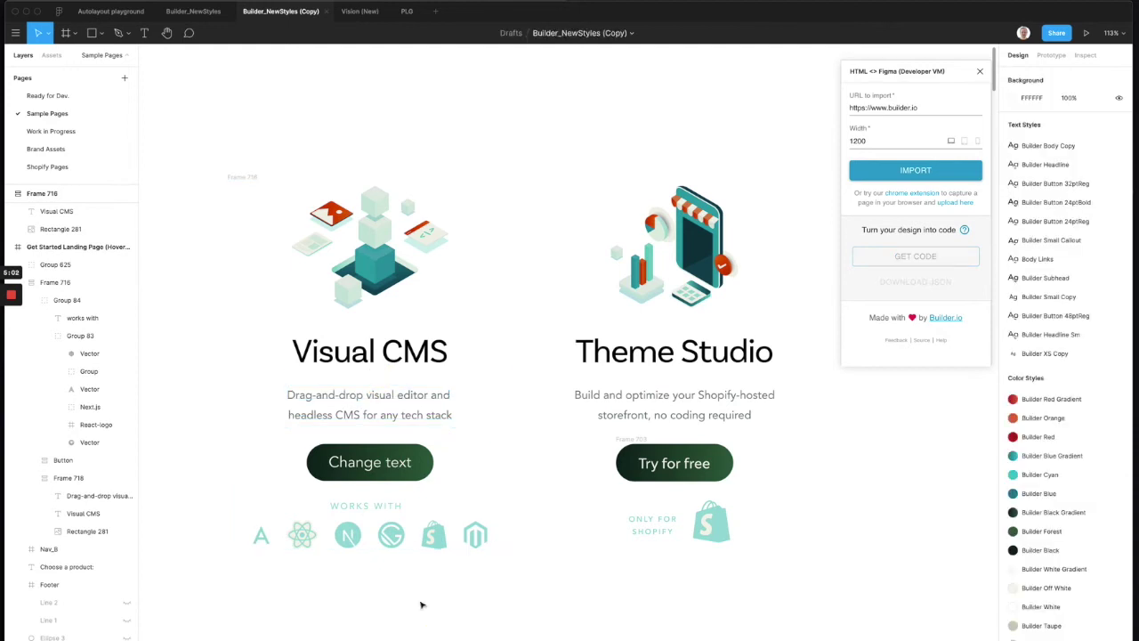
{"action": "left_click", "coordinate": [246, 178]}
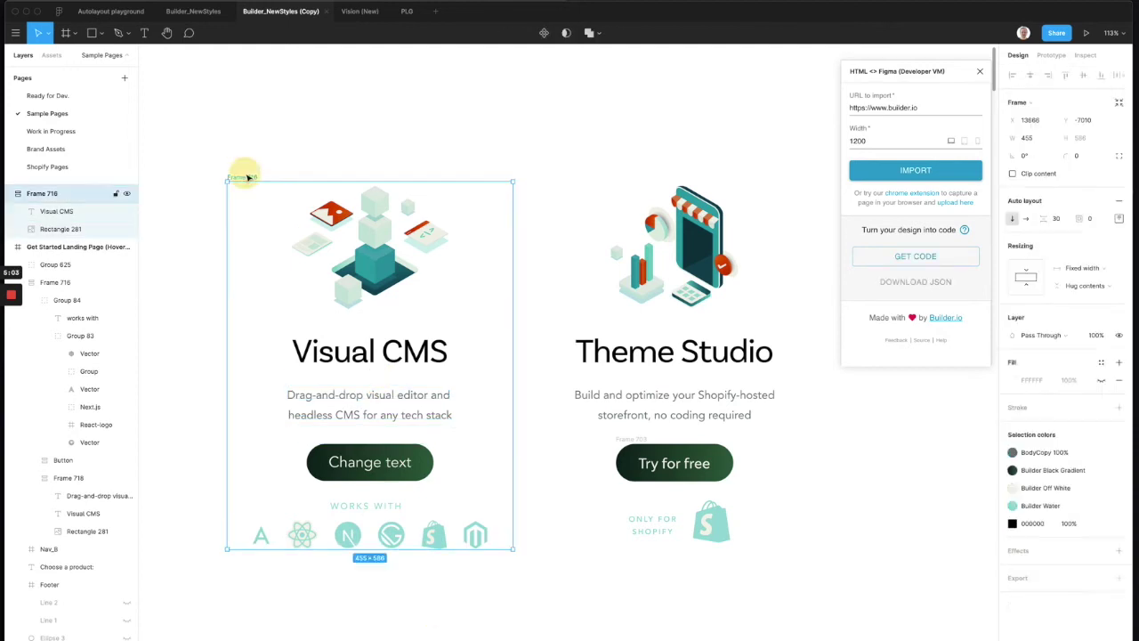
{"action": "left_click", "coordinate": [395, 257]}
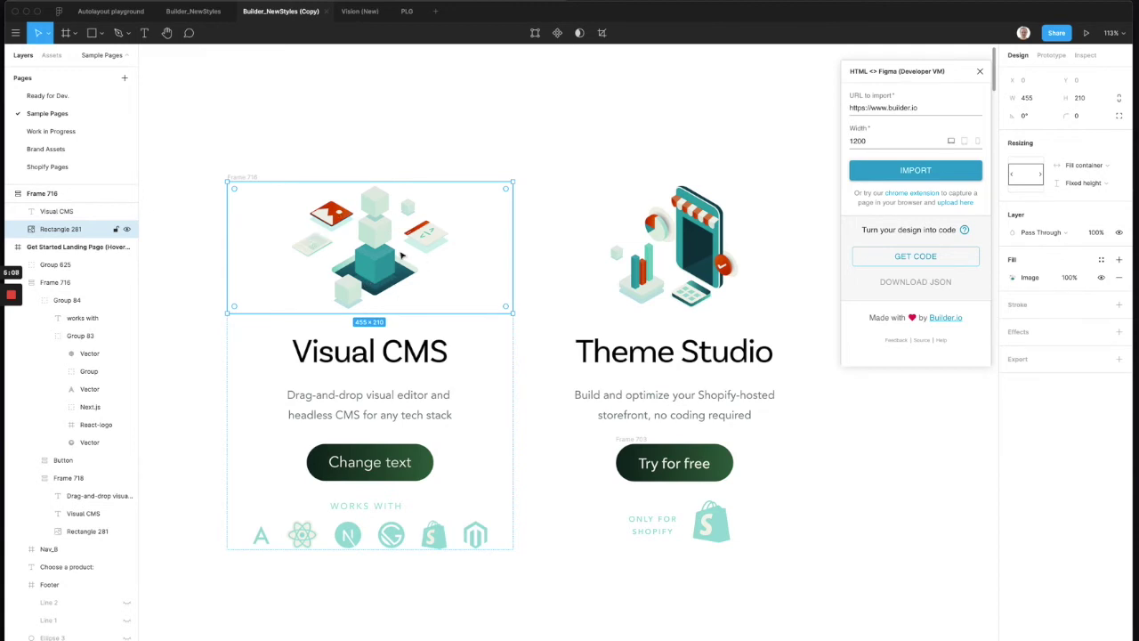
{"action": "left_click", "coordinate": [618, 153]}
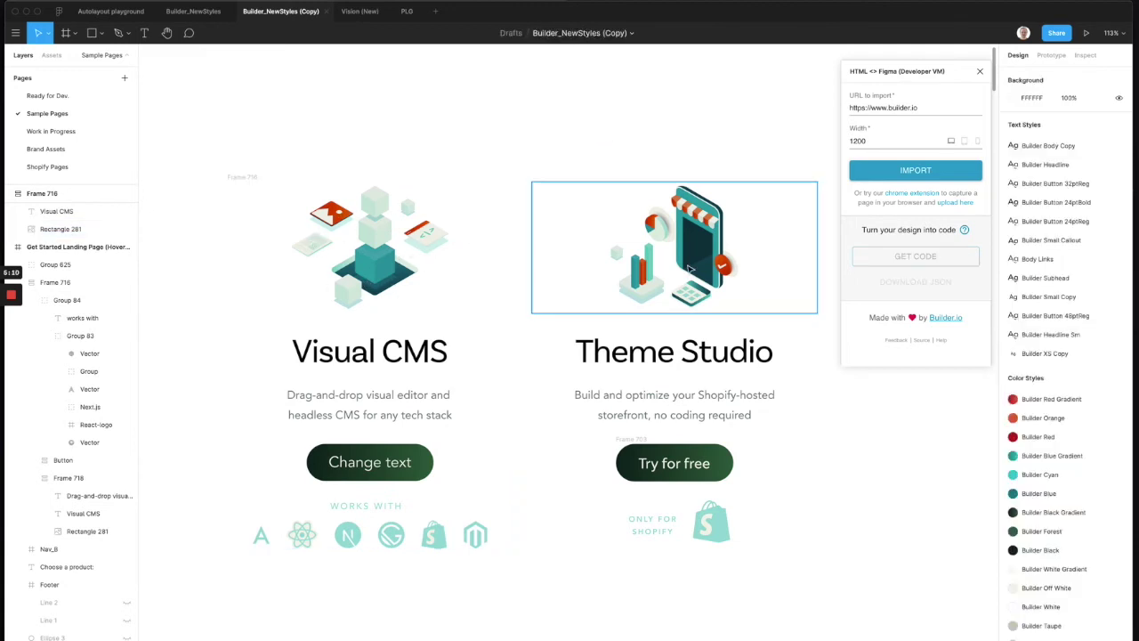
Step: Group the two Shopify bag icon pieces and rasterize them into an image
{"action": "left_click", "coordinate": [688, 266]}
{"action": "left_click", "coordinate": [681, 358]}
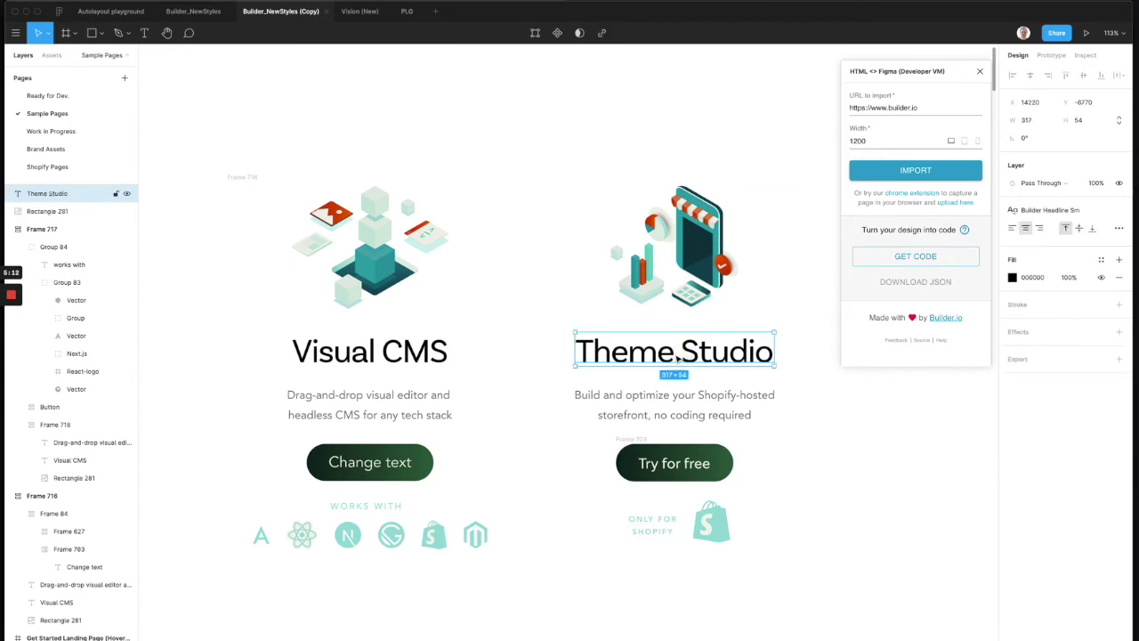
{"action": "left_click", "coordinate": [663, 527]}
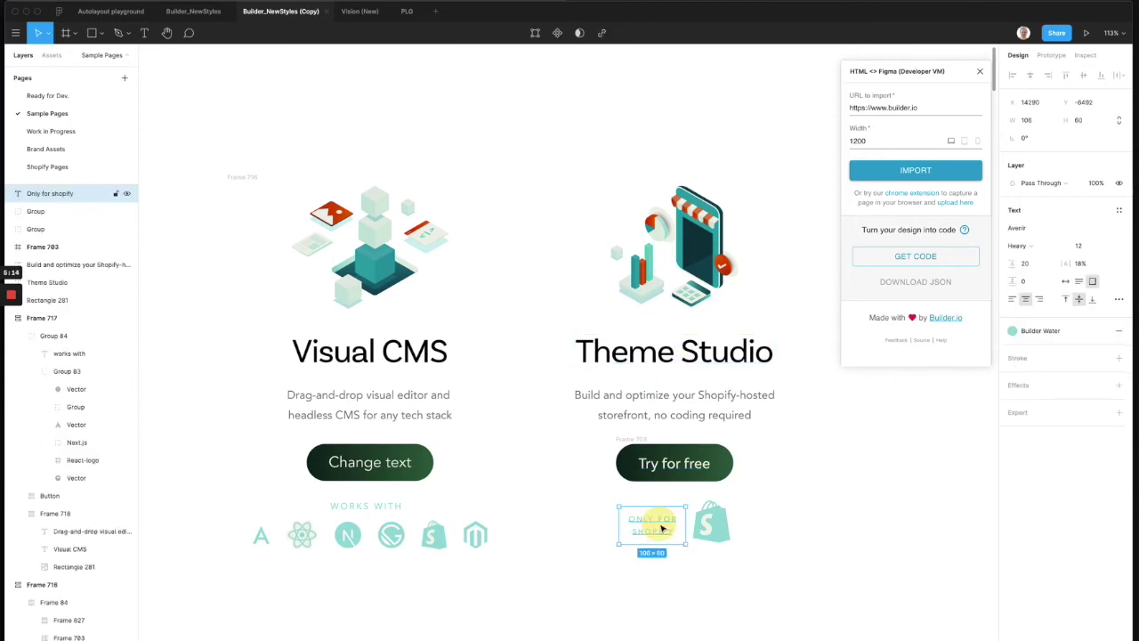
{"action": "left_click", "coordinate": [714, 529]}
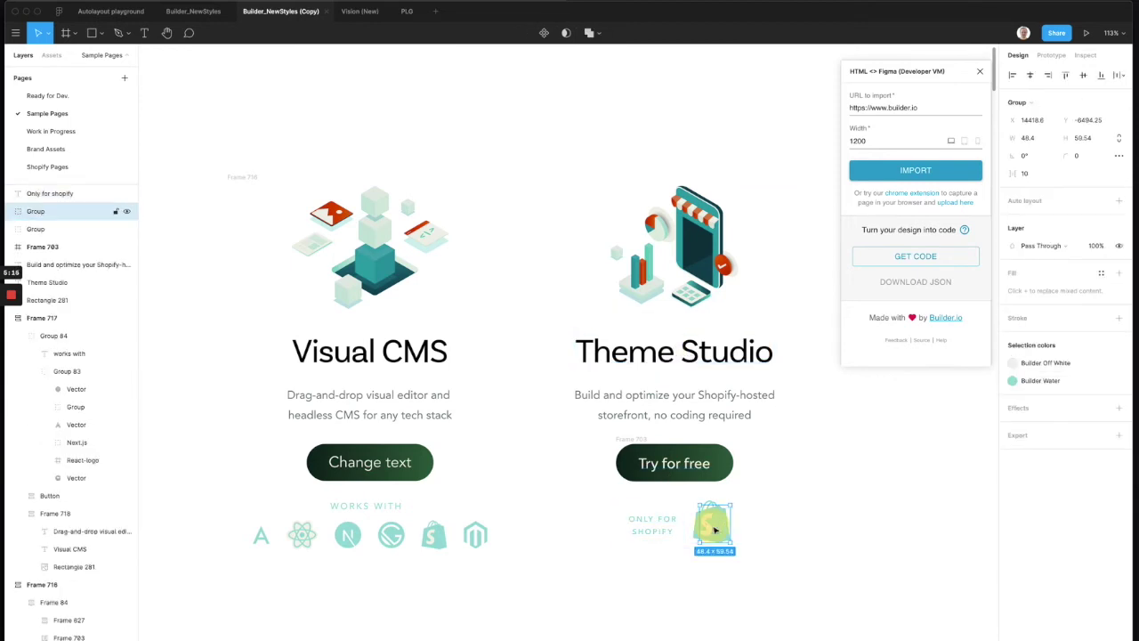
{"action": "left_click", "coordinate": [37, 230]}
{"action": "left_click", "coordinate": [44, 218], "text": "shift"}
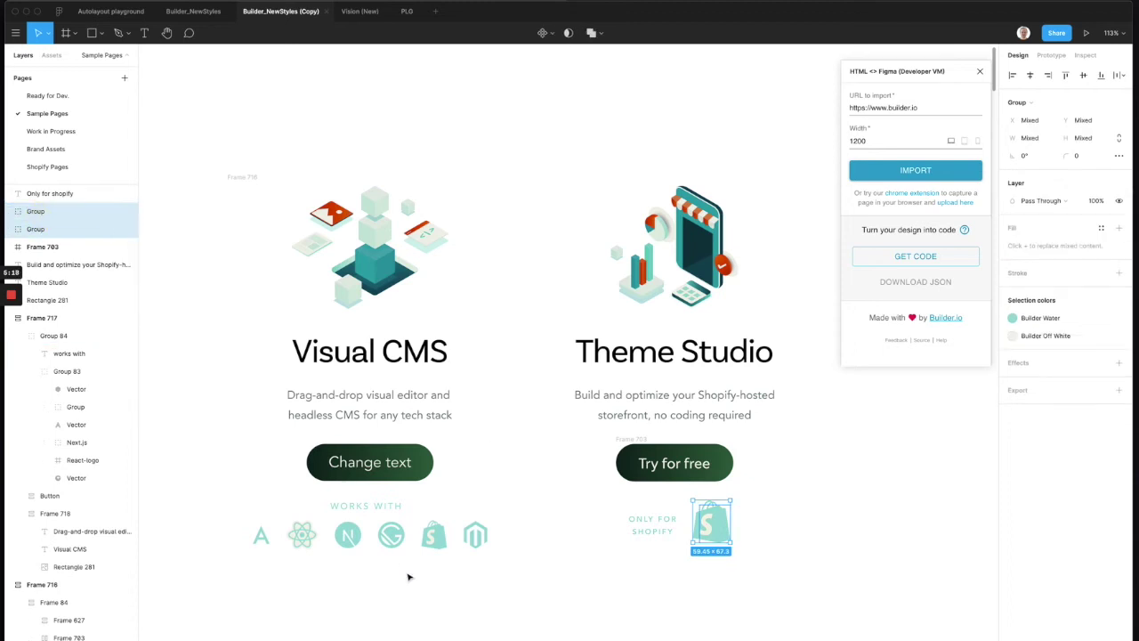
{"action": "key", "text": "super+g"}
{"action": "key", "text": "super+slash"}
{"action": "type", "text": "raster"}
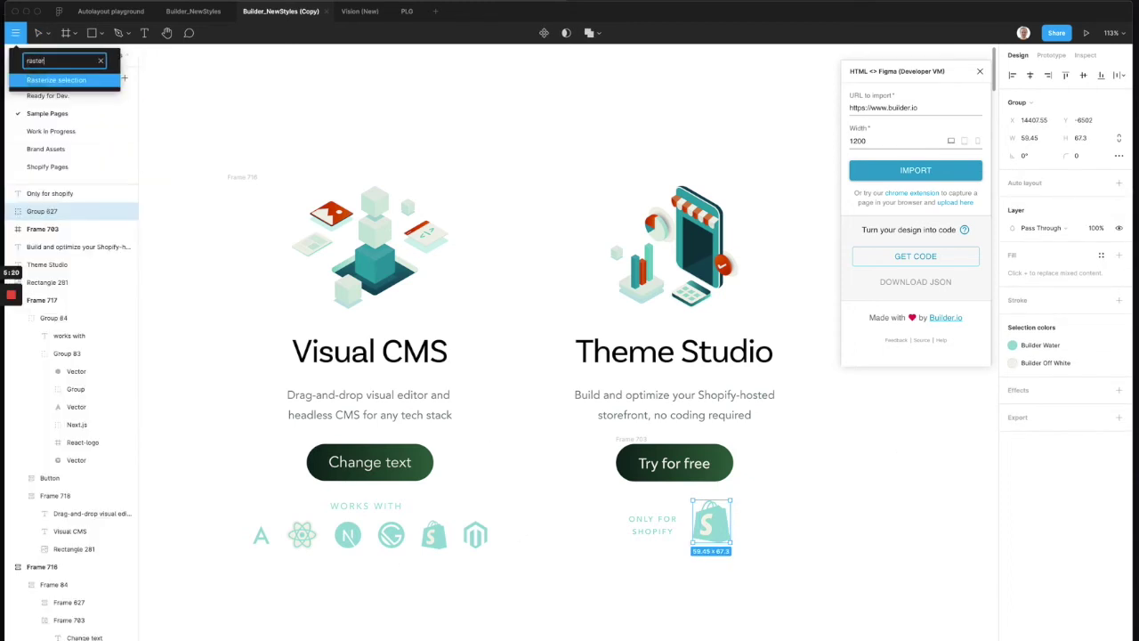
{"action": "key", "text": "Return"}
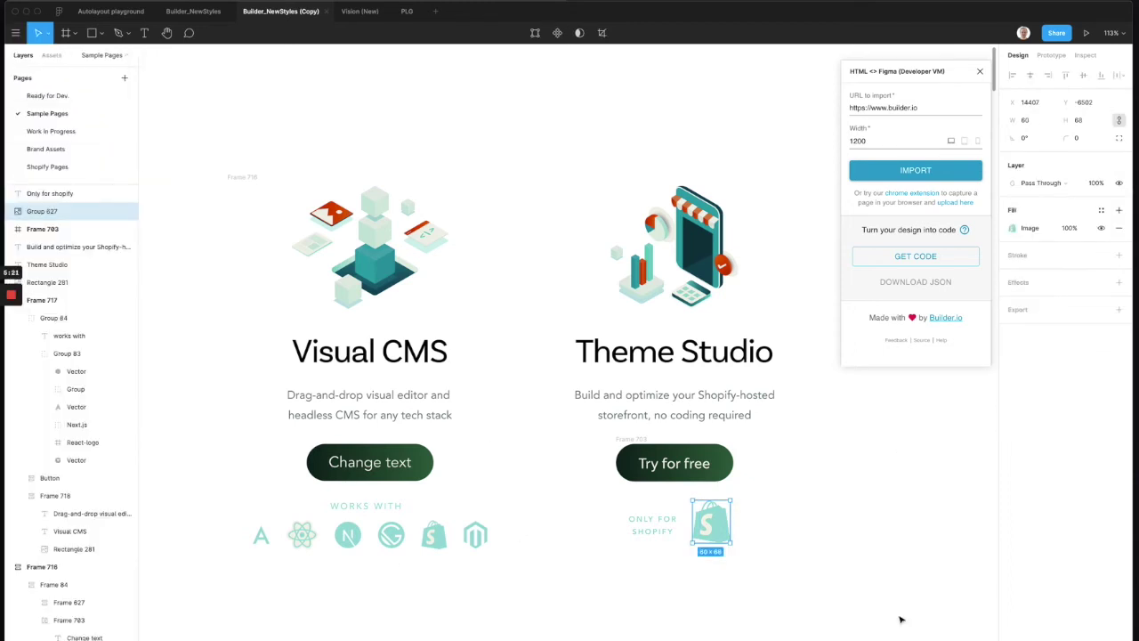
Step: Group the bag with ONLY FOR SHOPIFY in centred auto layout, adjusting top padding and left padding 2
{"action": "left_click", "coordinate": [654, 524], "text": "shift"}
{"action": "key", "text": "super+g"}
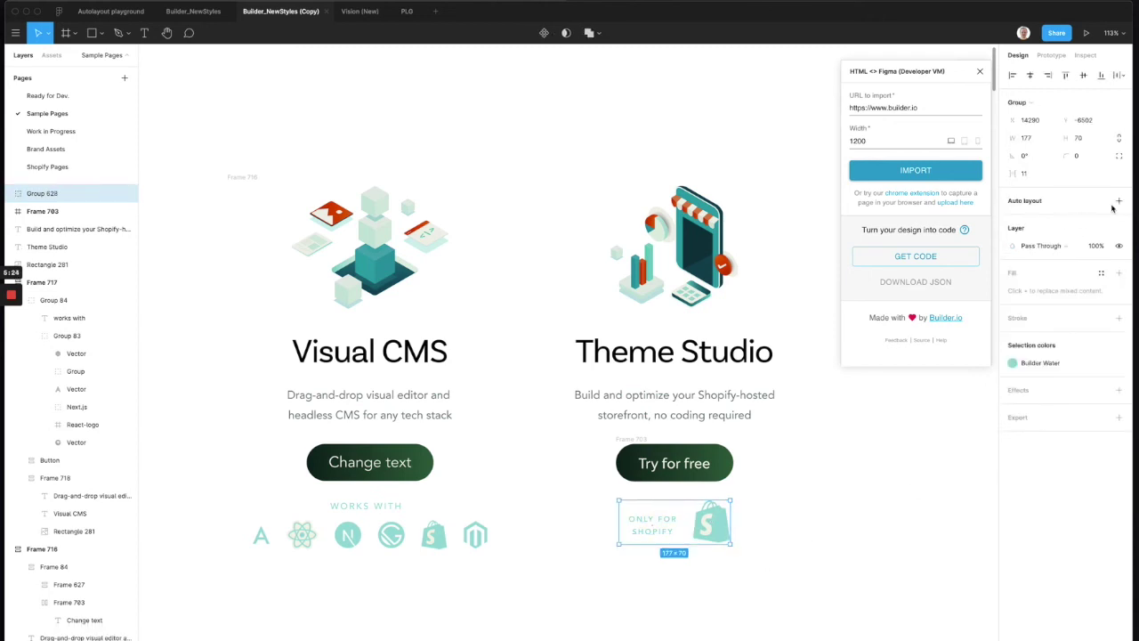
{"action": "left_click", "coordinate": [1118, 201]}
{"action": "left_click", "coordinate": [1118, 218]}
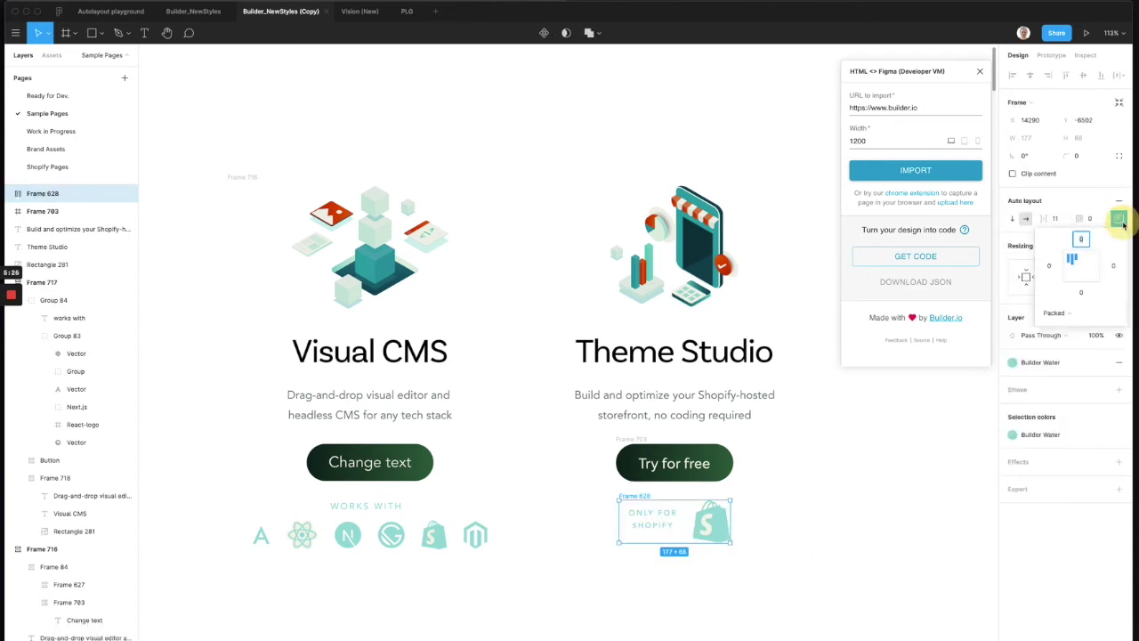
{"action": "left_click", "coordinate": [1081, 265]}
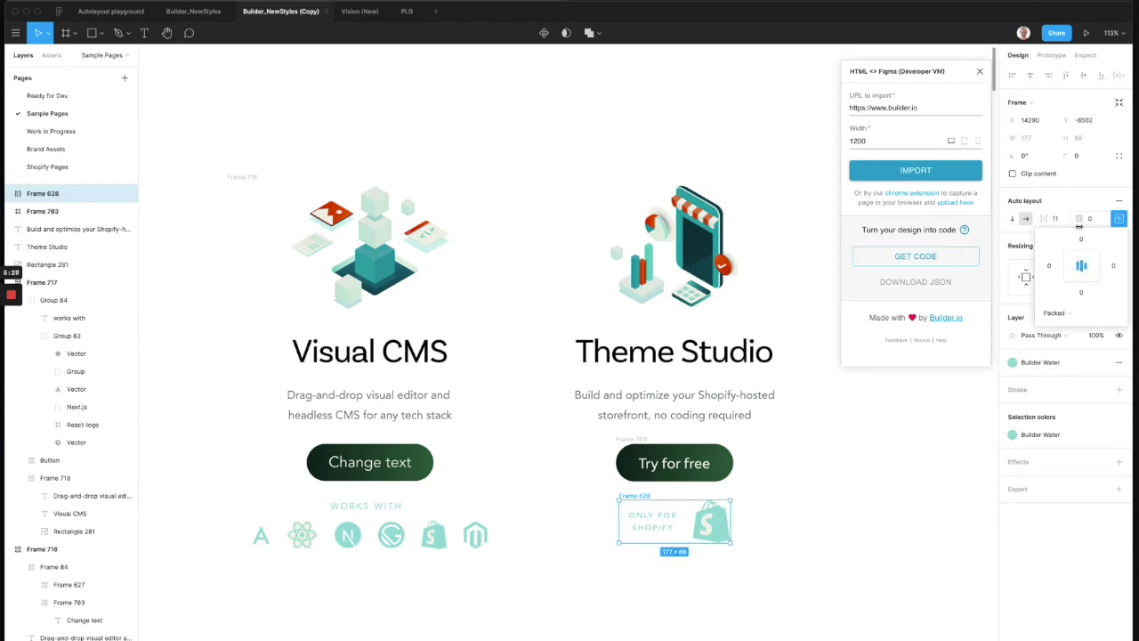
{"action": "left_click", "coordinate": [1079, 238]}
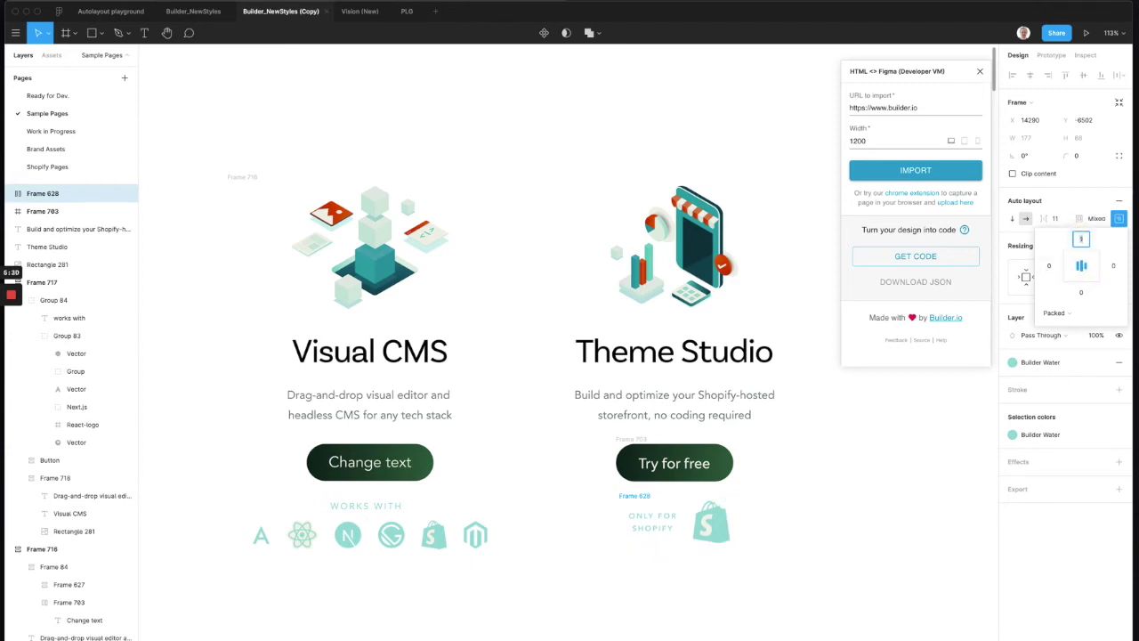
{"action": "key", "text": "Up"}
{"action": "key", "text": "Up"}
{"action": "left_click", "coordinate": [1048, 265]}
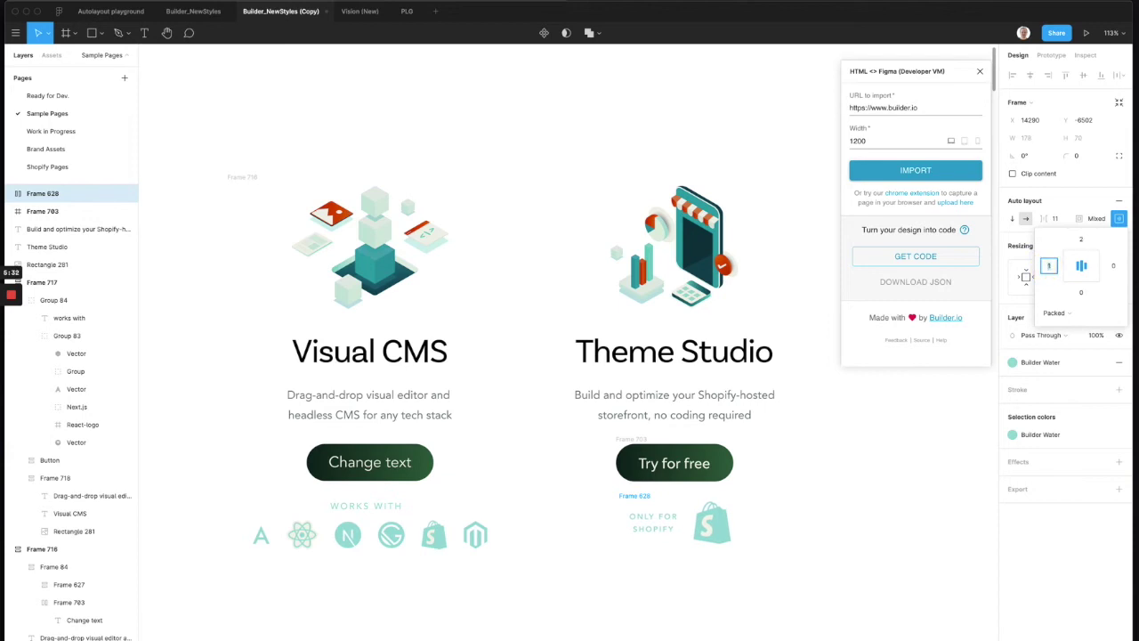
{"action": "key", "text": "Up"}
{"action": "key", "text": "Up"}
{"action": "key", "text": "Up"}
{"action": "left_click", "coordinate": [794, 610]}
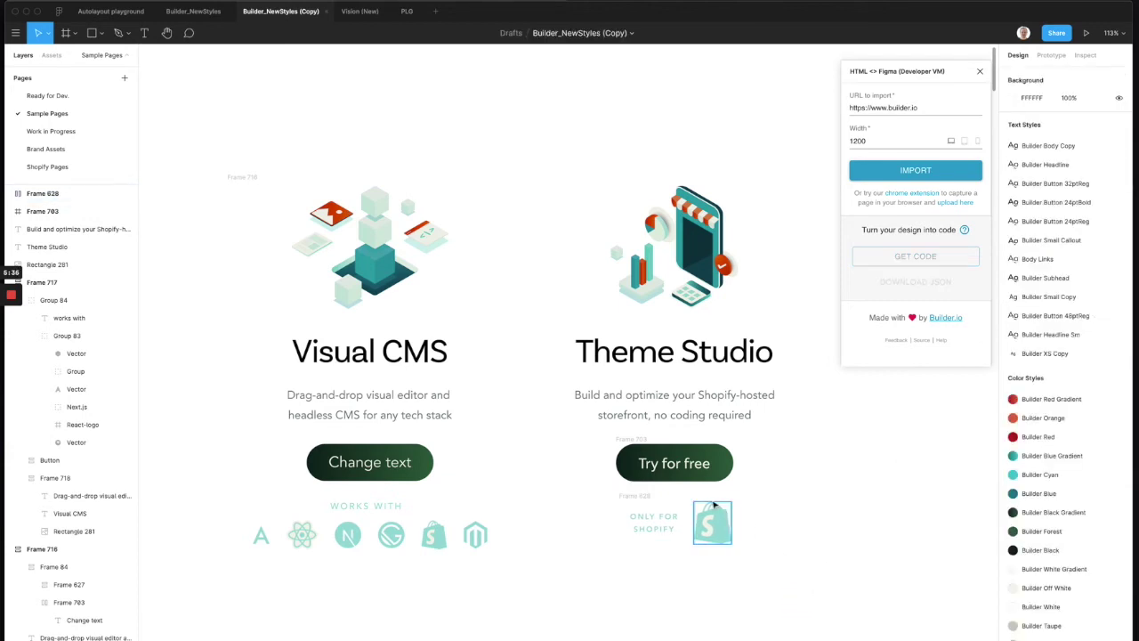
Step: Wrap the Theme Studio illustration, heading, description, button and Shopify frame in centred auto layout
{"action": "left_click", "coordinate": [636, 442]}
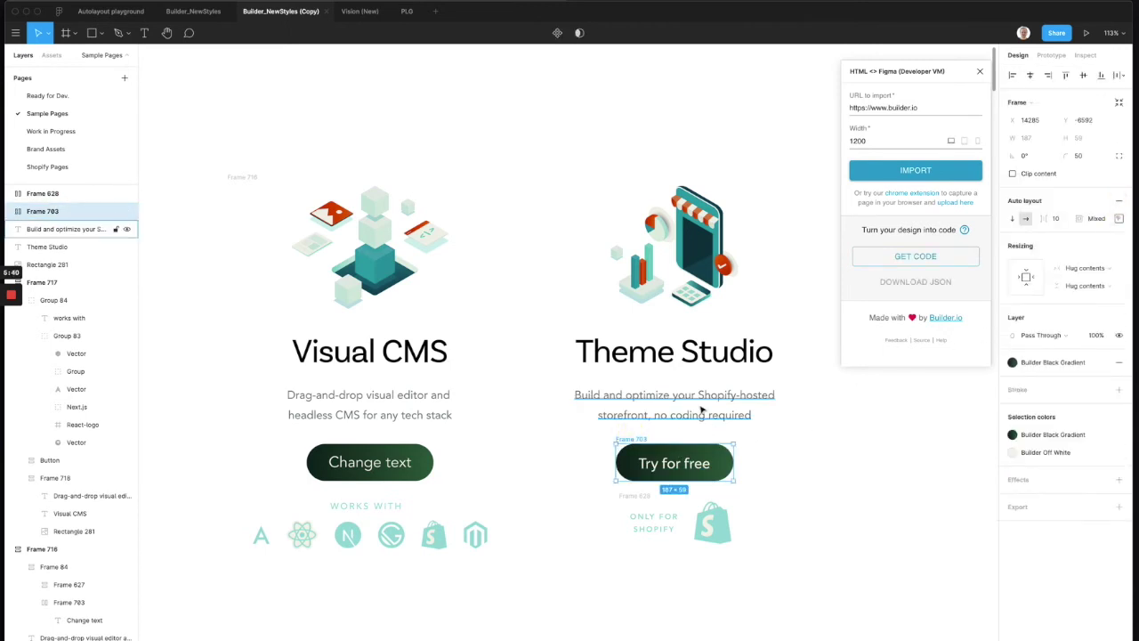
{"action": "left_click", "coordinate": [702, 409]}
{"action": "left_click", "coordinate": [677, 233]}
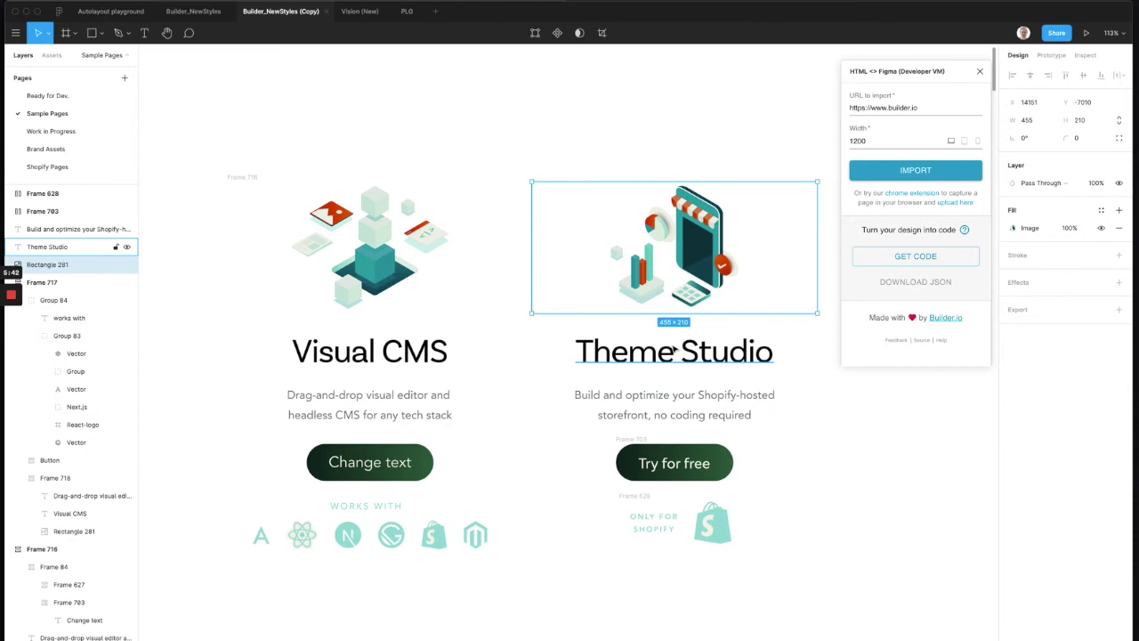
{"action": "left_click", "coordinate": [666, 350], "text": "shift"}
{"action": "left_click", "coordinate": [669, 407], "text": "shift"}
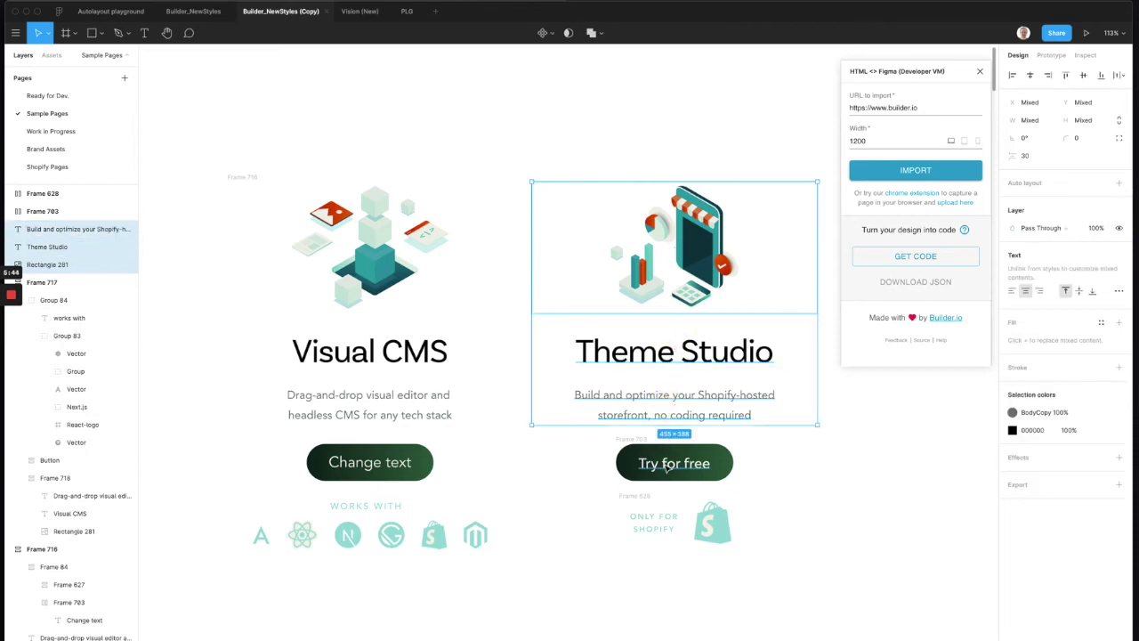
{"action": "left_click", "coordinate": [666, 465], "text": "shift"}
{"action": "left_click", "coordinate": [664, 464], "text": "shift"}
{"action": "left_click", "coordinate": [635, 454], "text": "shift"}
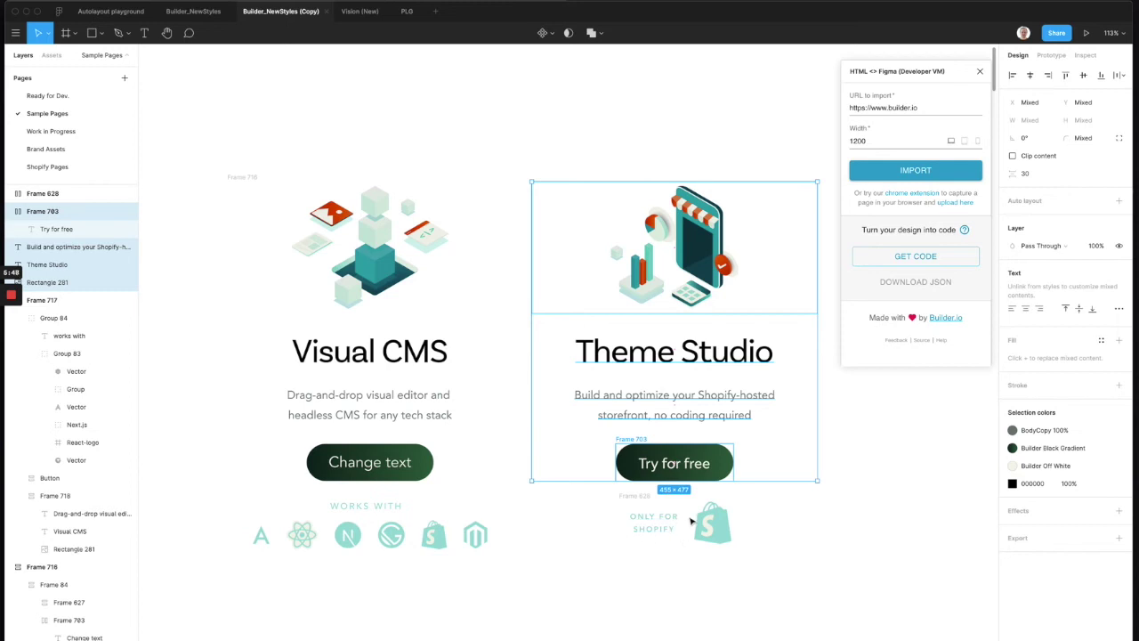
{"action": "left_click", "coordinate": [649, 509], "text": "shift"}
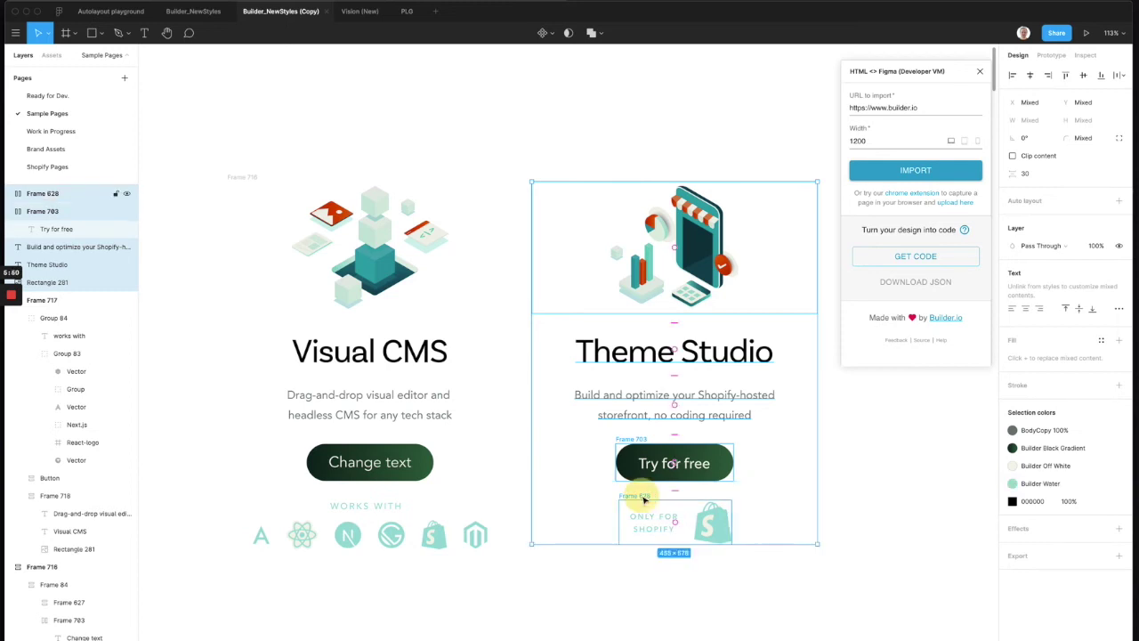
{"action": "left_click", "coordinate": [1119, 203]}
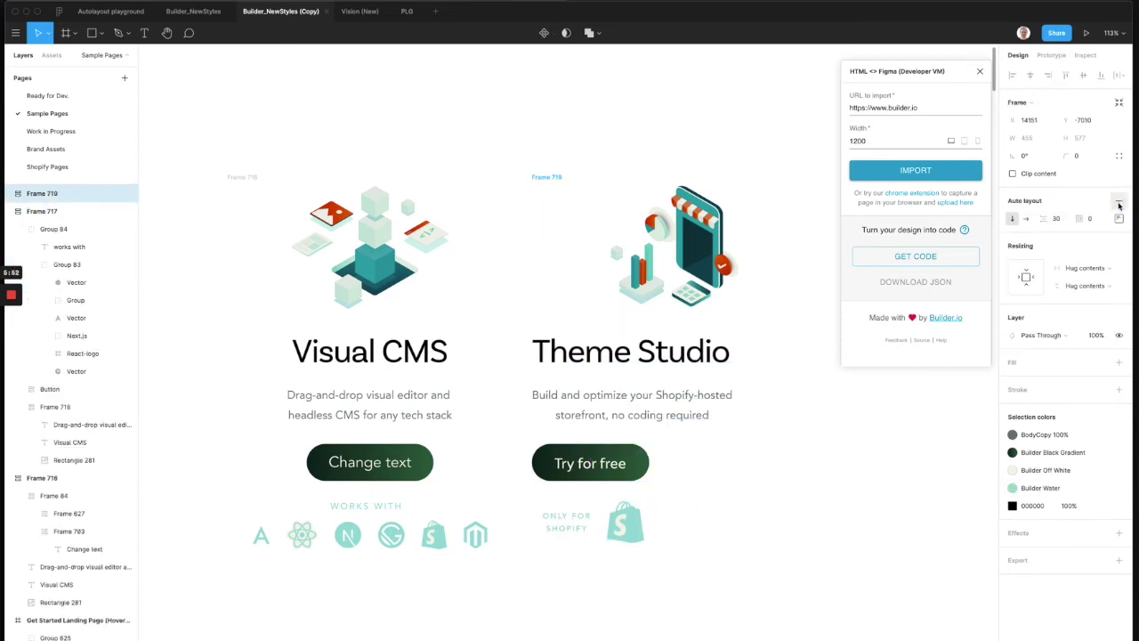
{"action": "left_click", "coordinate": [1118, 218]}
{"action": "left_click", "coordinate": [1081, 265]}
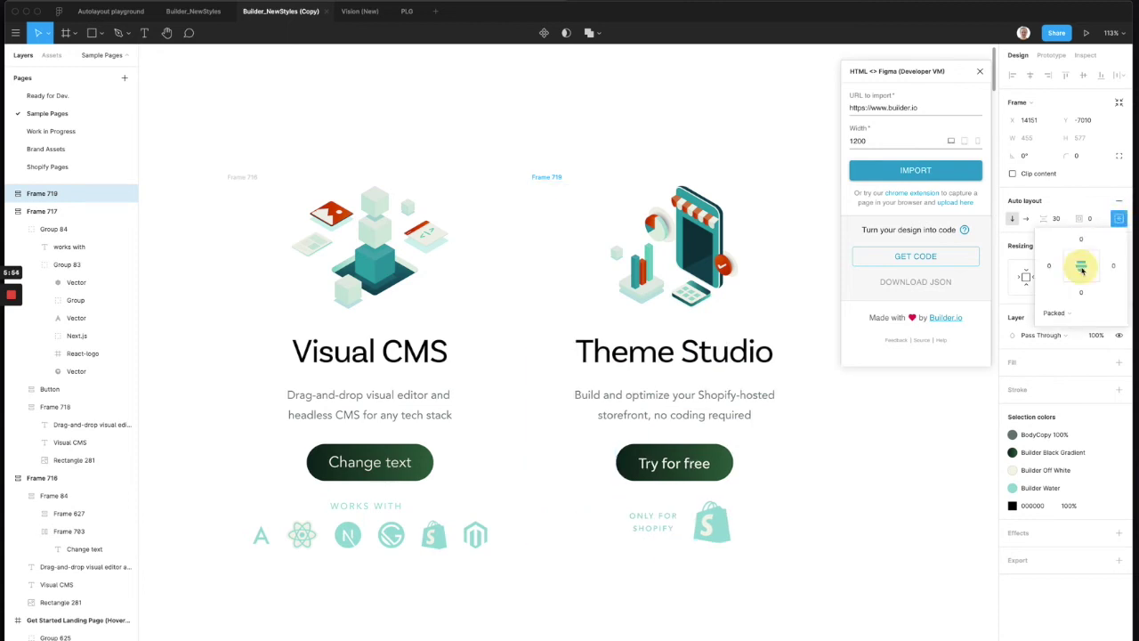
{"action": "left_click", "coordinate": [614, 579]}
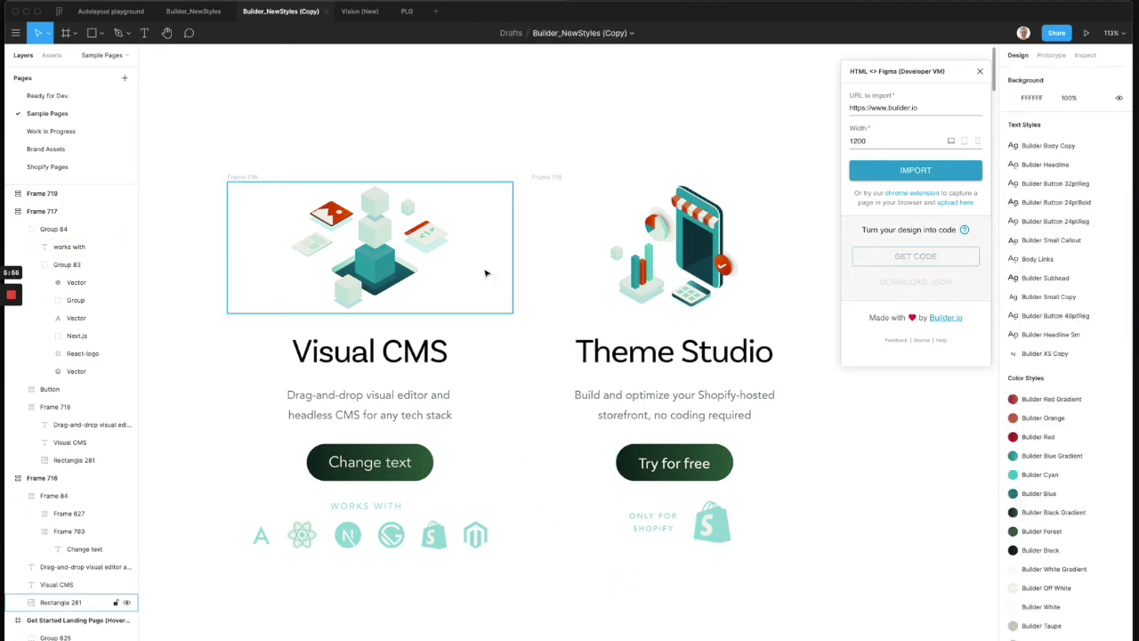
Step: Switch Frame 719's direction to horizontal and back to vertical
{"action": "left_click", "coordinate": [415, 281]}
{"action": "left_click", "coordinate": [674, 267]}
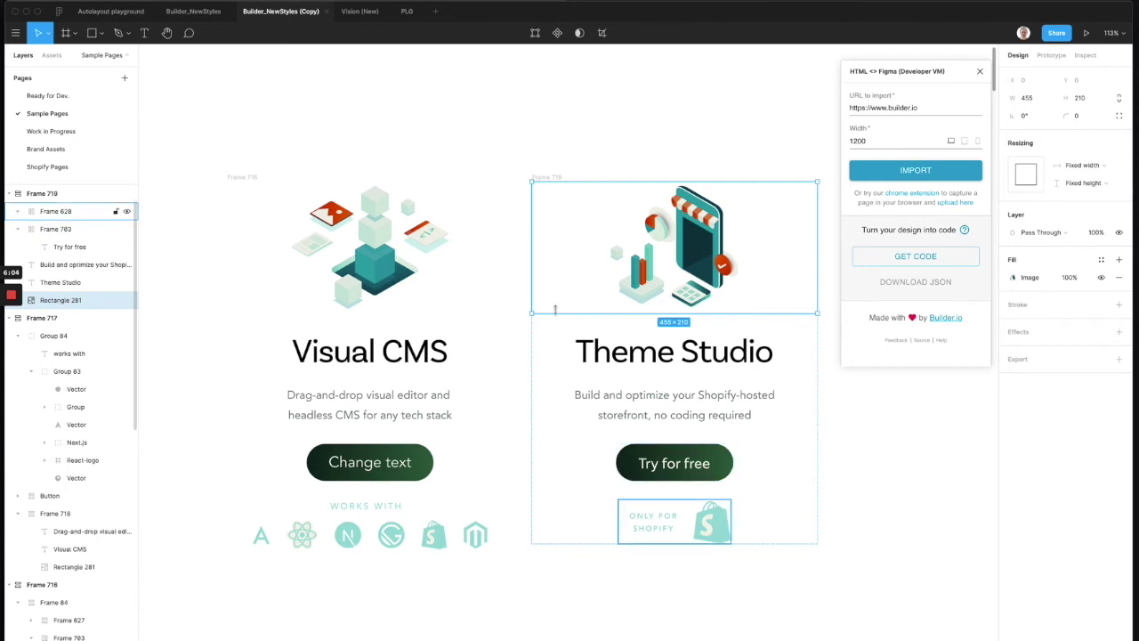
{"action": "left_click", "coordinate": [544, 179]}
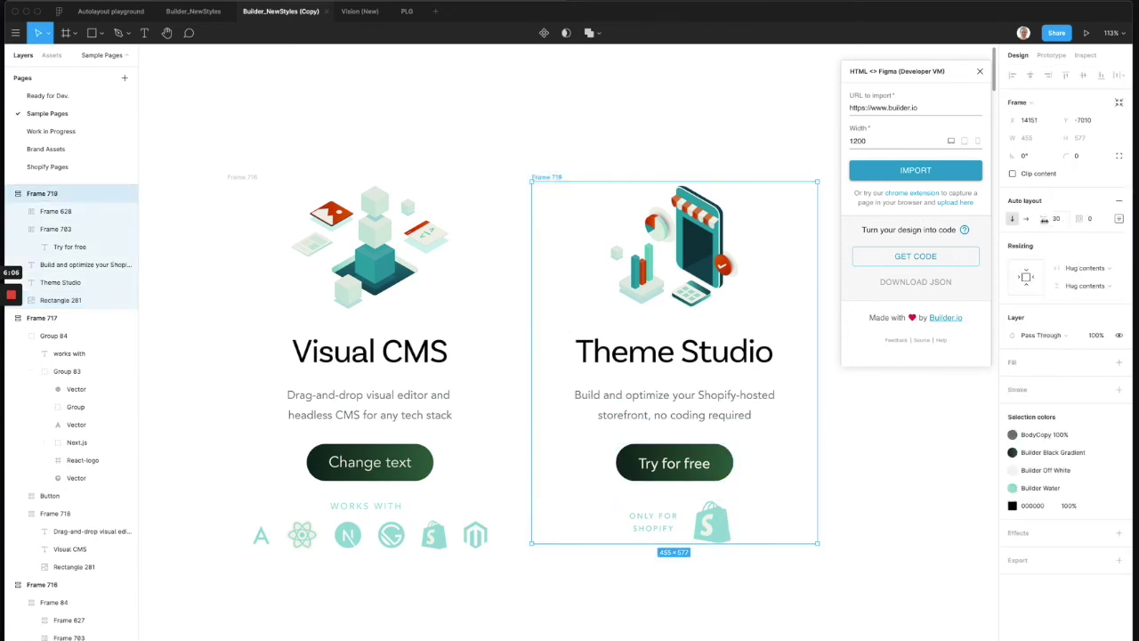
{"action": "left_click", "coordinate": [1025, 219]}
{"action": "scroll", "coordinate": [845, 464], "scroll_direction": "right", "scroll_amount": 6}
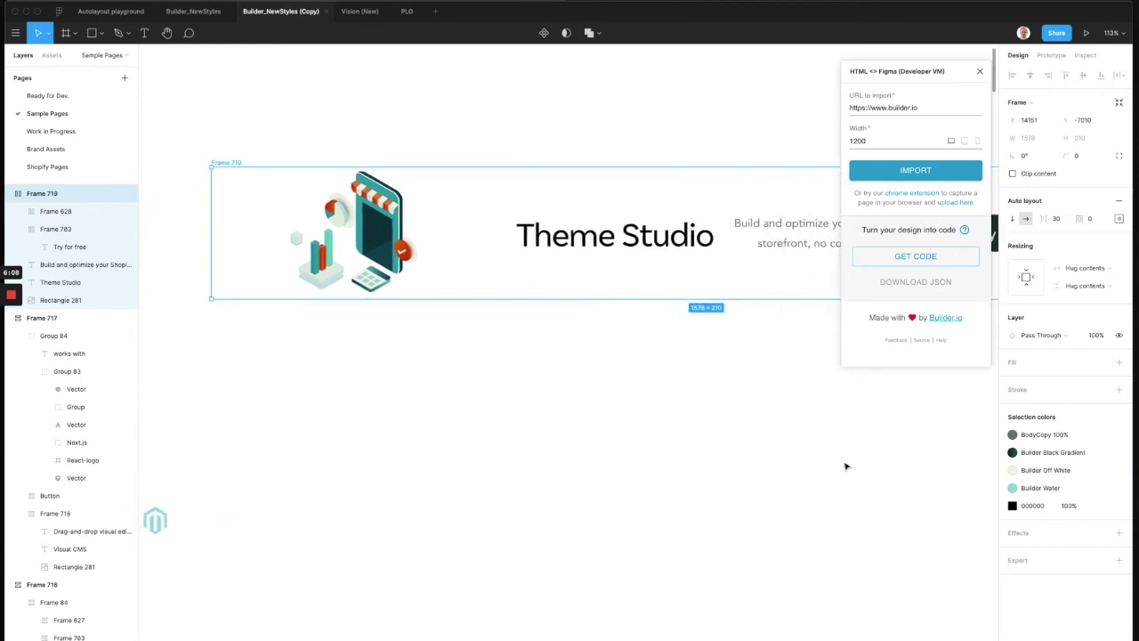
{"action": "left_click", "coordinate": [1013, 219]}
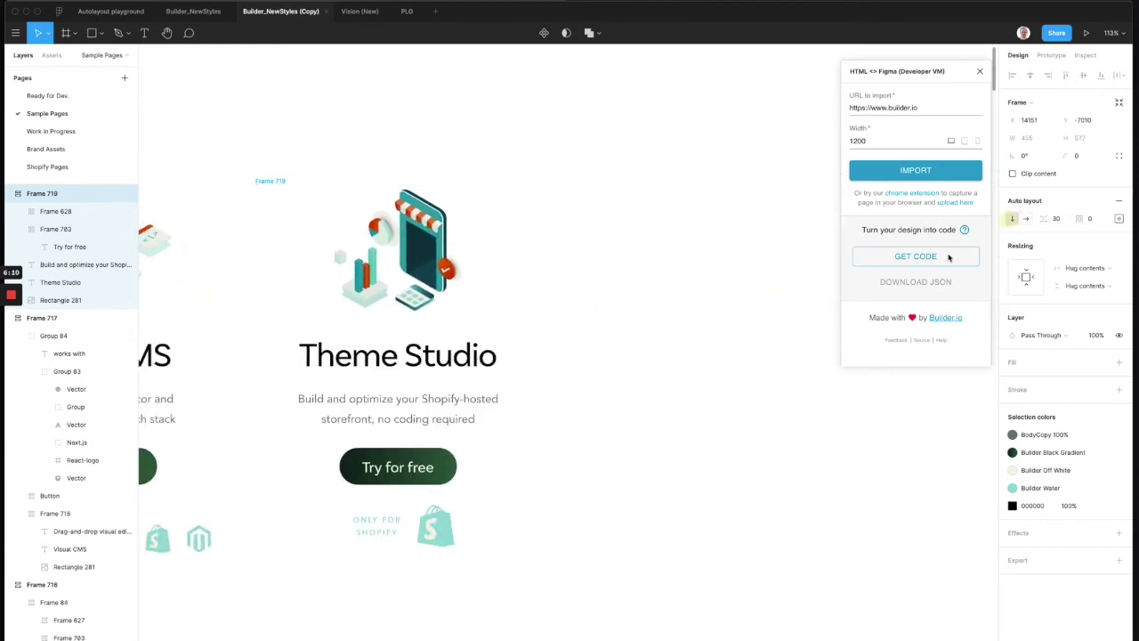
{"action": "scroll", "coordinate": [765, 412], "scroll_direction": "left", "scroll_amount": 6}
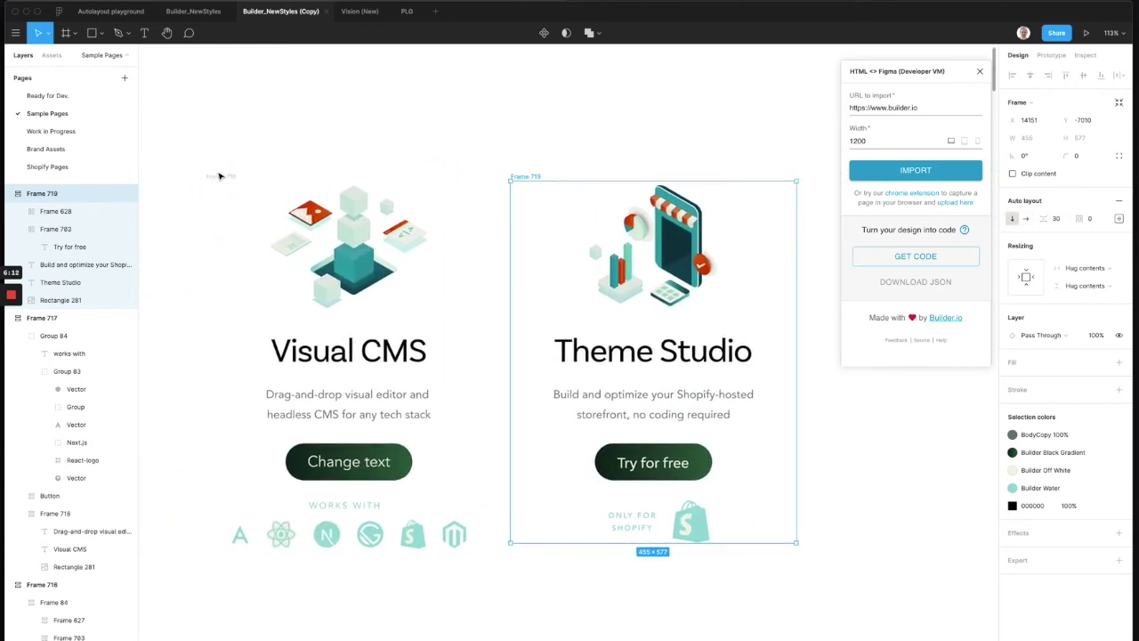
Step: Wrap Frames 716 and 719 in horizontal auto layout Frame 628 with 22 spacing
{"action": "left_click", "coordinate": [220, 176], "text": "shift"}
{"action": "key", "text": "shift+a"}
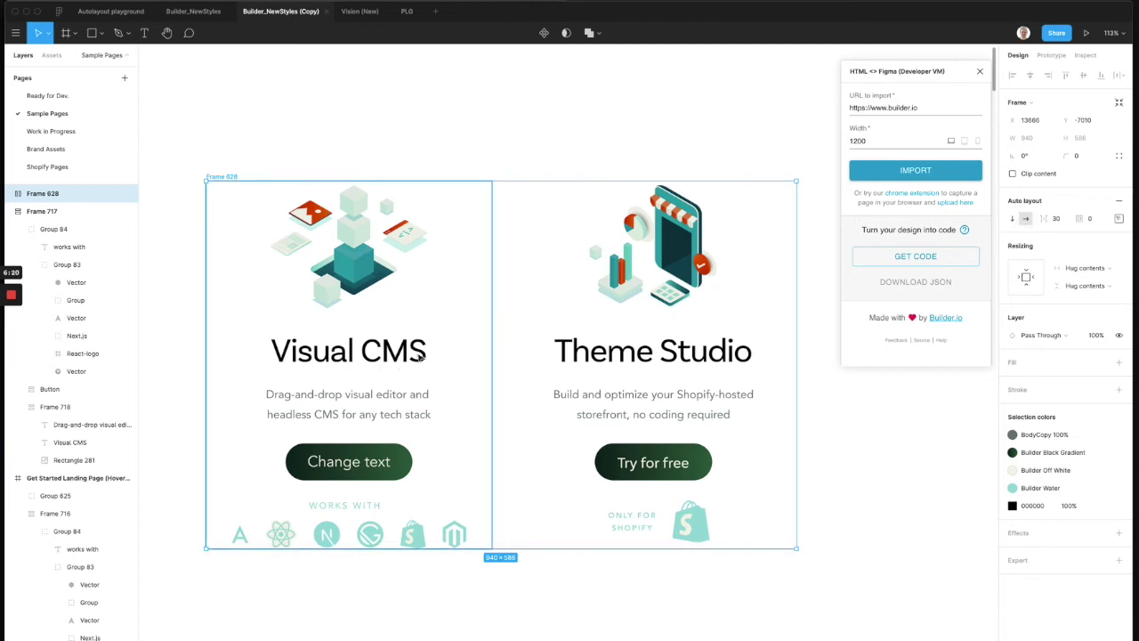
{"action": "left_click", "coordinate": [1060, 220]}
{"action": "key", "text": "Down"}
{"action": "key", "text": "Down"}
{"action": "key", "text": "Down"}
{"action": "key", "text": "Down"}
{"action": "key", "text": "Down"}
{"action": "key", "text": "Down"}
{"action": "key", "text": "Down"}
{"action": "key", "text": "Down"}
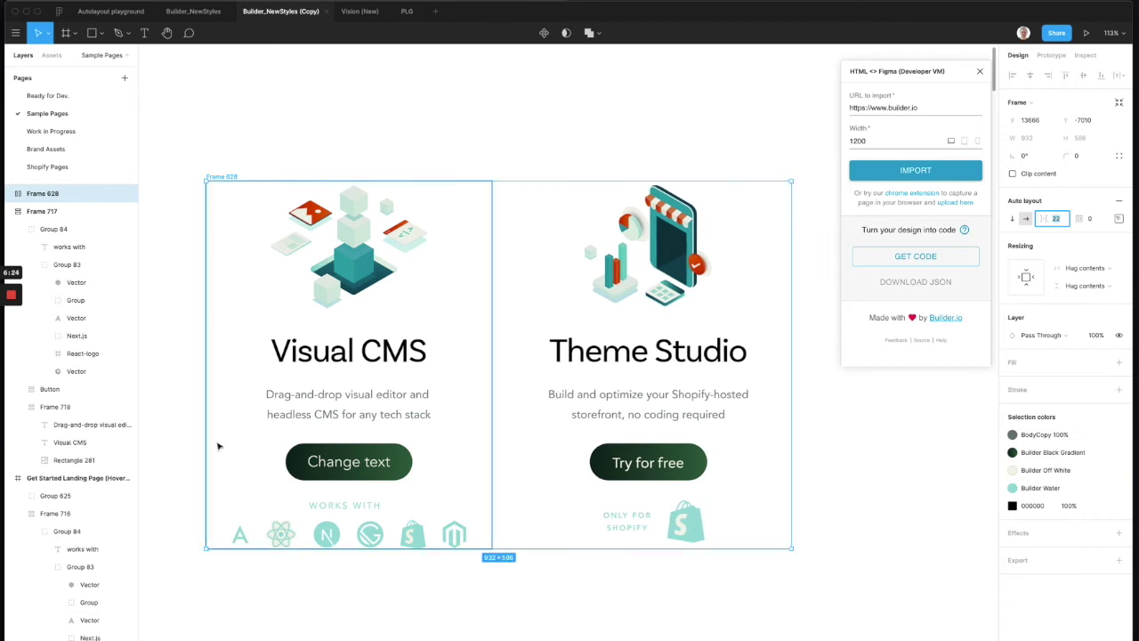
{"action": "left_click", "coordinate": [267, 182]}
{"action": "left_click", "coordinate": [225, 177]}
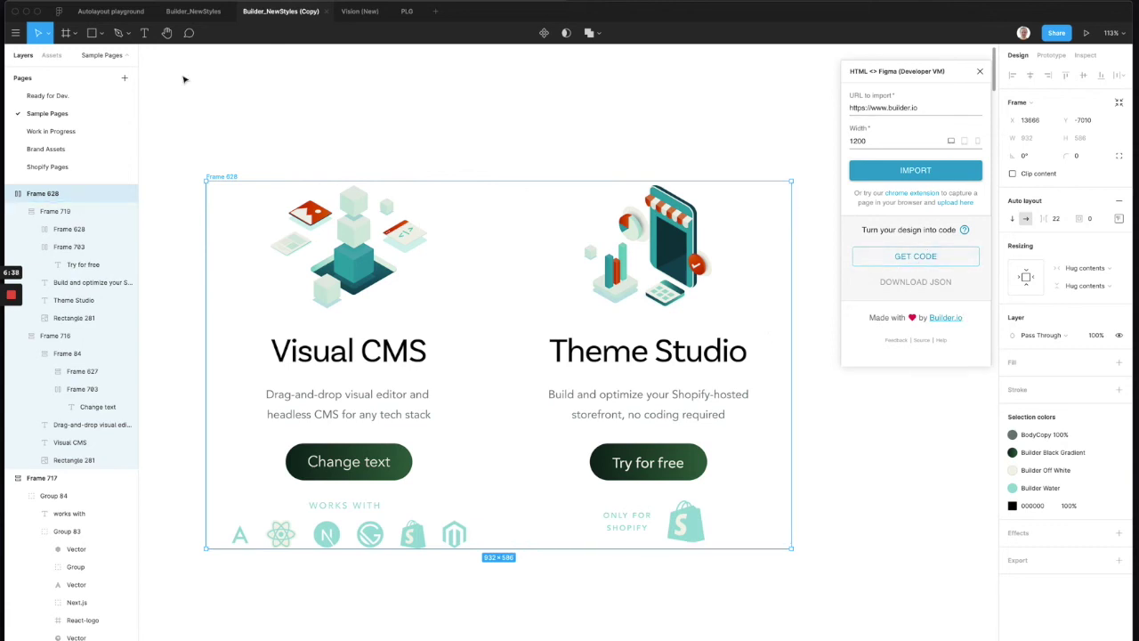
Step: Find the HTML <-> Figma plugin via menu search and import the two-card frame into Builder.io
{"action": "key", "text": "ctrl+/"}
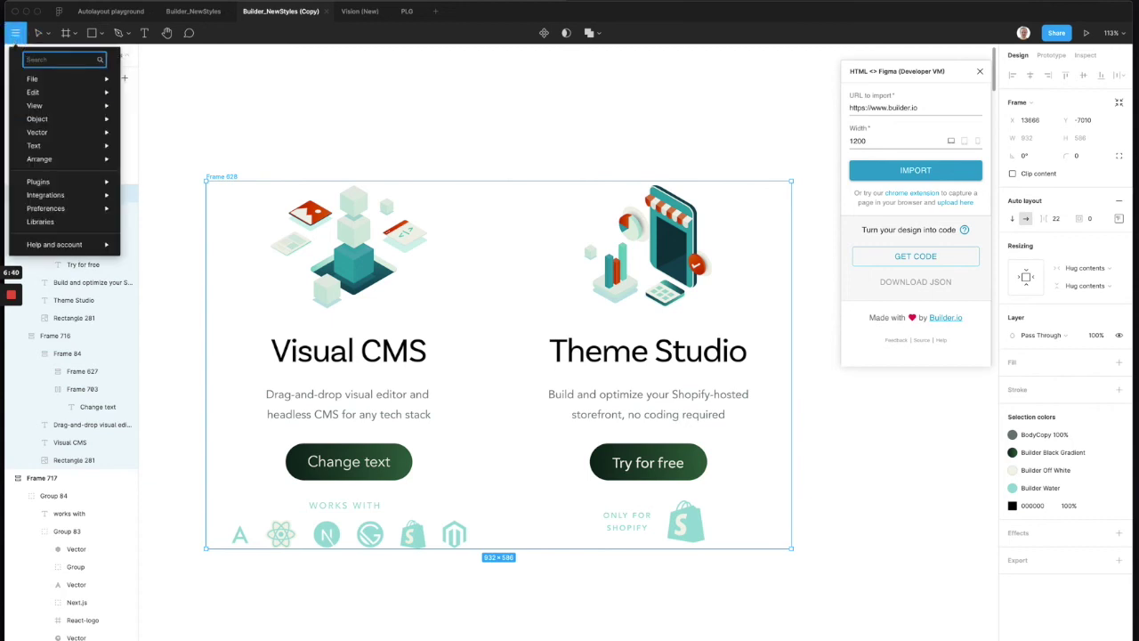
{"action": "type", "text": "html"}
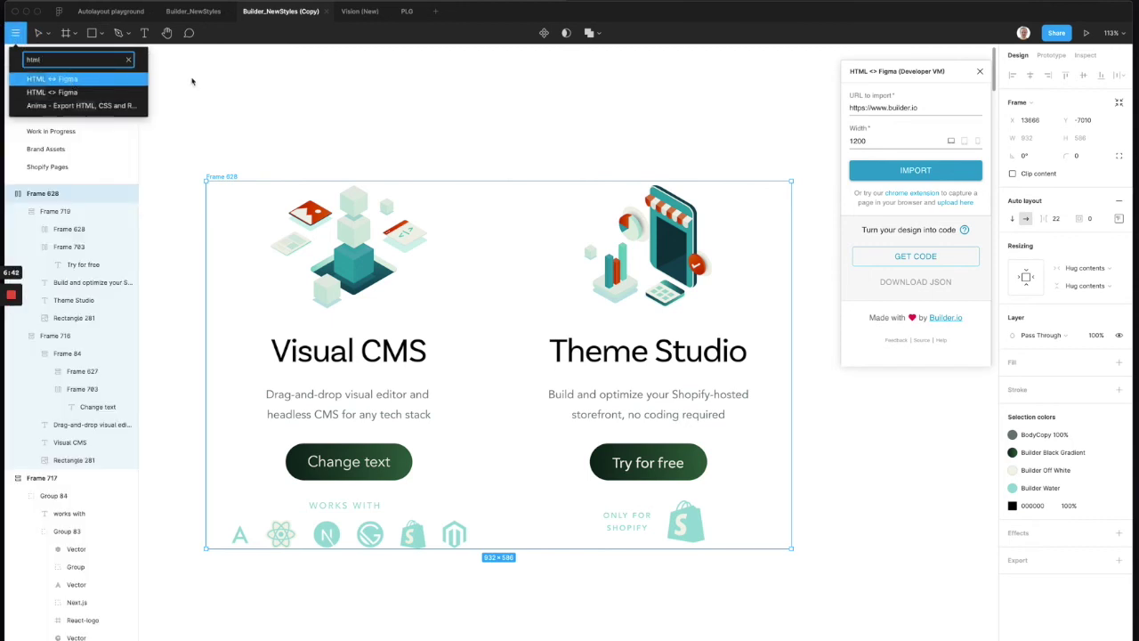
{"action": "left_click", "coordinate": [368, 88]}
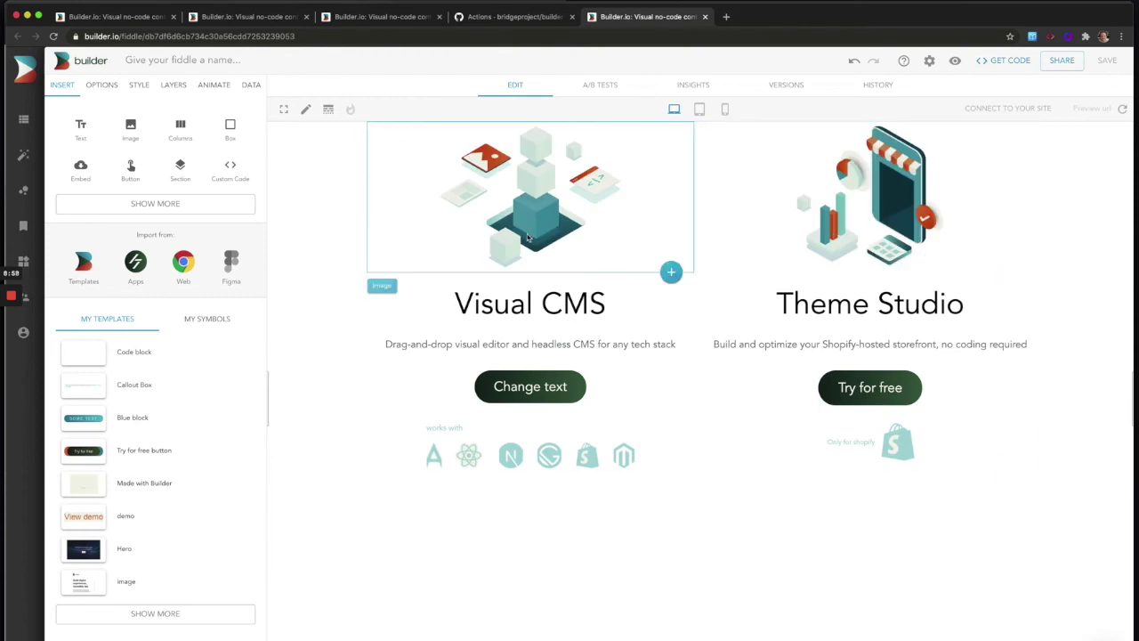
Step: Preview the cards at tablet and phone widths, then return to desktop width
{"action": "left_click", "coordinate": [699, 108]}
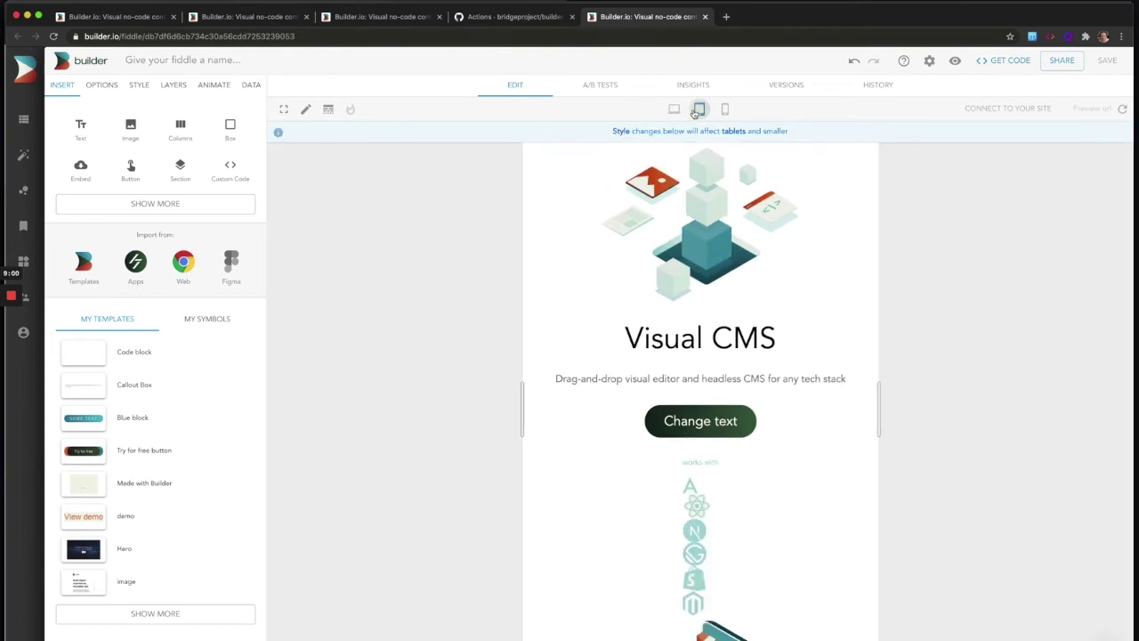
{"action": "left_click", "coordinate": [726, 109]}
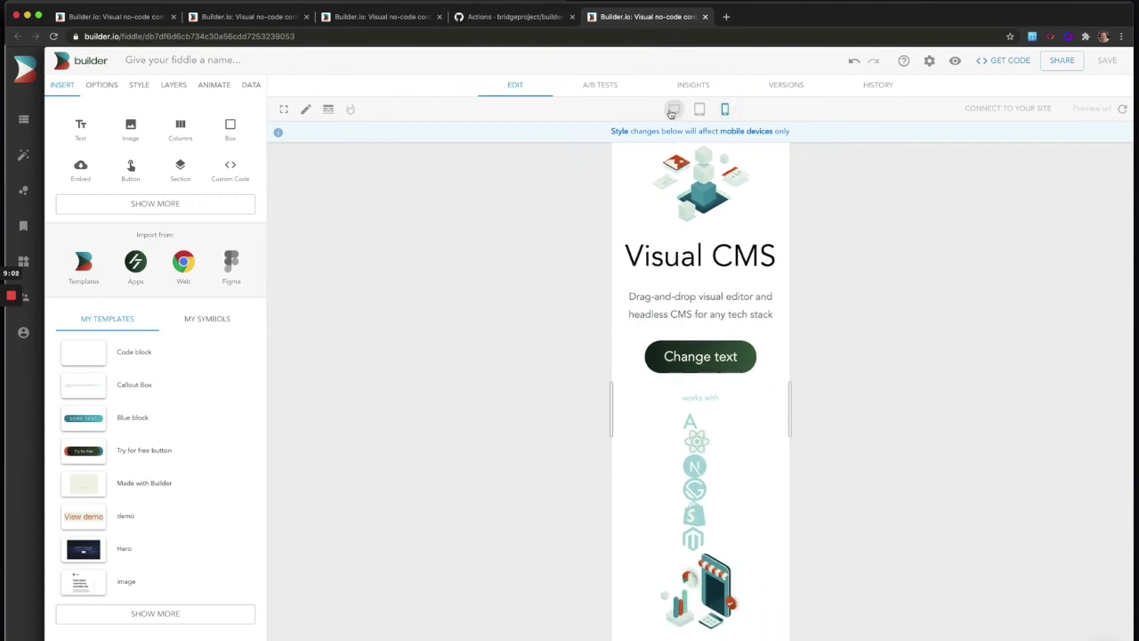
{"action": "left_click", "coordinate": [673, 111]}
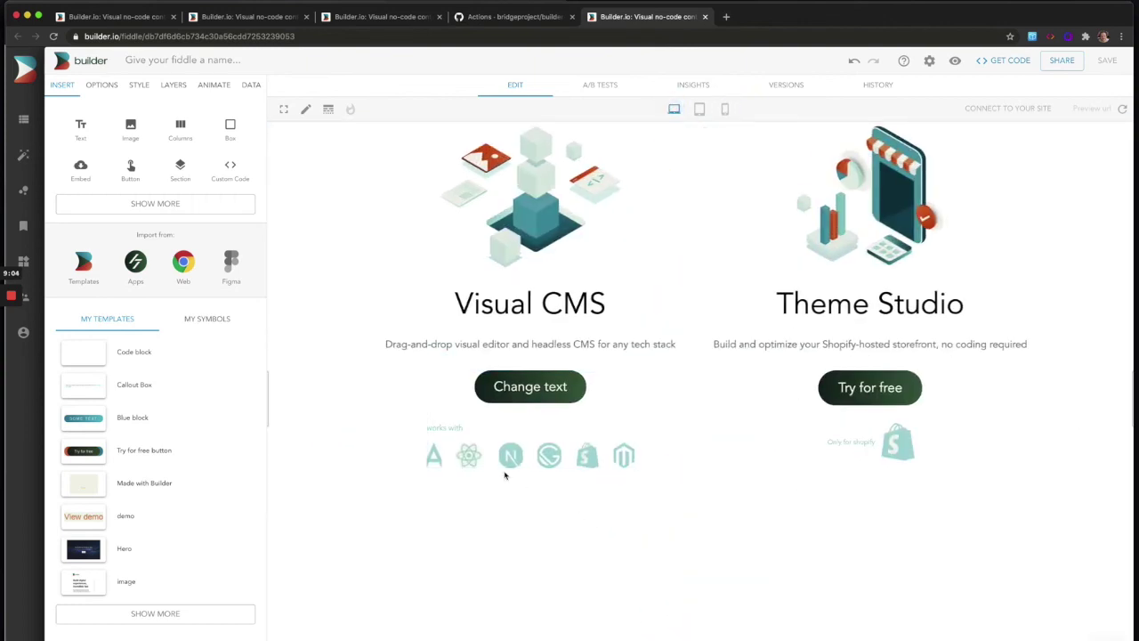
Step: Change the Gatsby logo's background size from cover to contain
{"action": "left_click", "coordinate": [433, 459]}
{"action": "left_click_drag", "start_coordinate": [439, 455], "coordinate": [448, 458]}
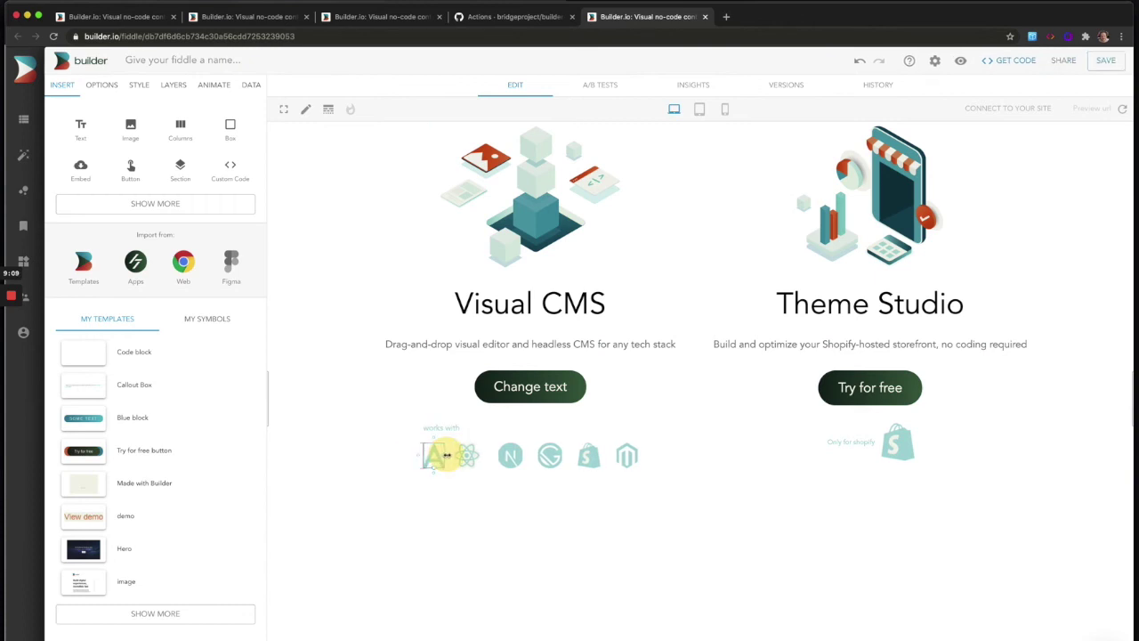
{"action": "double_click", "coordinate": [551, 448]}
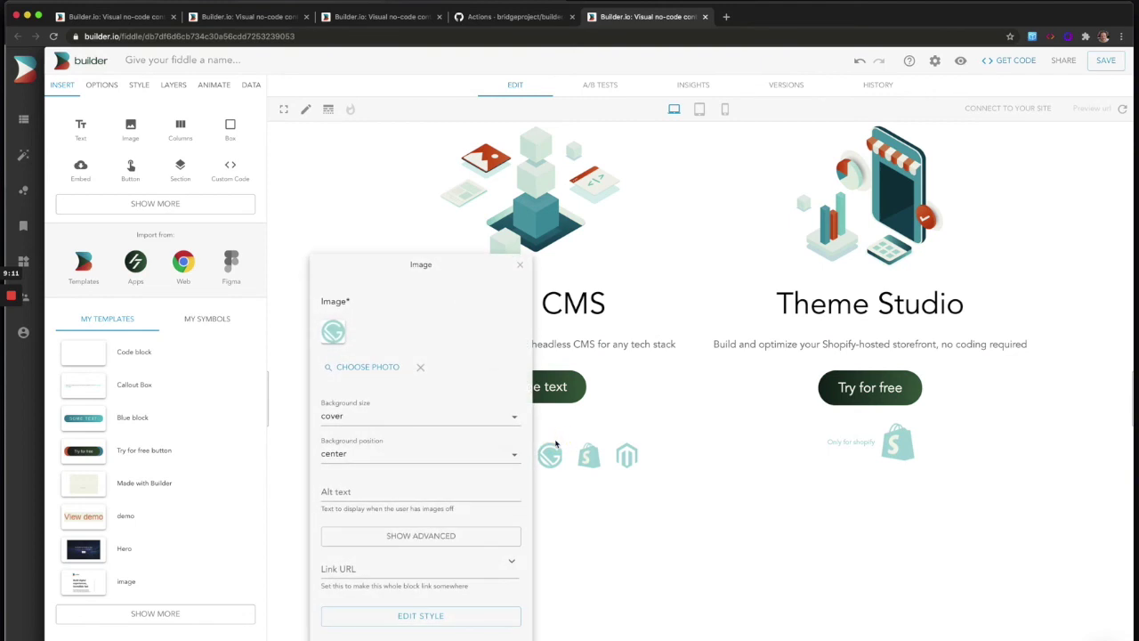
{"action": "left_click", "coordinate": [357, 418]}
{"action": "left_click", "coordinate": [361, 418]}
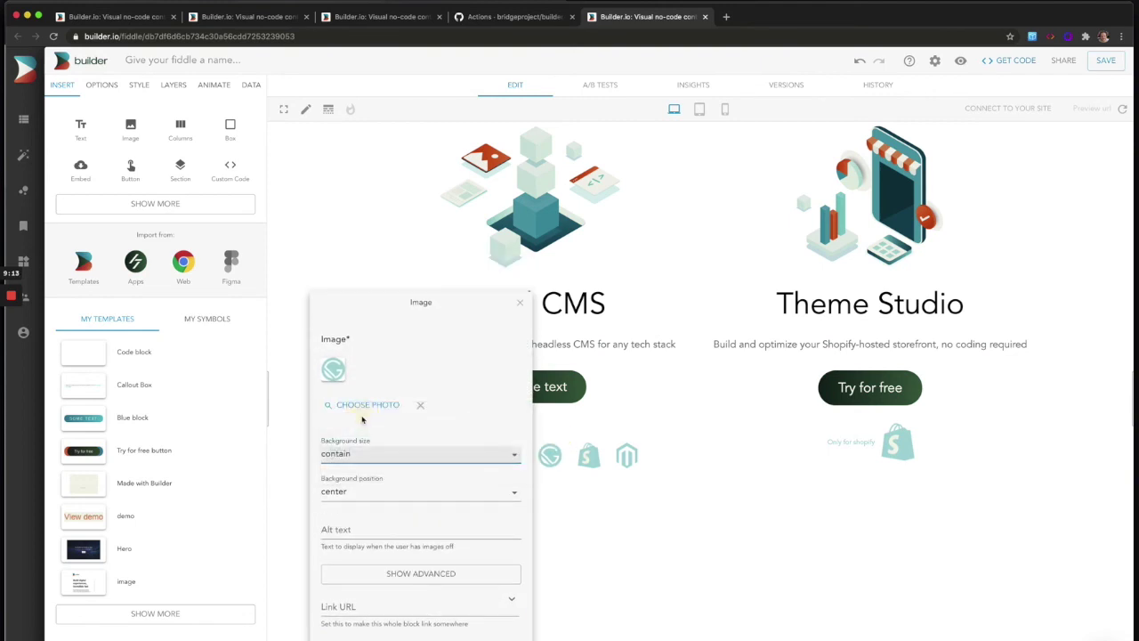
{"action": "left_click", "coordinate": [520, 302]}
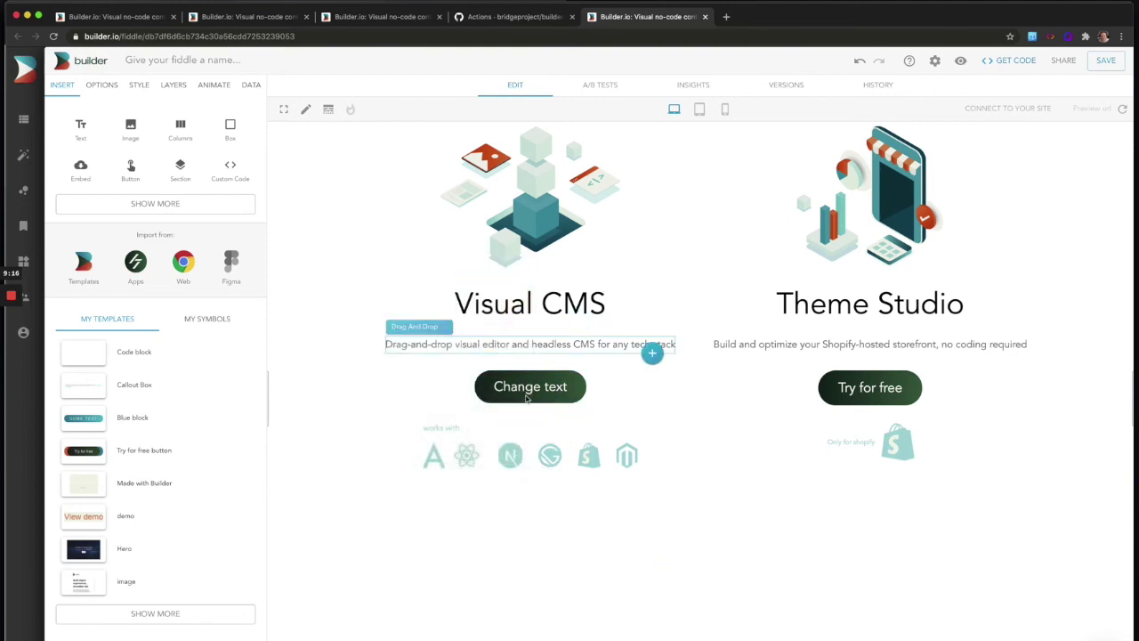
{"action": "left_click", "coordinate": [521, 227]}
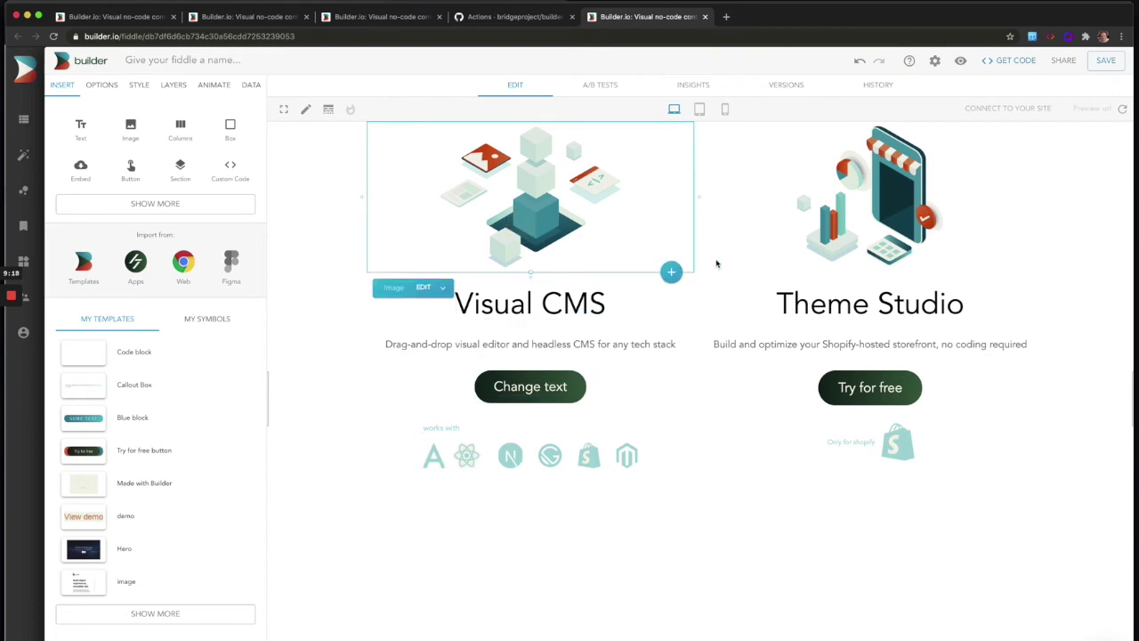
{"action": "left_click", "coordinate": [702, 264]}
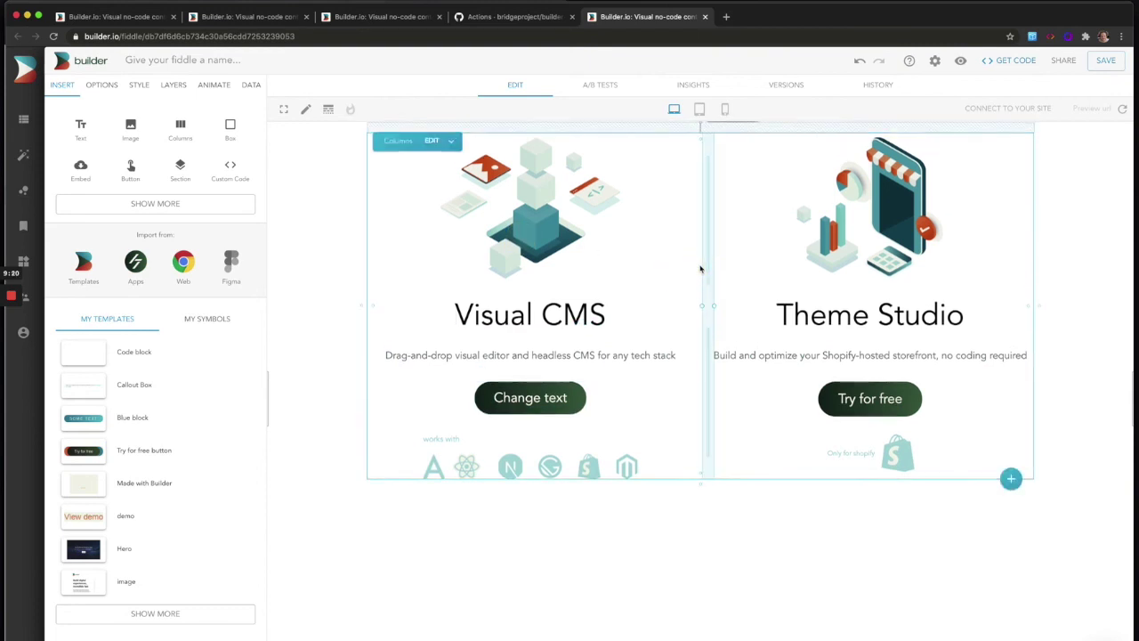
{"action": "left_click", "coordinate": [705, 608]}
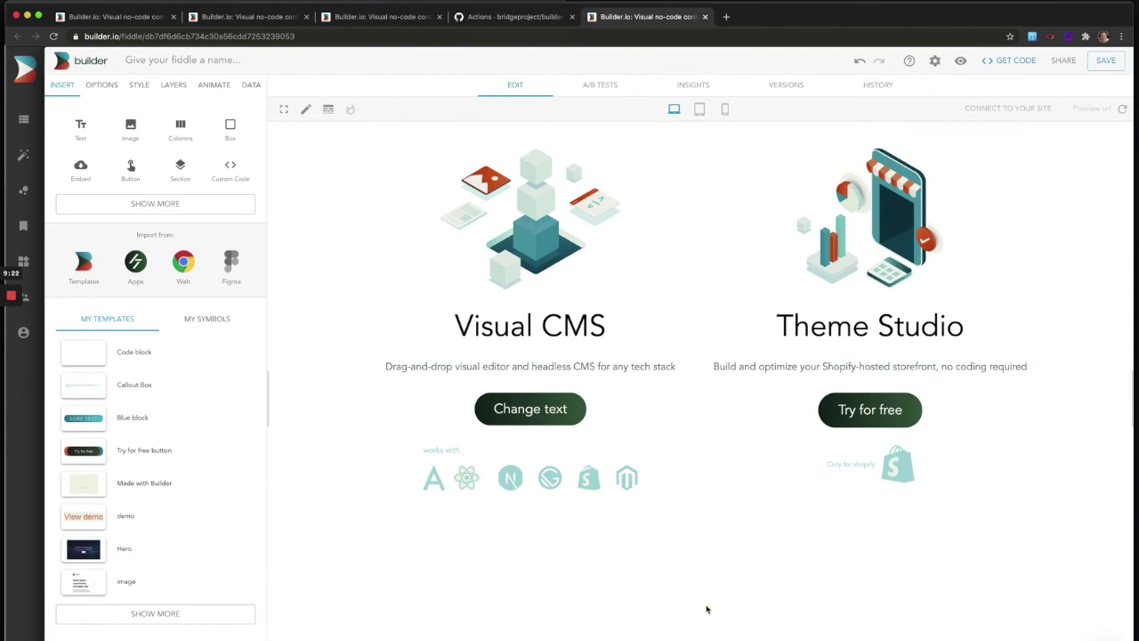
Step: At tablet width, shrink the Visual CMS heading font size from 54px to 45px
{"action": "left_click", "coordinate": [699, 108]}
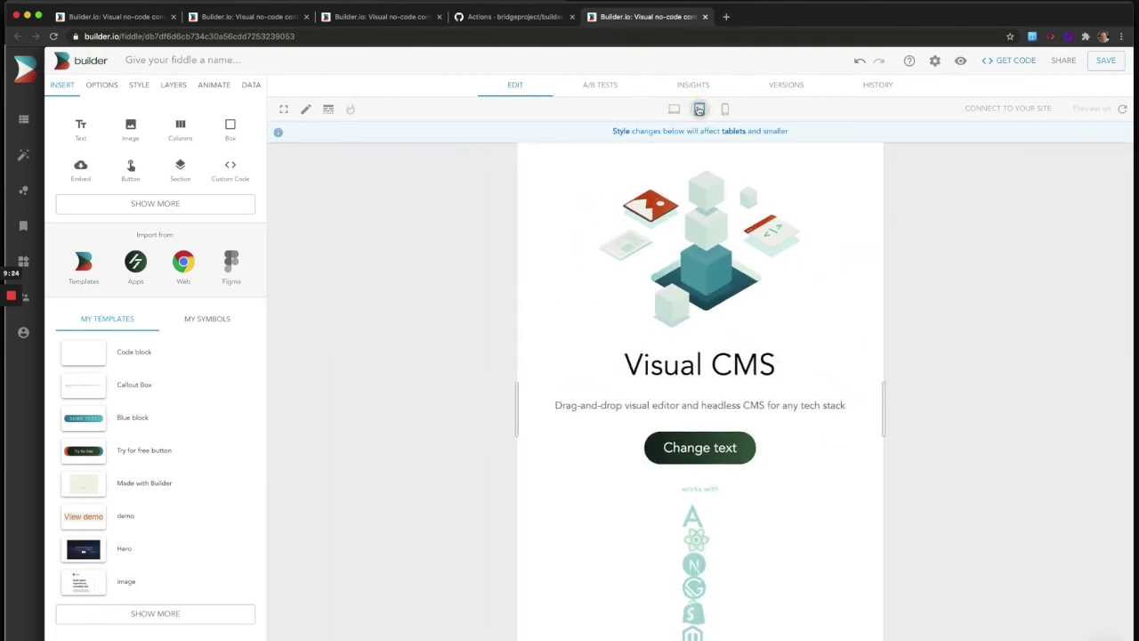
{"action": "left_click", "coordinate": [705, 361]}
{"action": "left_click", "coordinate": [140, 84]}
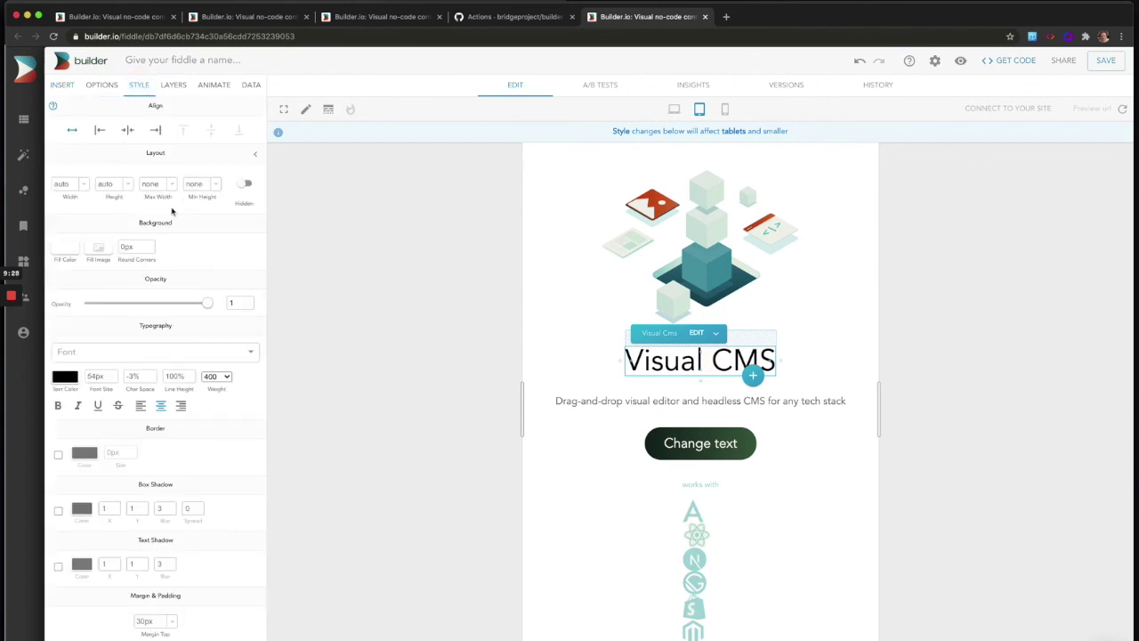
{"action": "scroll", "coordinate": [152, 367], "scroll_direction": "down", "scroll_amount": 1}
{"action": "left_click", "coordinate": [105, 368]}
{"action": "key", "text": "Down"}
{"action": "key", "text": "Down"}
{"action": "key", "text": "Down"}
{"action": "key", "text": "Down"}
{"action": "key", "text": "Down"}
{"action": "key", "text": "Down"}
{"action": "key", "text": "Down"}
{"action": "key", "text": "Down"}
{"action": "key", "text": "Down"}
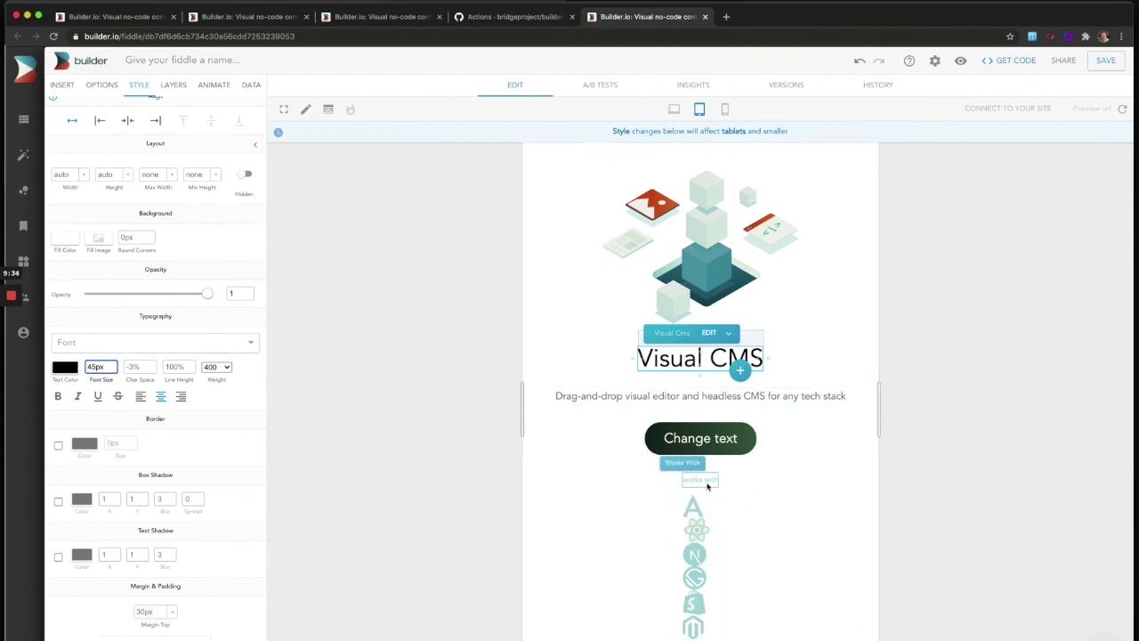
Step: Try a row layout for the works with logo box, then revert it to a vertical stack
{"action": "left_click", "coordinate": [709, 495]}
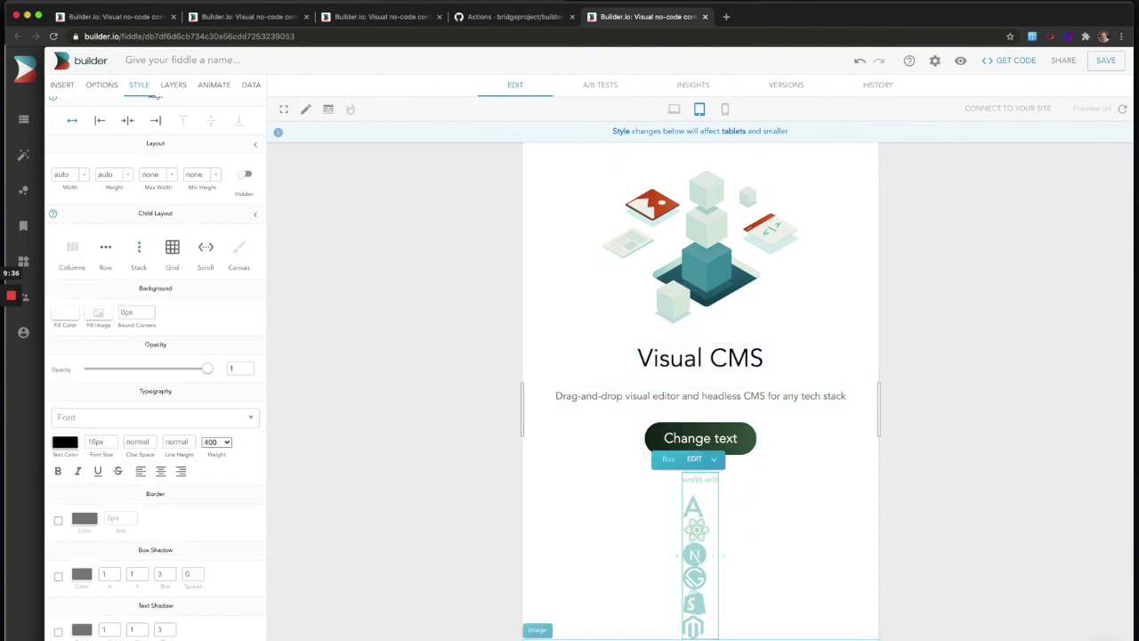
{"action": "left_click", "coordinate": [105, 246]}
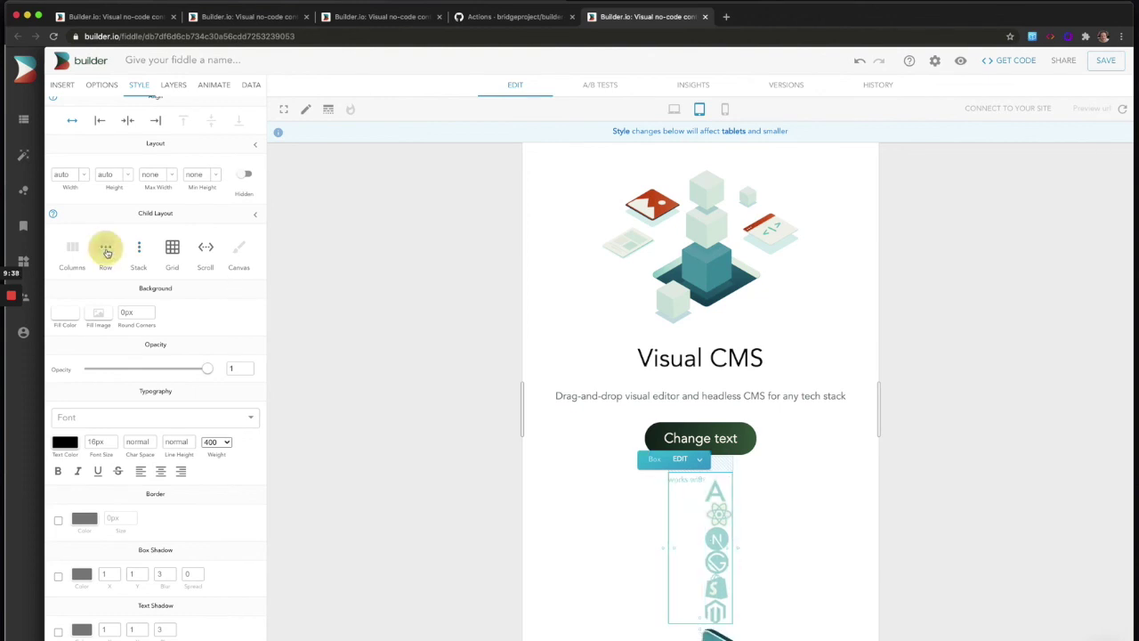
{"action": "left_click", "coordinate": [138, 249]}
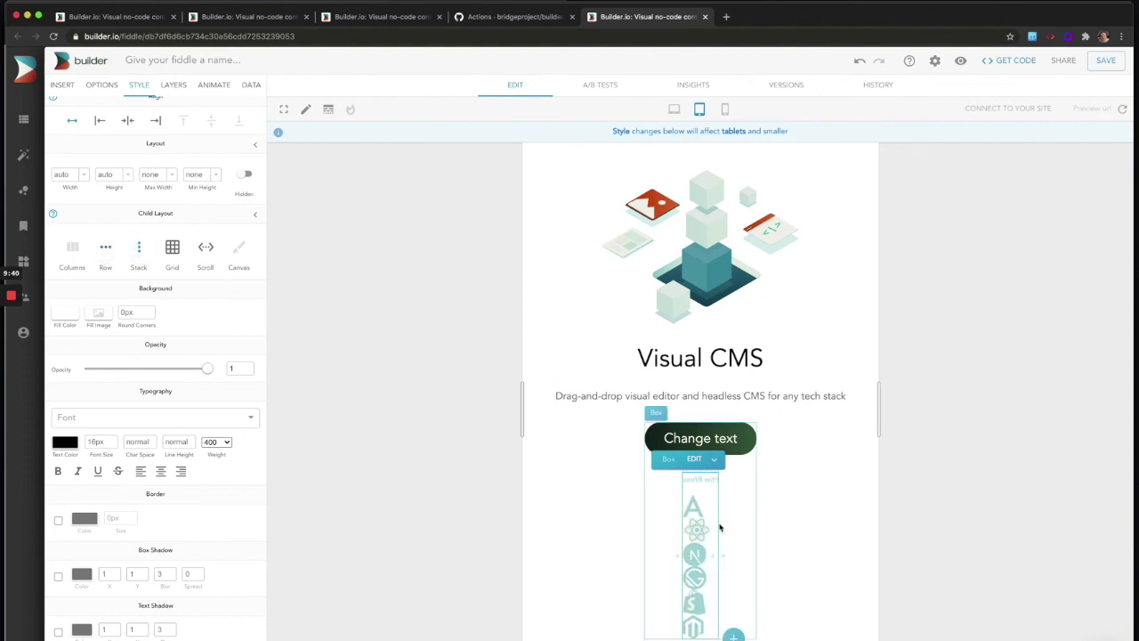
Step: Set the logo Columns' advanced 'Stack columns at' option to never
{"action": "left_click", "coordinate": [174, 85]}
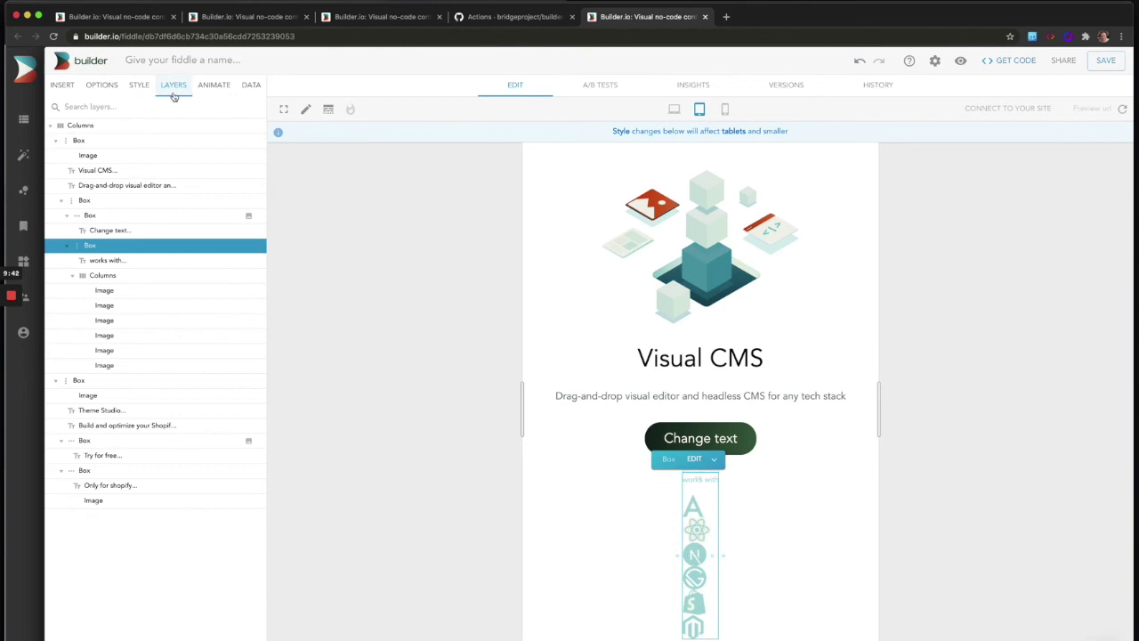
{"action": "left_click", "coordinate": [100, 276]}
{"action": "scroll", "coordinate": [541, 305], "scroll_direction": "down", "scroll_amount": 3}
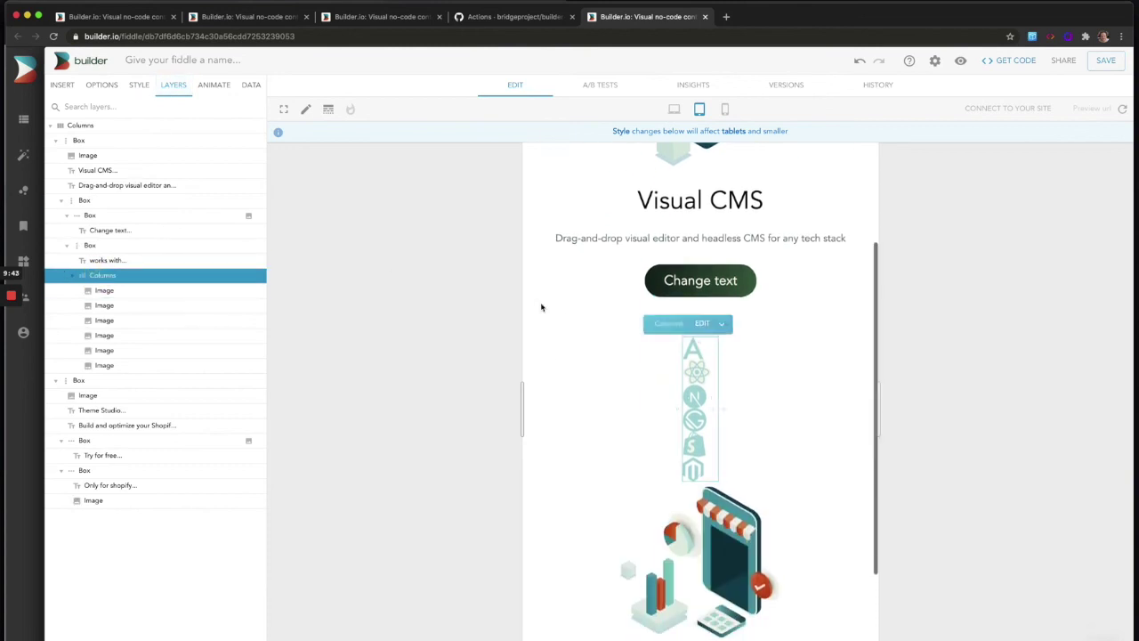
{"action": "left_click", "coordinate": [702, 324]}
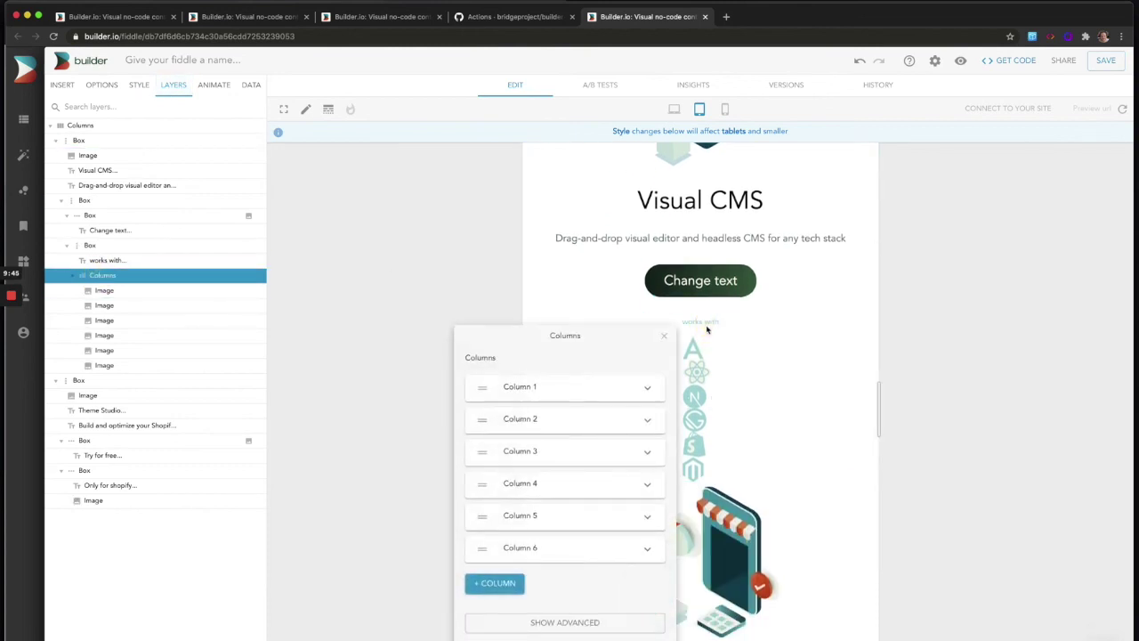
{"action": "left_click", "coordinate": [589, 623]}
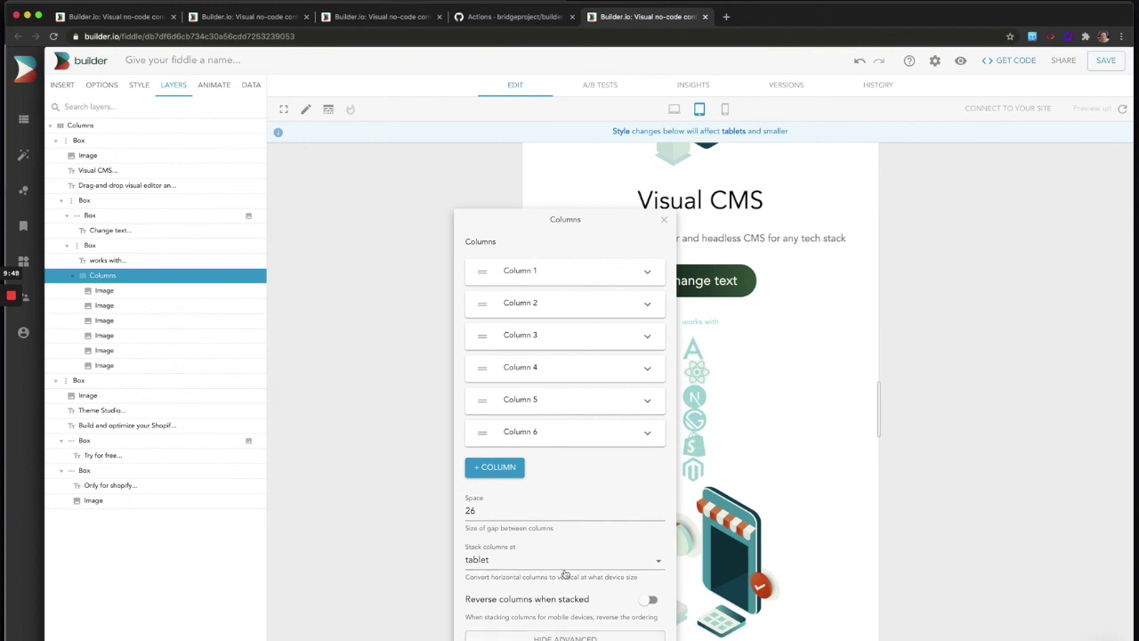
{"action": "left_click", "coordinate": [529, 560]}
{"action": "left_click", "coordinate": [534, 612]}
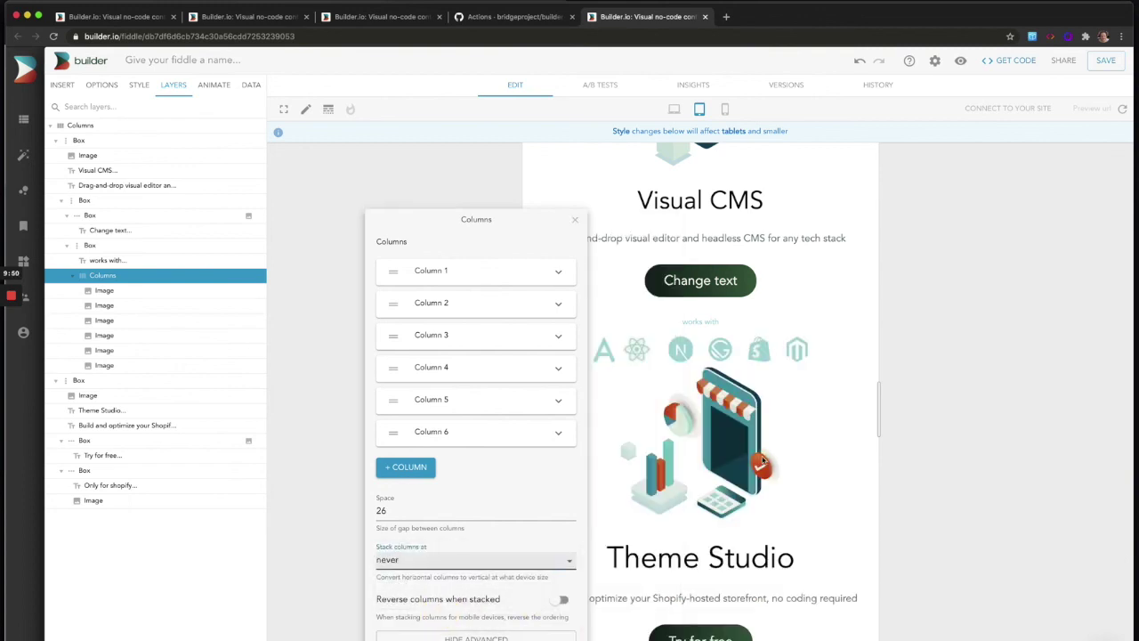
{"action": "left_click", "coordinate": [705, 463]}
{"action": "left_click", "coordinate": [705, 462]}
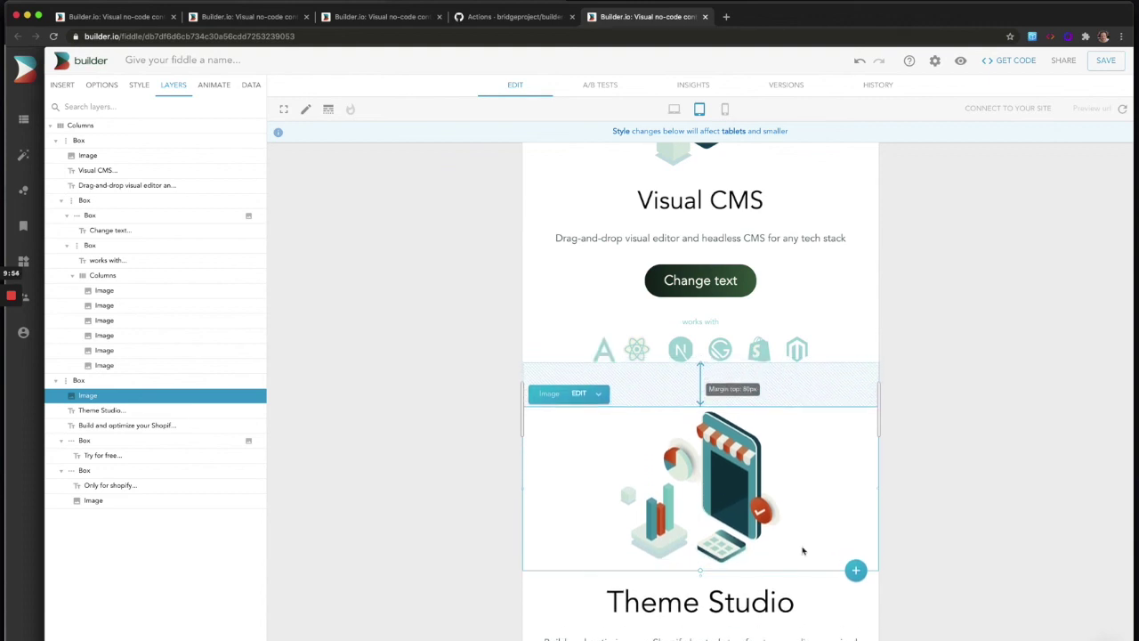
{"action": "scroll", "coordinate": [802, 551], "scroll_direction": "up", "scroll_amount": 4}
Step: At desktop width, review the page's generated code in Svelte and HTML/CSS/JS, then close it
{"action": "left_click", "coordinate": [674, 109]}
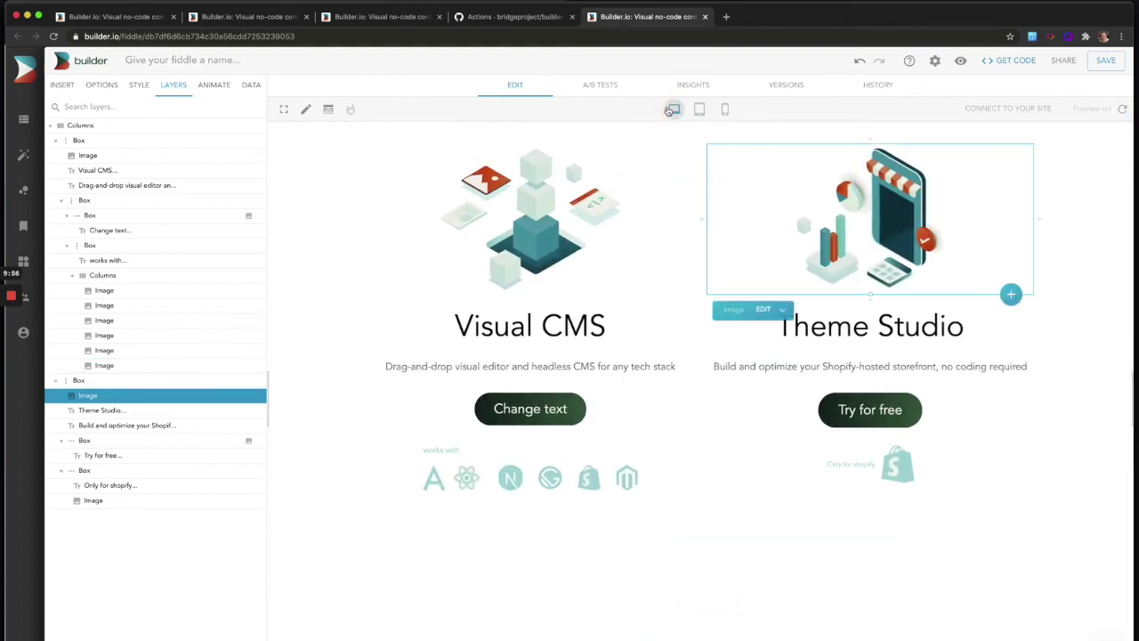
{"action": "left_click", "coordinate": [1011, 61]}
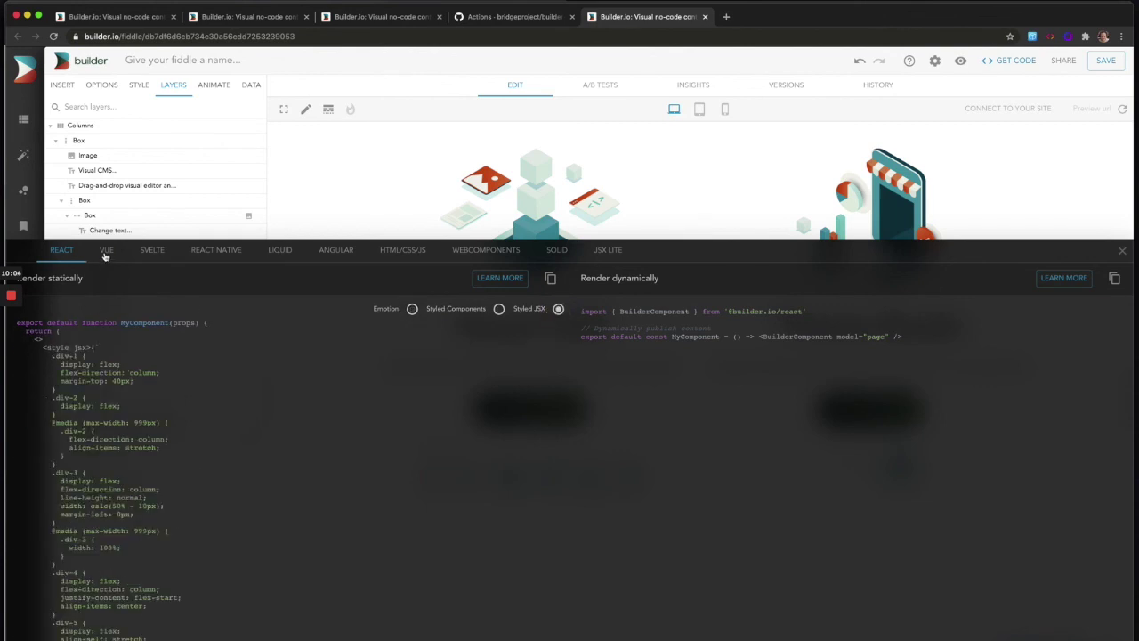
{"action": "left_click", "coordinate": [153, 252]}
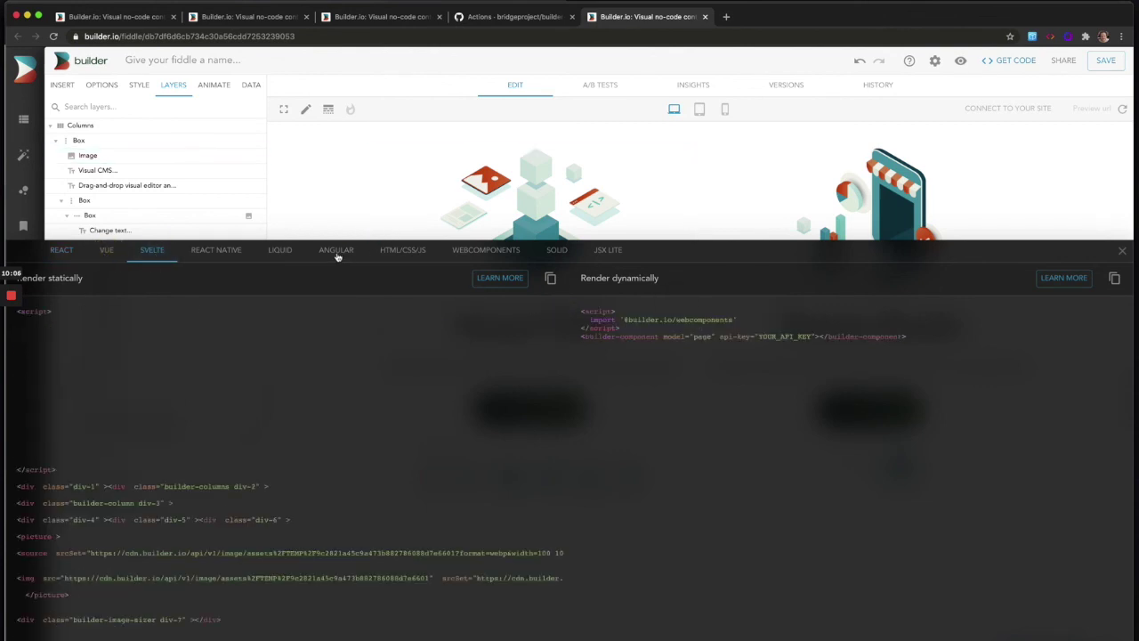
{"action": "left_click", "coordinate": [403, 252]}
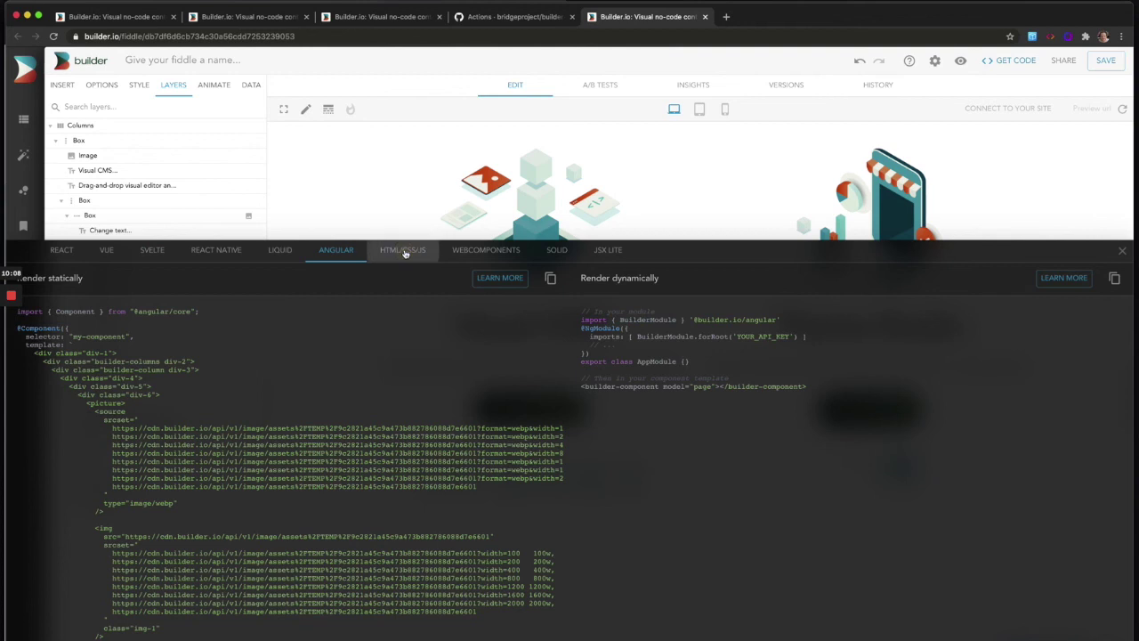
{"action": "scroll", "coordinate": [388, 552], "scroll_direction": "down", "scroll_amount": 3}
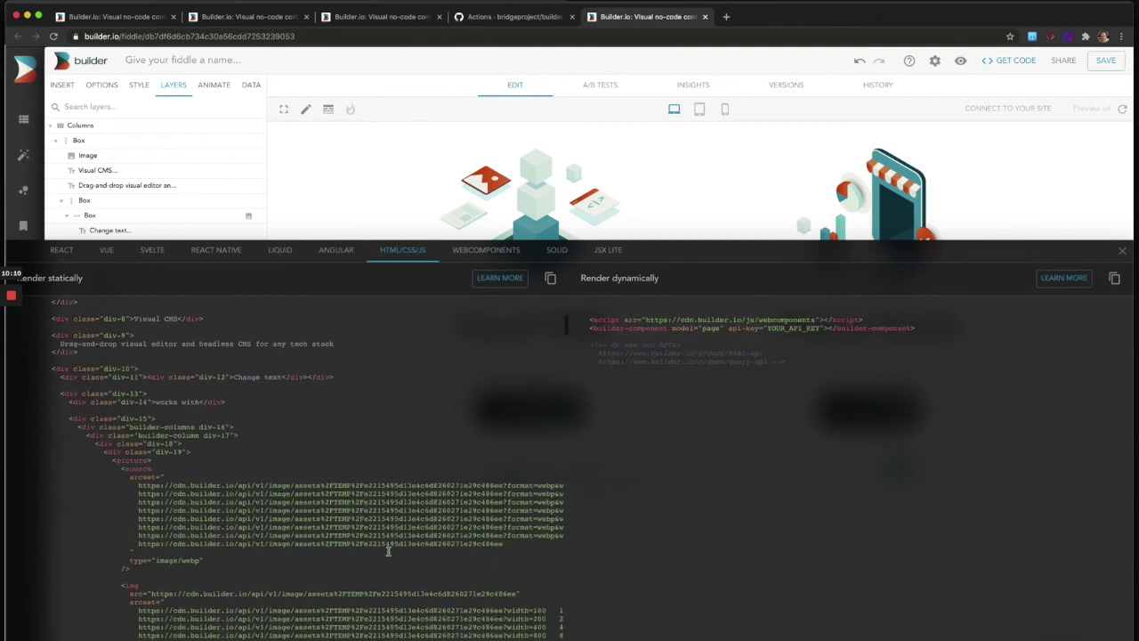
{"action": "left_click", "coordinate": [389, 206]}
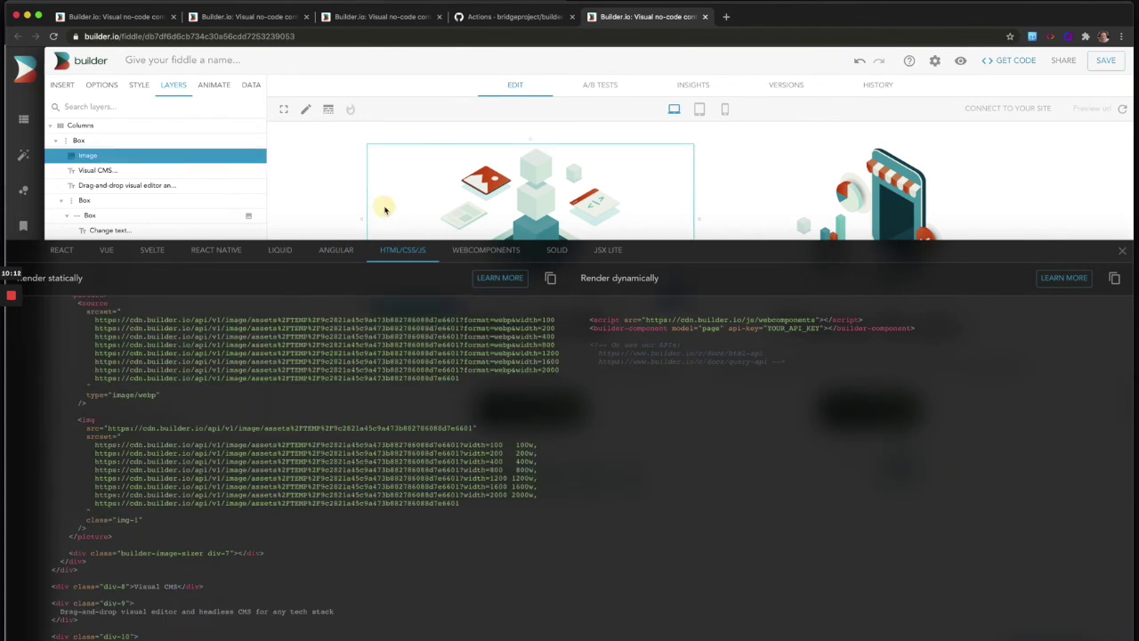
{"action": "left_click", "coordinate": [1120, 253]}
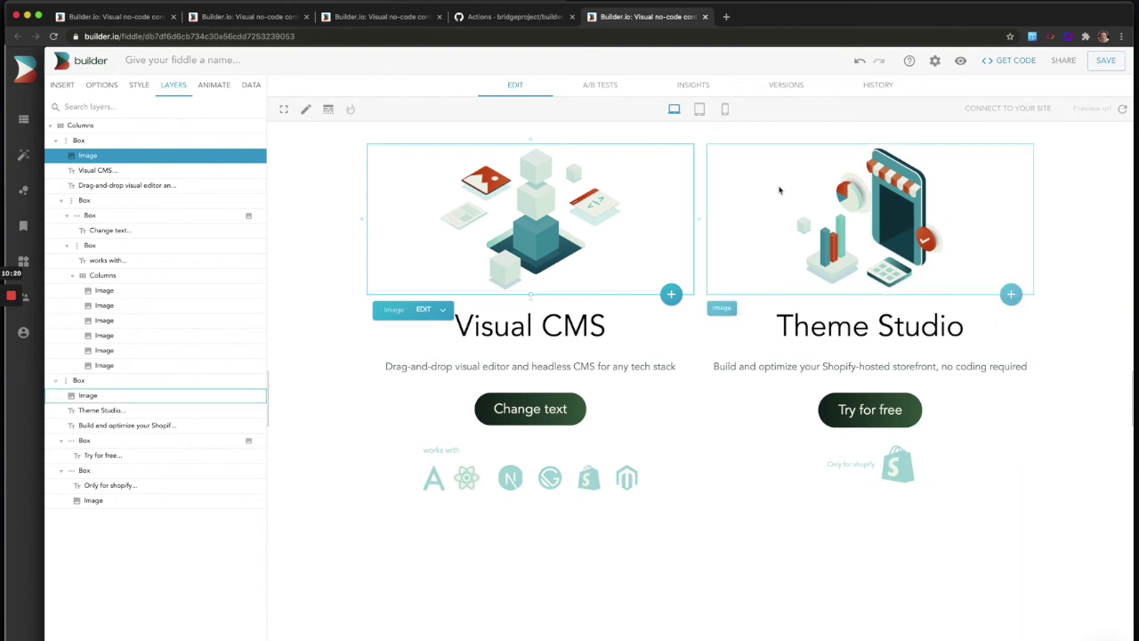
Step: Save the two-card columns block as a template named 'Onboarding options'
{"action": "left_click", "coordinate": [696, 230]}
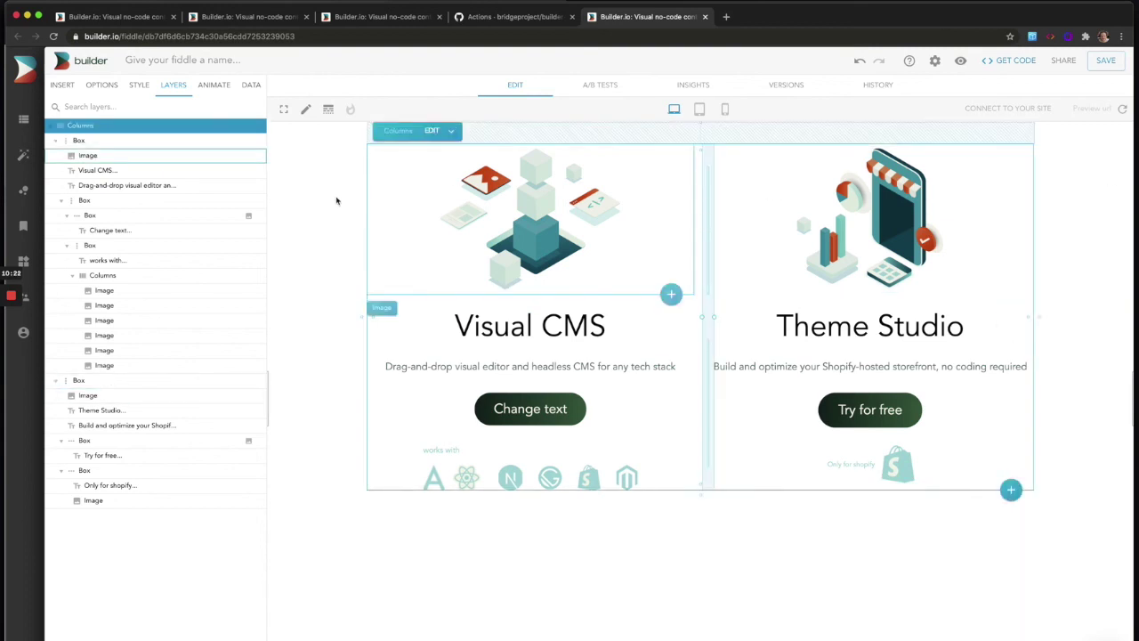
{"action": "left_click", "coordinate": [65, 87]}
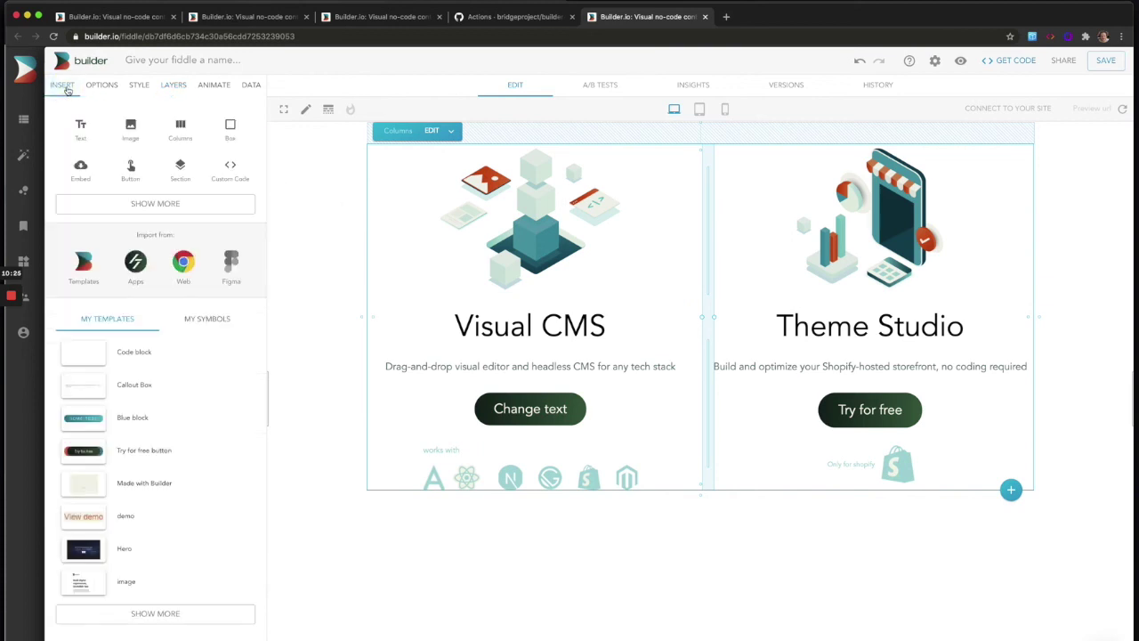
{"action": "left_click", "coordinate": [451, 131]}
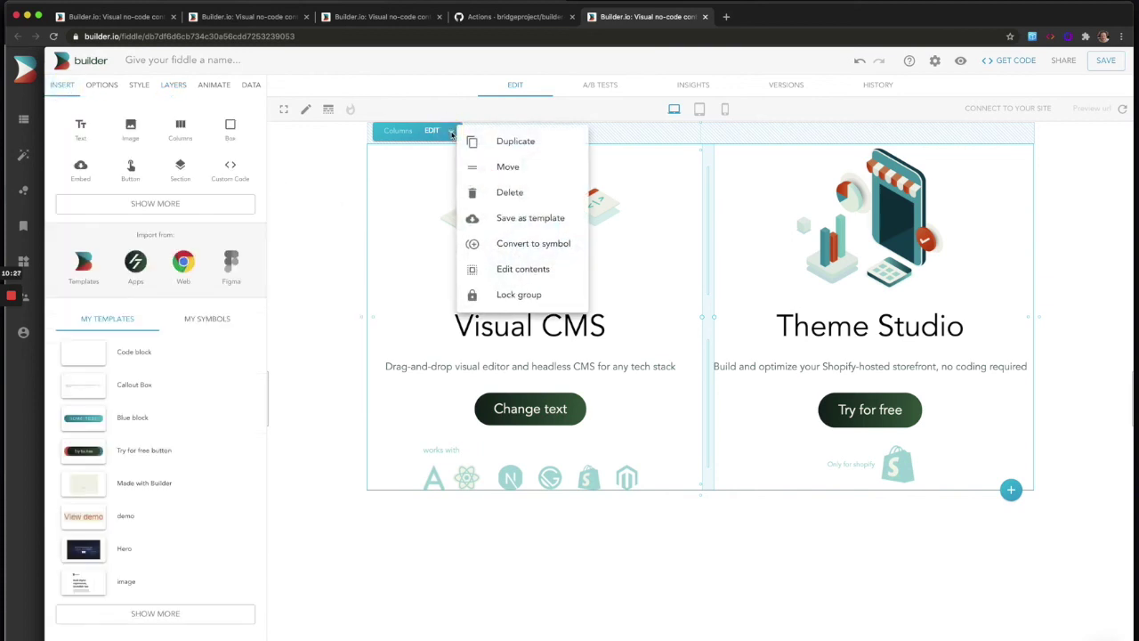
{"action": "left_click", "coordinate": [524, 220]}
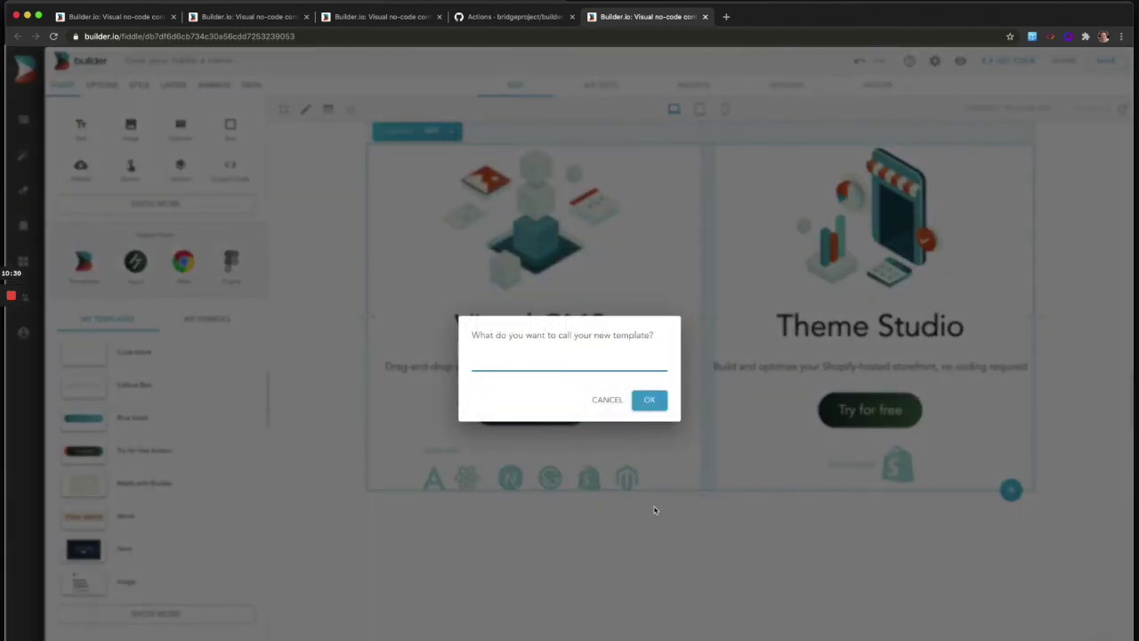
{"action": "type", "text": "Onboarding options"}
{"action": "key", "text": "Return"}
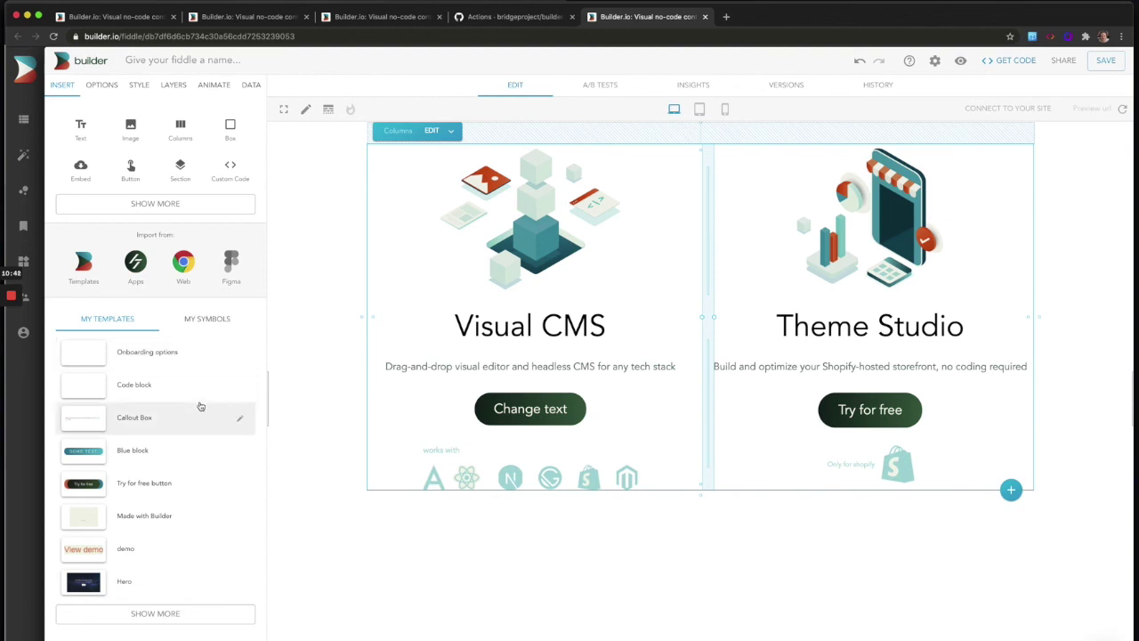
Step: Replace the block with the Onboarding options template and change the heading to 'Visual CMS 2.0'
{"action": "key", "text": "Delete"}
{"action": "left_click_drag", "start_coordinate": [147, 348], "coordinate": [374, 243]}
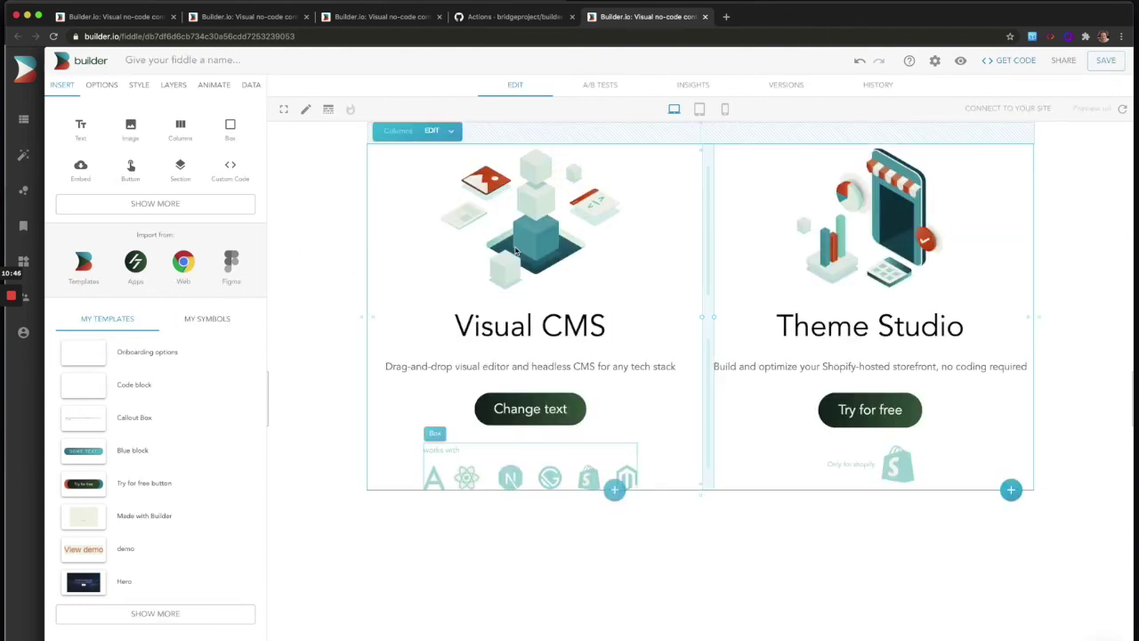
{"action": "double_click", "coordinate": [523, 326]}
{"action": "left_click", "coordinate": [337, 420]}
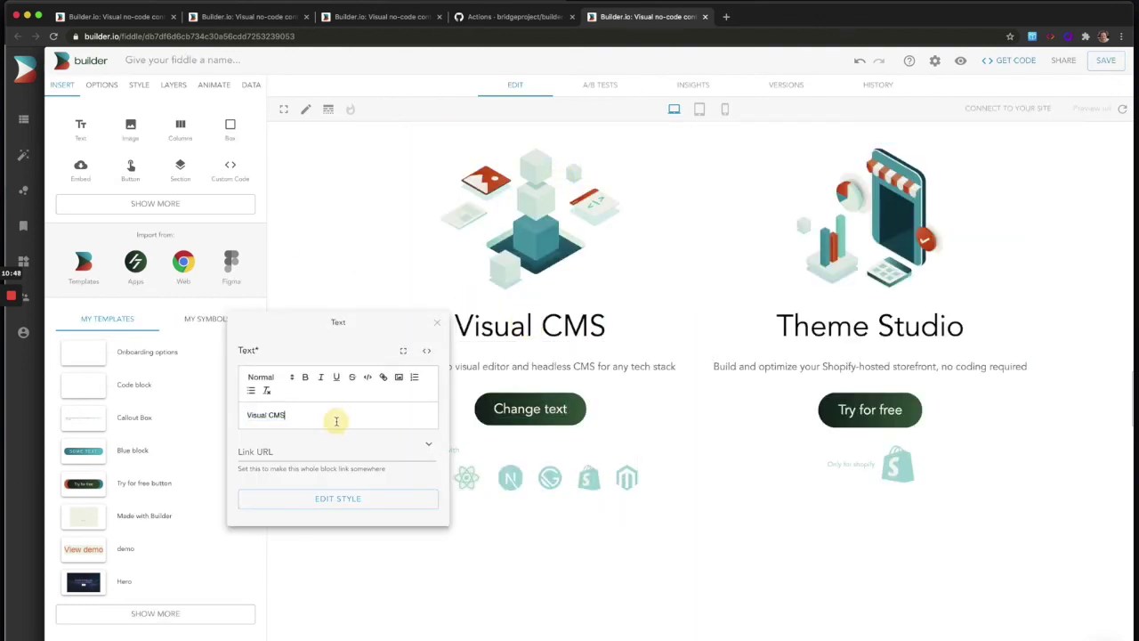
{"action": "type", "text": "2.0"}
{"action": "key", "text": "Escape"}
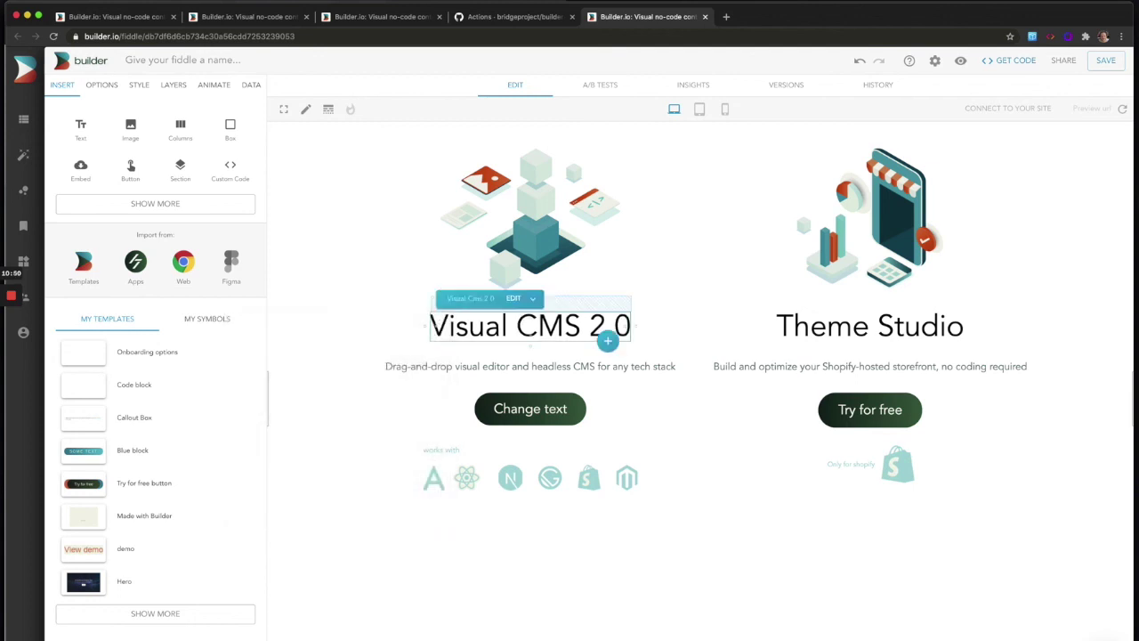